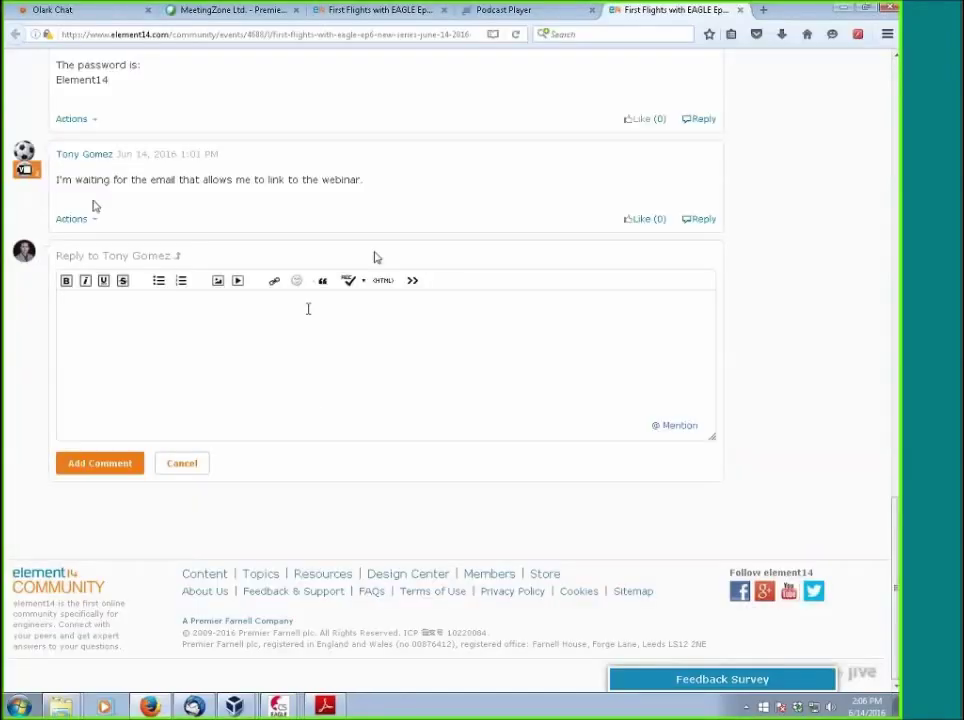
# Post the reply 'Use the above link and password', then minimize Firefox to reveal EAGLE
pyautogui.click(125, 303)
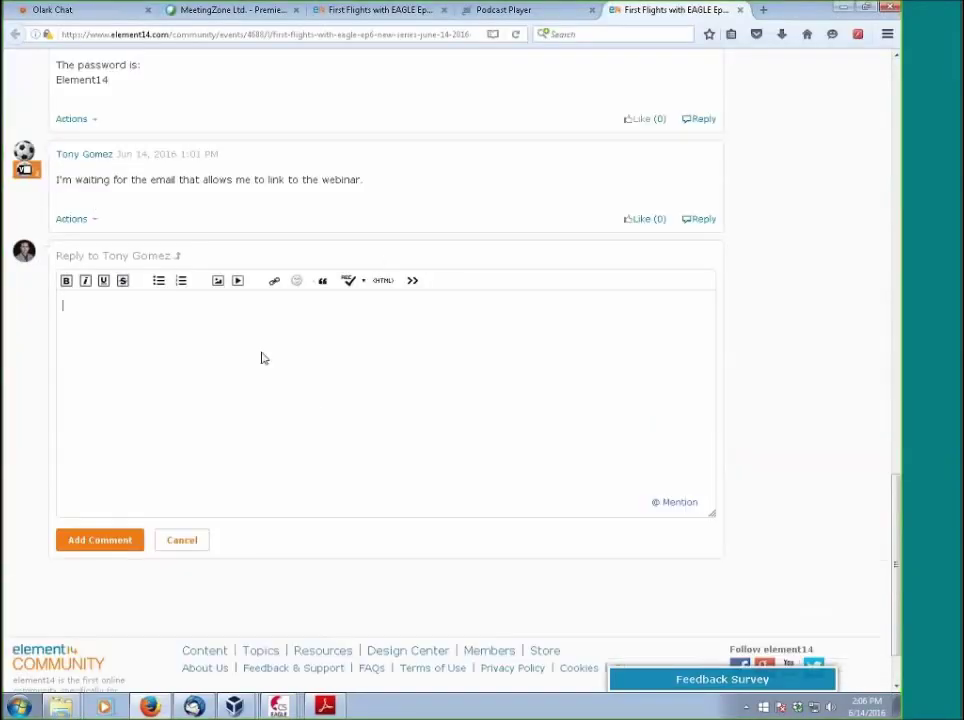
pyautogui.scroll(5, 261, 358)
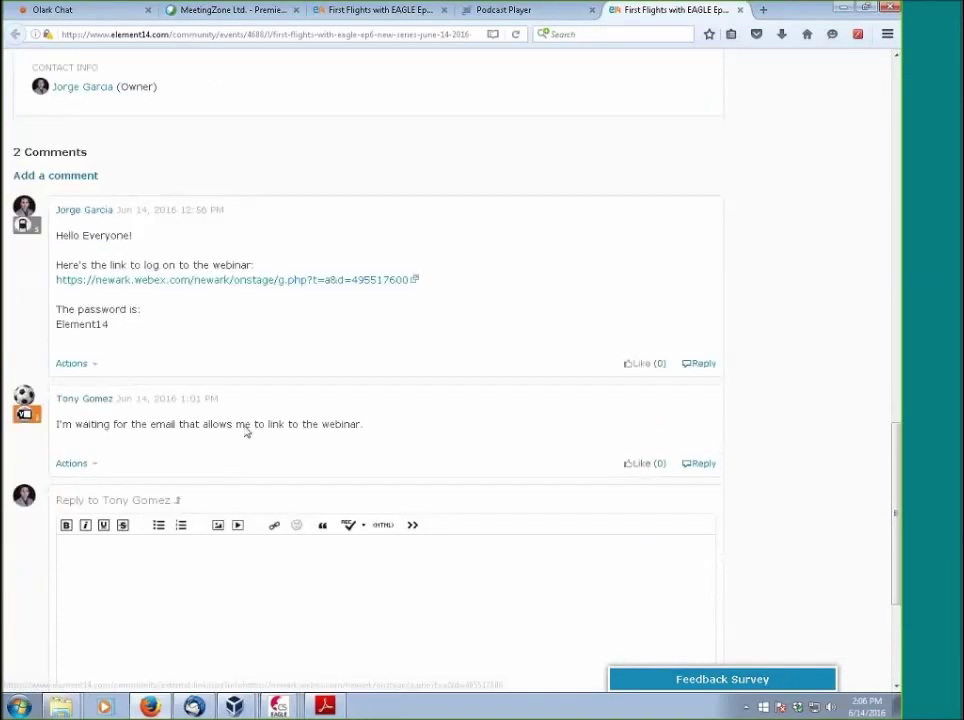
pyautogui.scroll(-2, 247, 432)
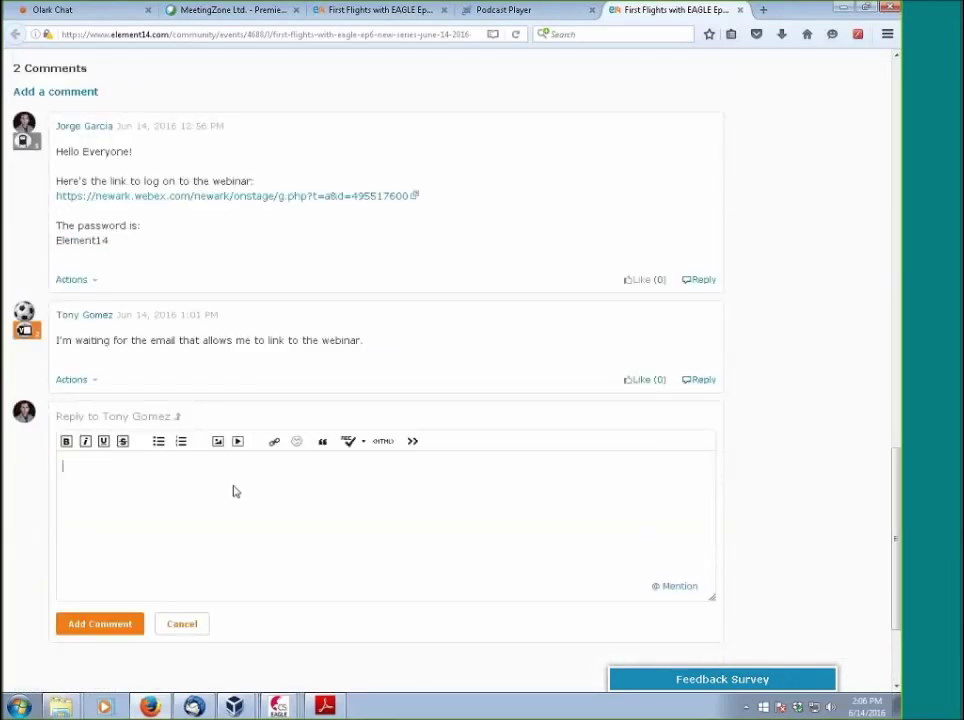
pyautogui.write('Use th')
pyautogui.press('BackSpace')
pyautogui.press('BackSpace')
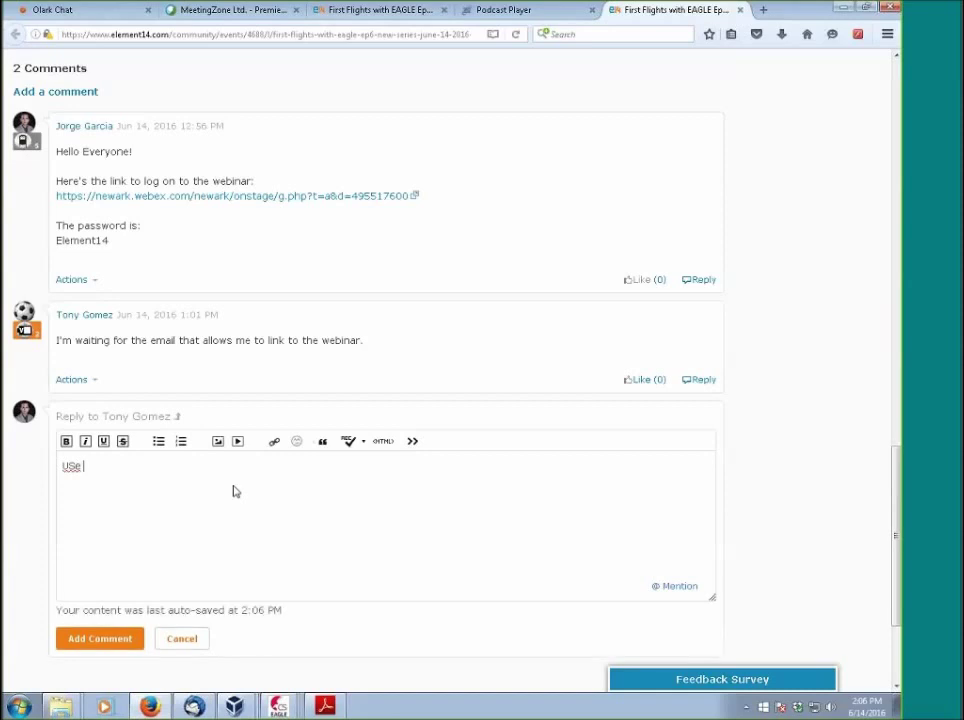
pyautogui.write('the ')
pyautogui.write('agot')
pyautogui.press('BackSpace')
pyautogui.press('BackSpace')
pyautogui.write('ve')
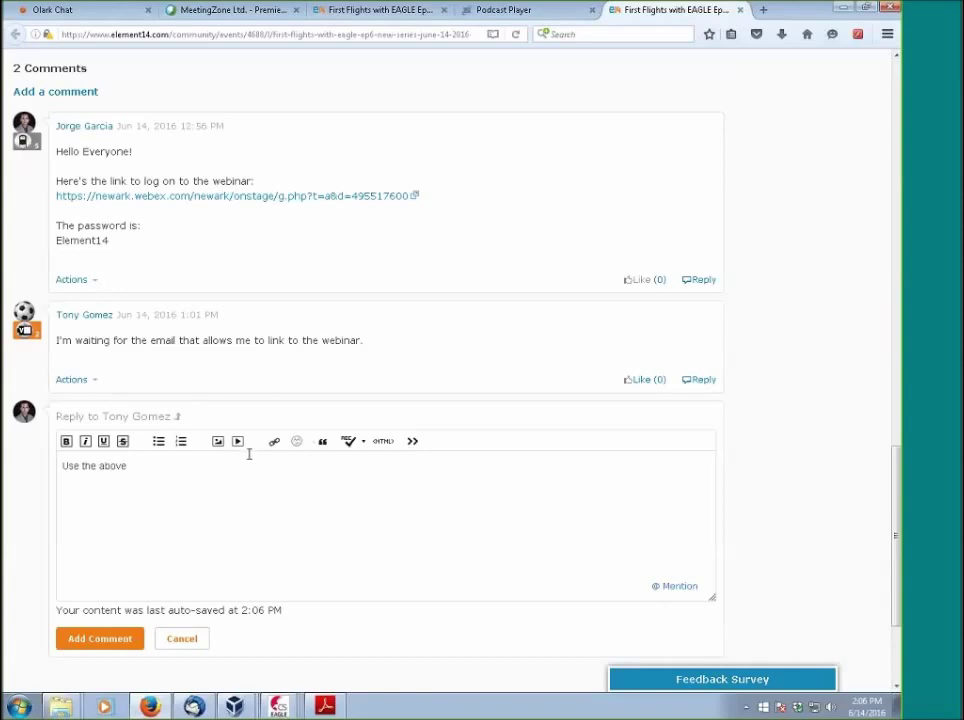
pyautogui.write('link and password')
pyautogui.click(118, 641)
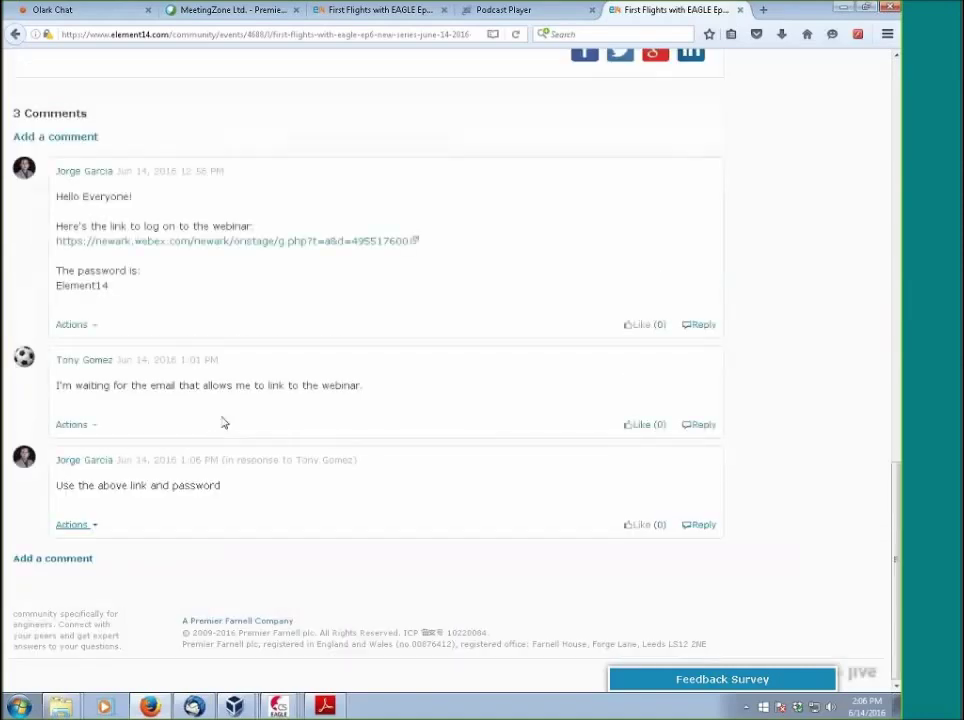
pyautogui.click(845, 9)
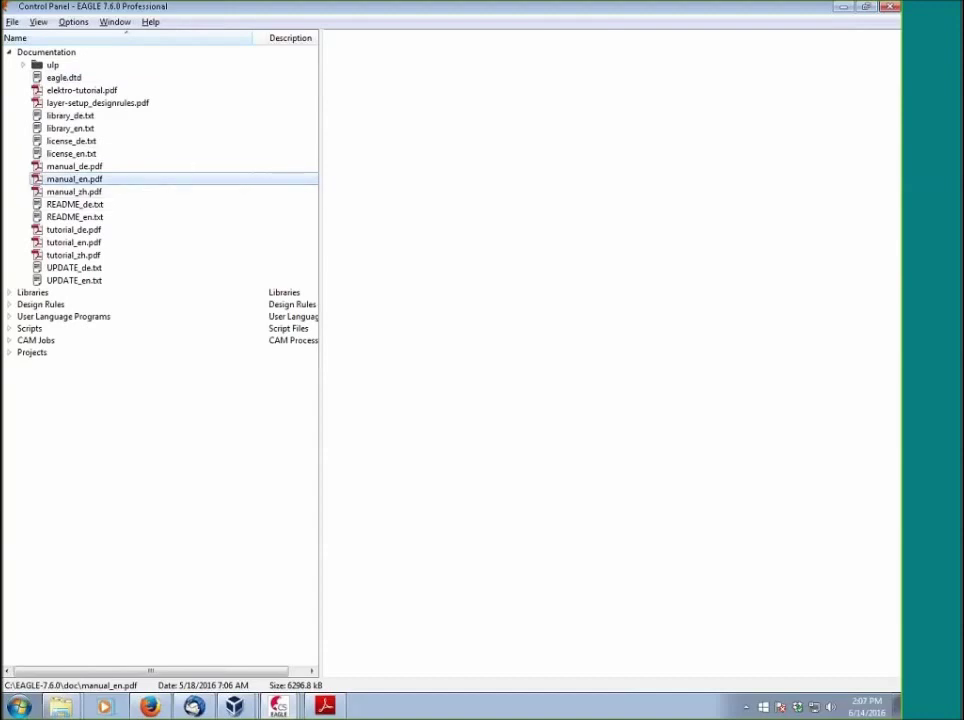
# Switch from the EAGLE taskbar button to the hexapod.brd board editor window
pyautogui.click(278, 706)
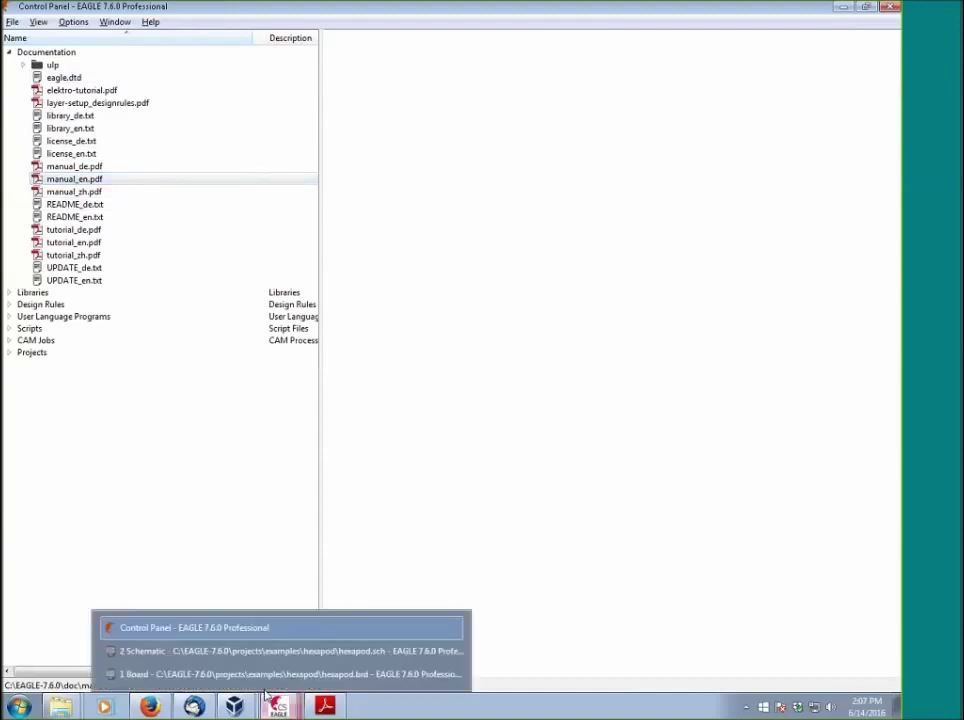
pyautogui.click(215, 676)
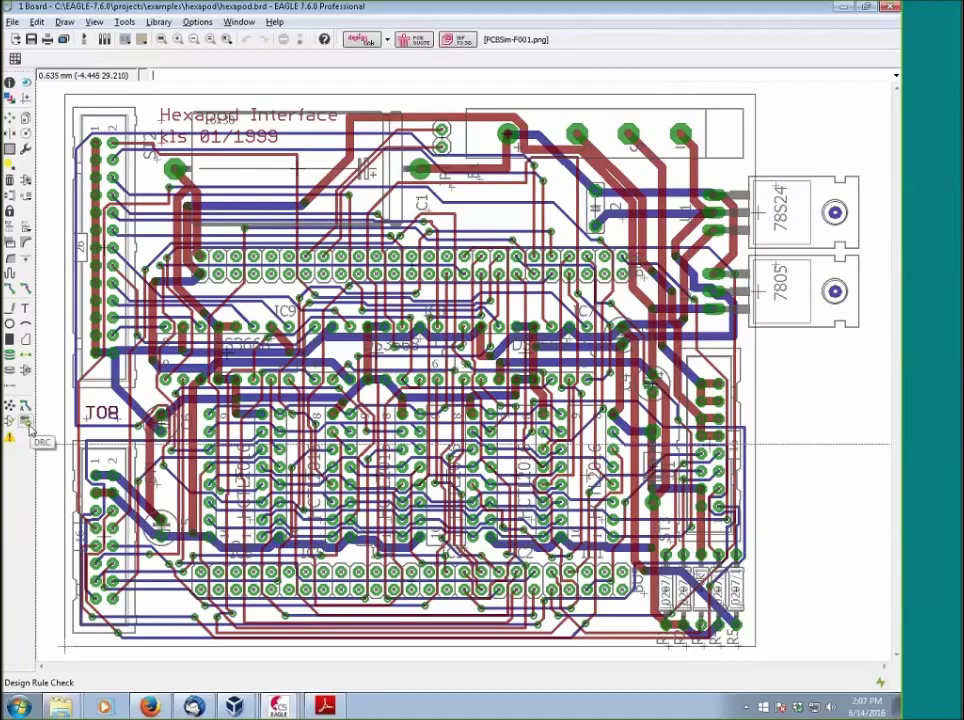
pyautogui.click(37, 21)
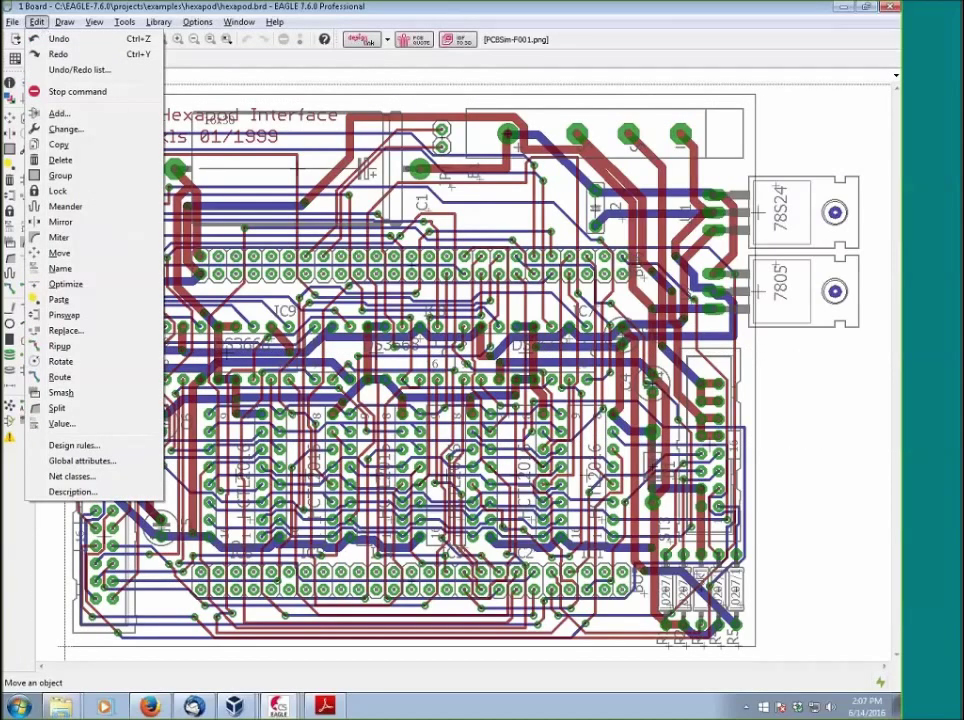
pyautogui.moveTo(124, 21)
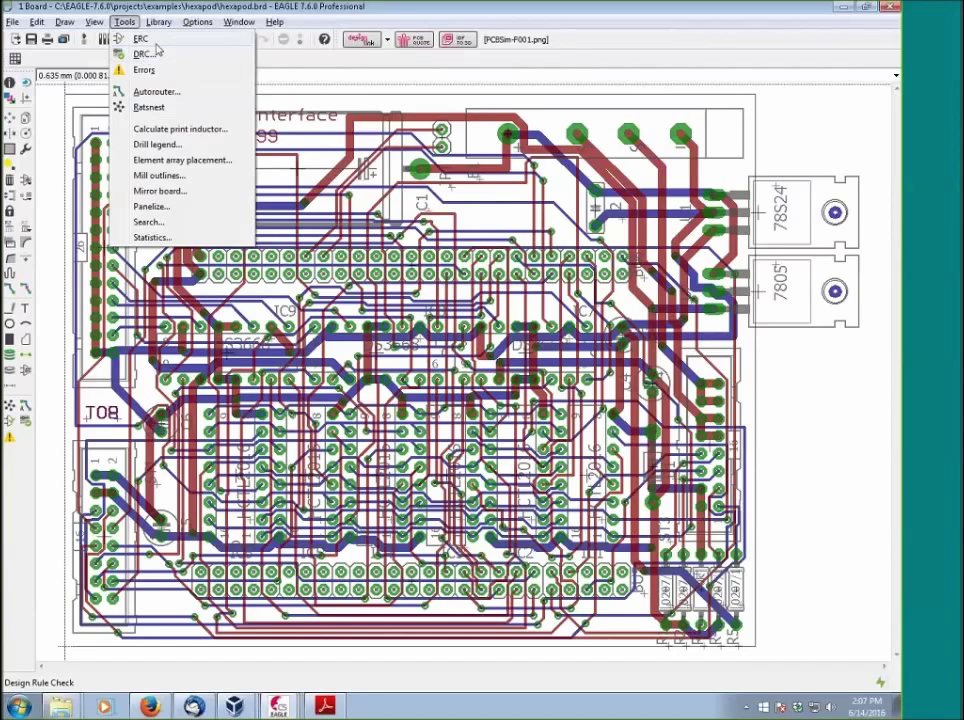
pyautogui.press('Escape')
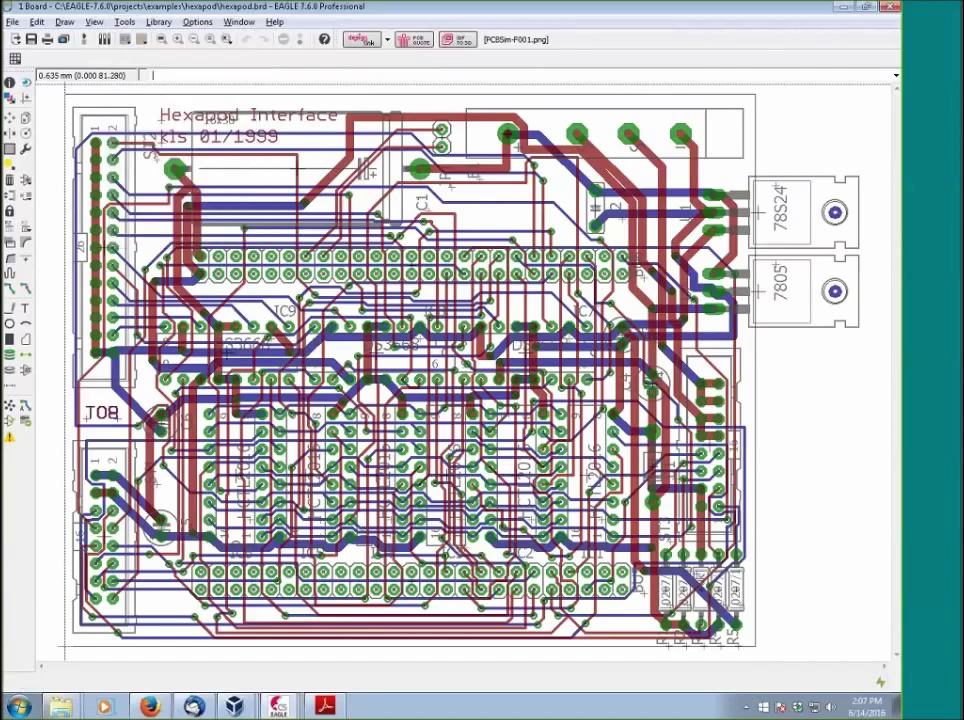
pyautogui.click(10, 437)
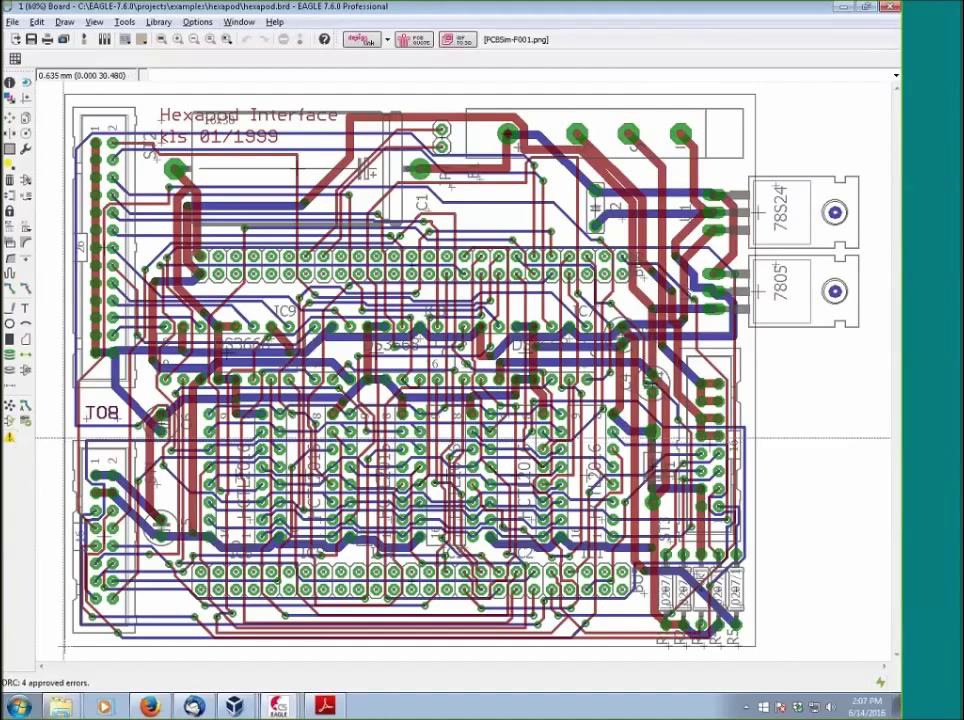
pyautogui.click(24, 434)
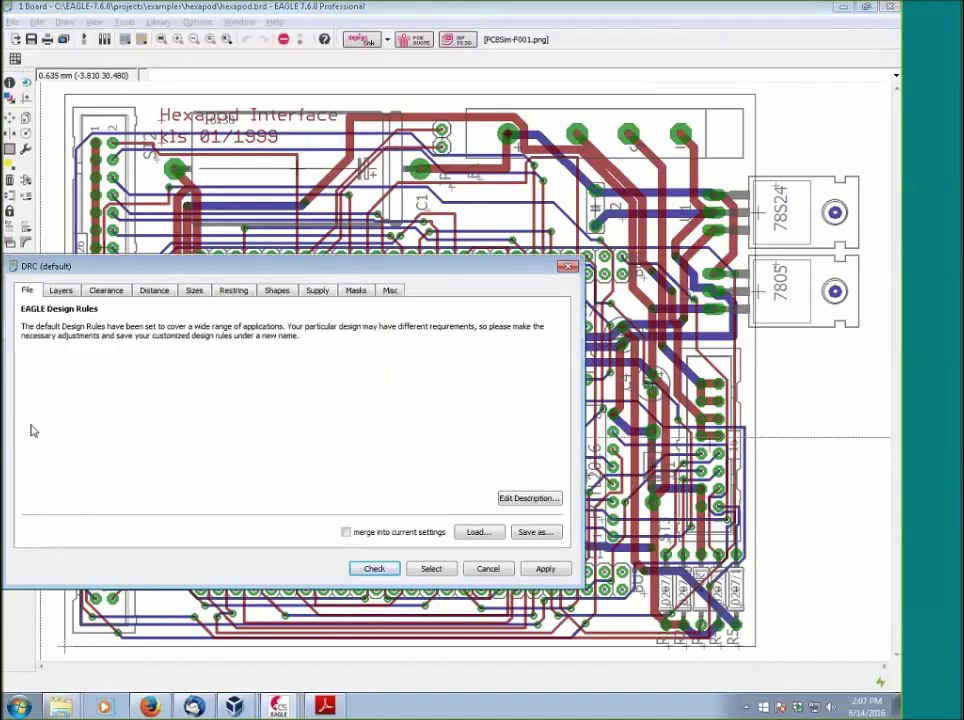
pyautogui.press('Escape')
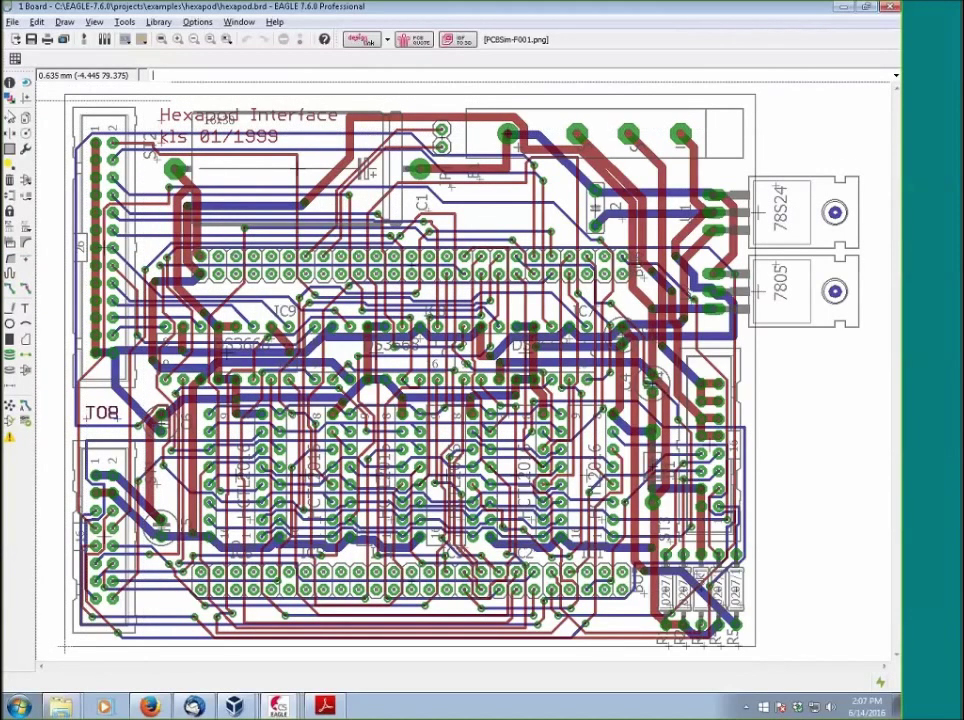
# Move the top +5V trace slightly lower on the board
pyautogui.click(10, 96)
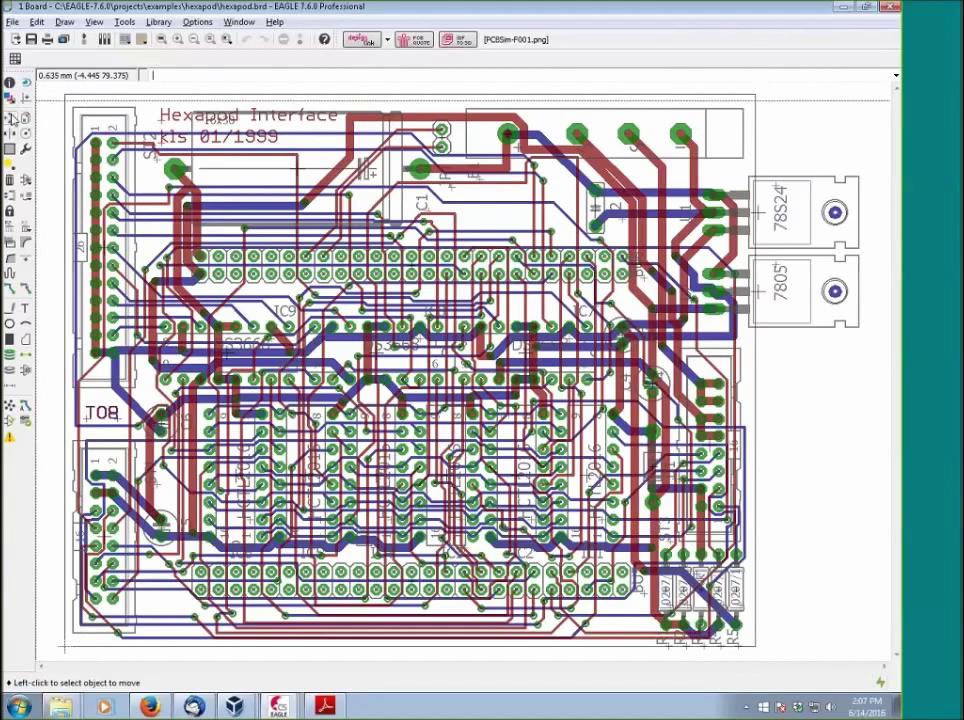
pyautogui.click(439, 118)
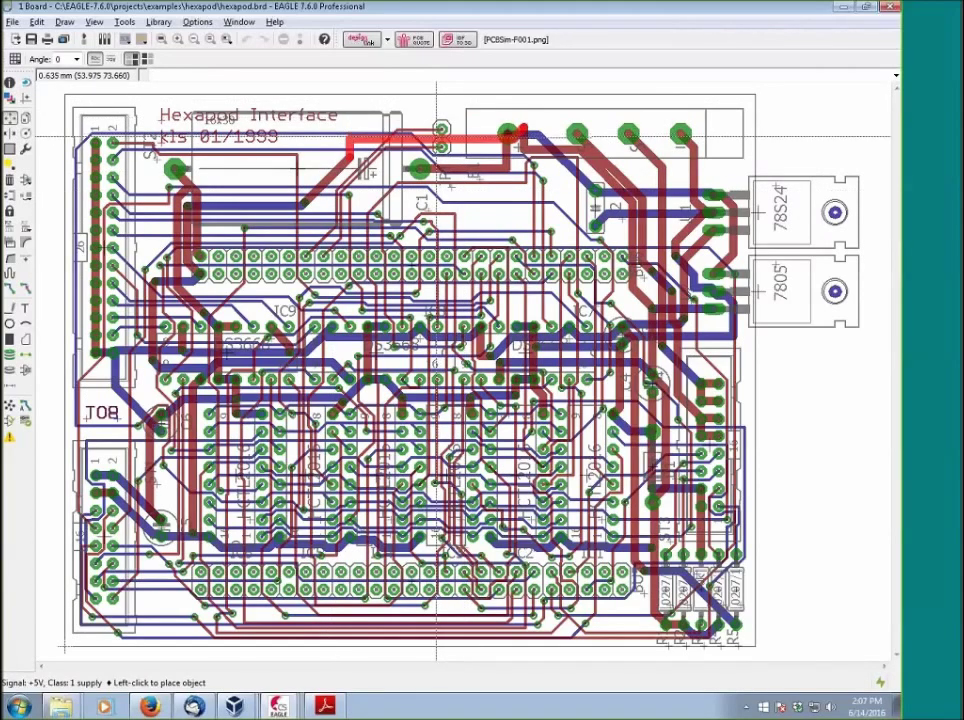
pyautogui.click(440, 128)
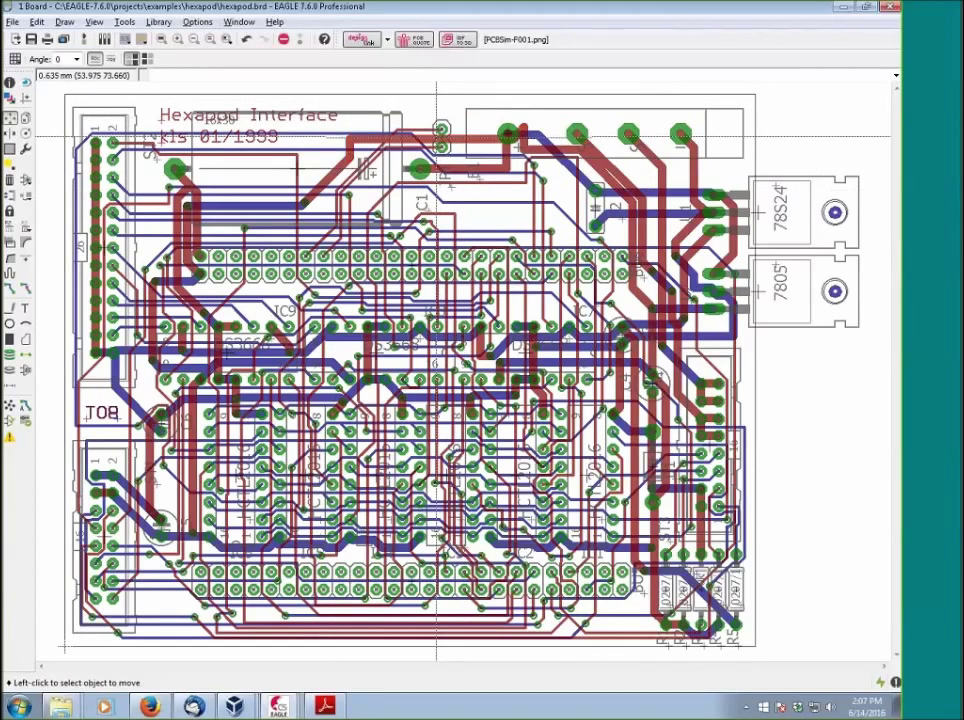
# Run the design rule check and review the DRC Errors list up to its Errors (9) header
pyautogui.click(24, 420)
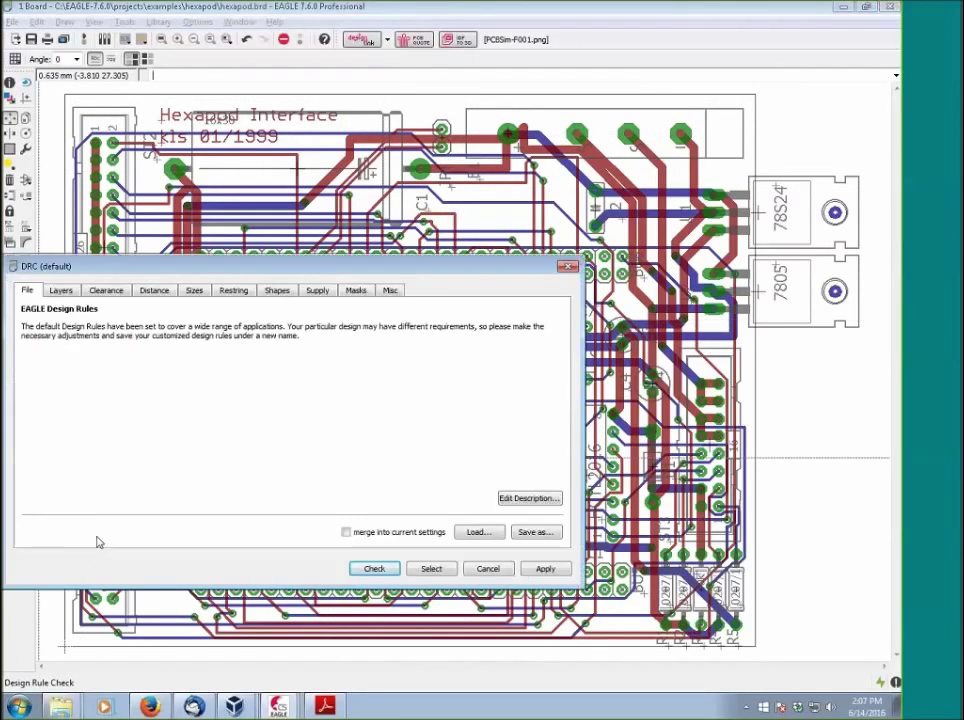
pyautogui.click(373, 568)
pyautogui.moveTo(809, 487); pyautogui.dragTo(626, 338)
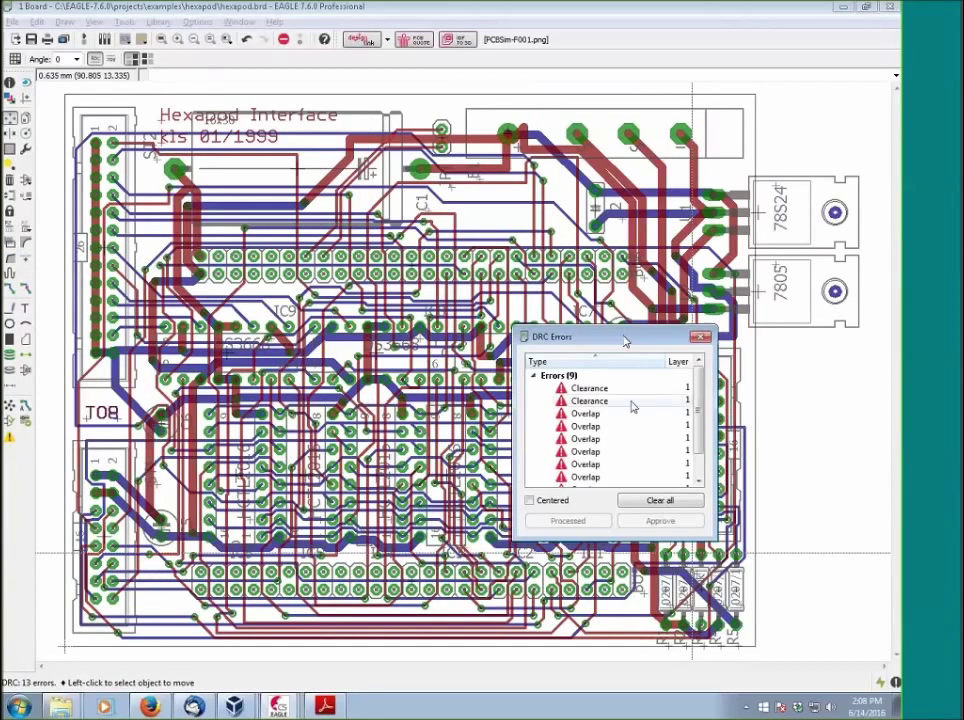
pyautogui.moveTo(697, 424); pyautogui.dragTo(701, 447)
pyautogui.scroll(1, 701, 447)
pyautogui.scroll(-1, 701, 447)
pyautogui.click(700, 338)
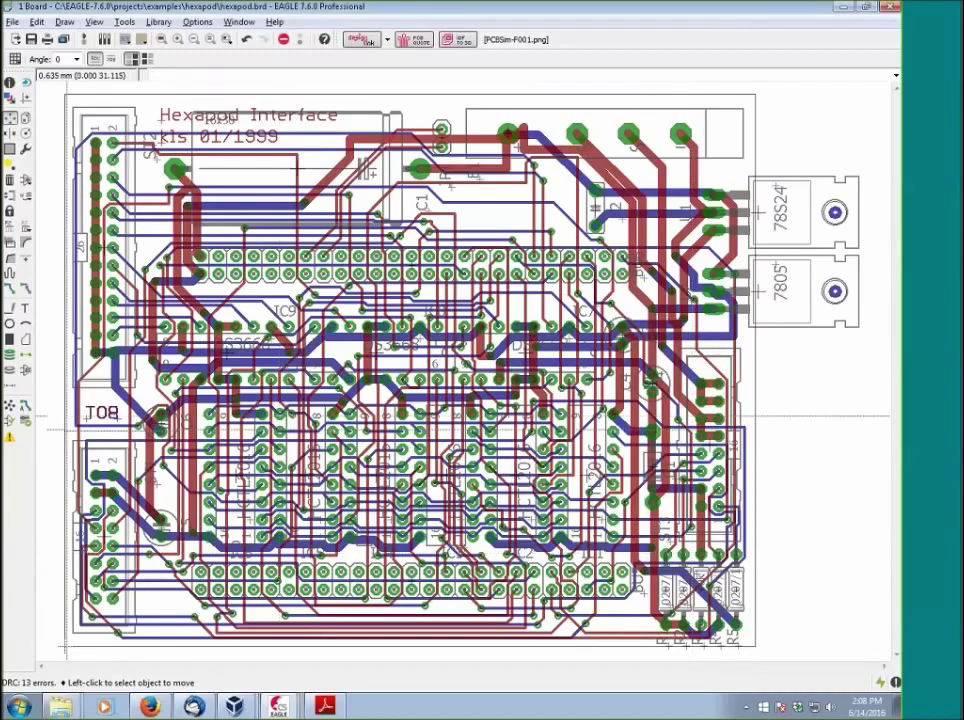
pyautogui.click(9, 440)
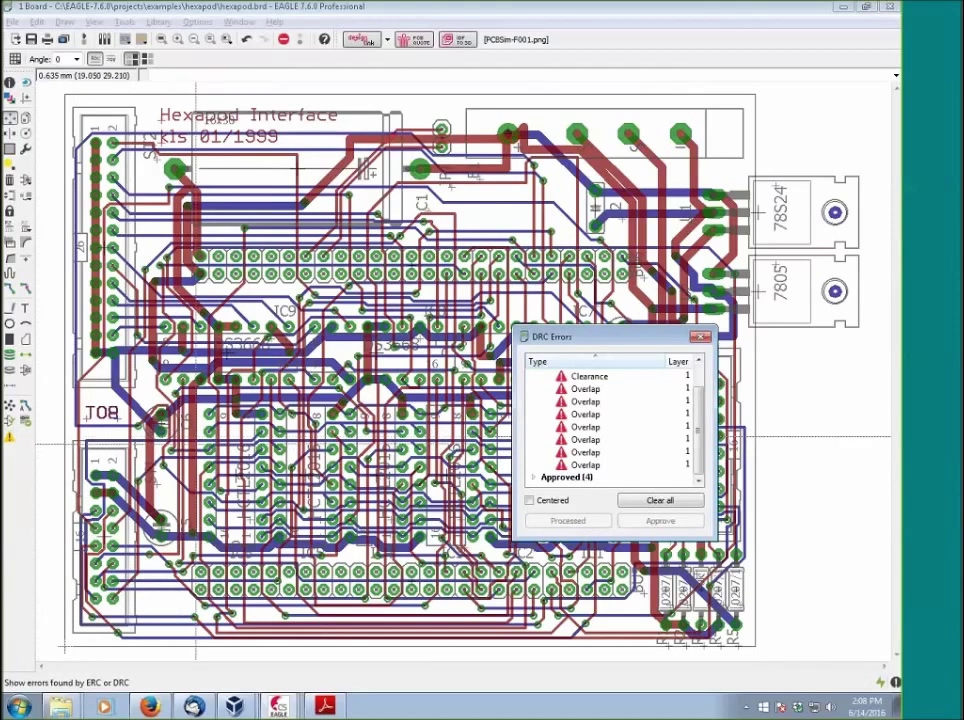
pyautogui.moveTo(700, 425); pyautogui.dragTo(700, 387)
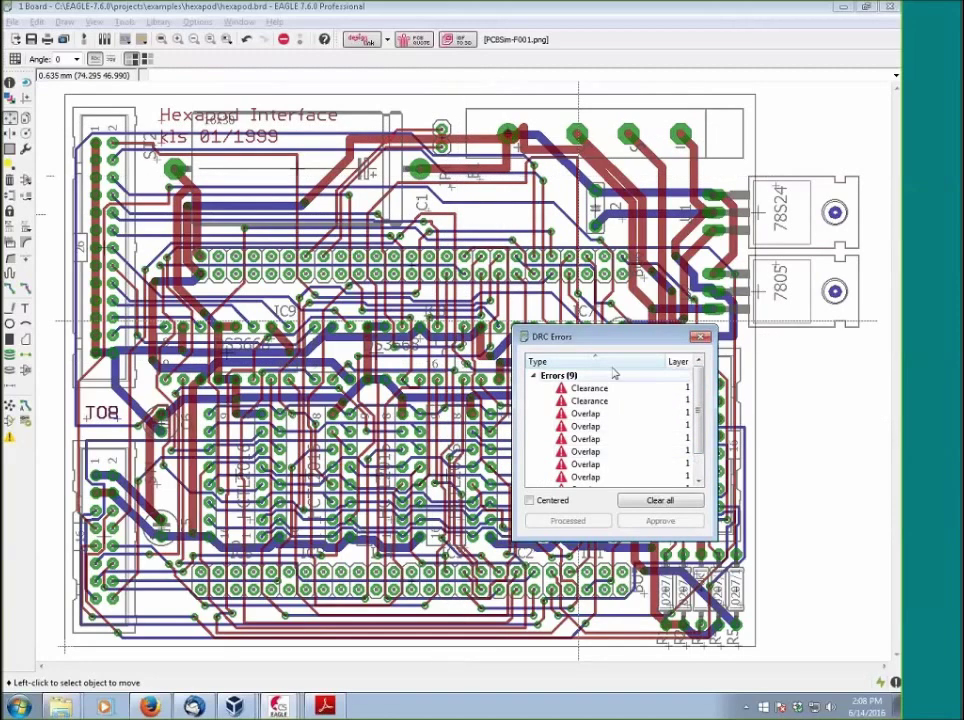
# Dismiss the DRC Errors list
pyautogui.click(701, 336)
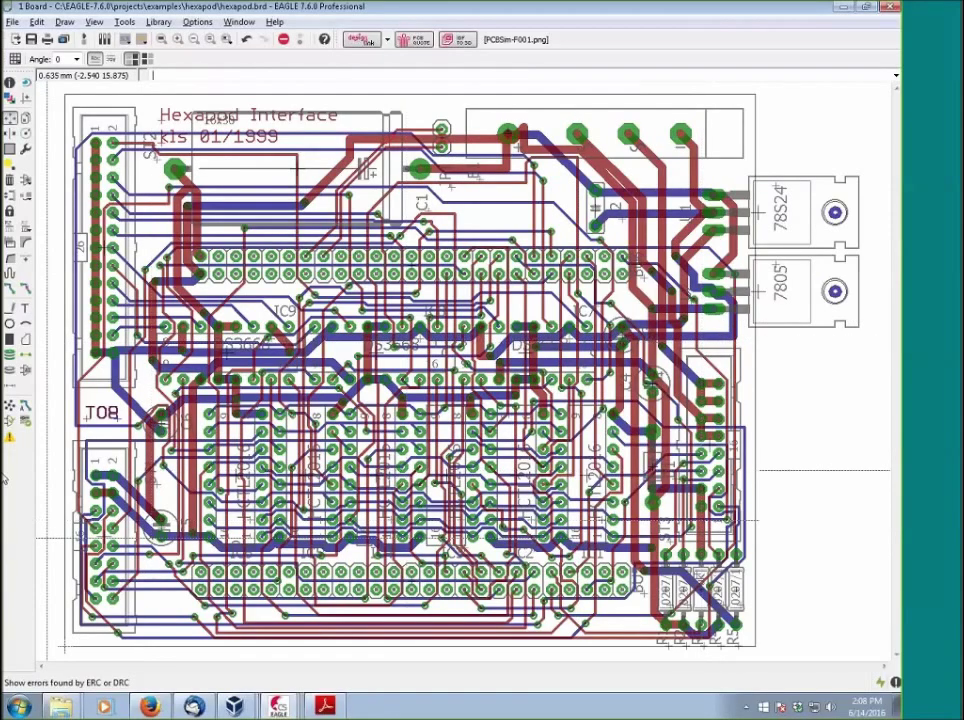
pyautogui.click(9, 436)
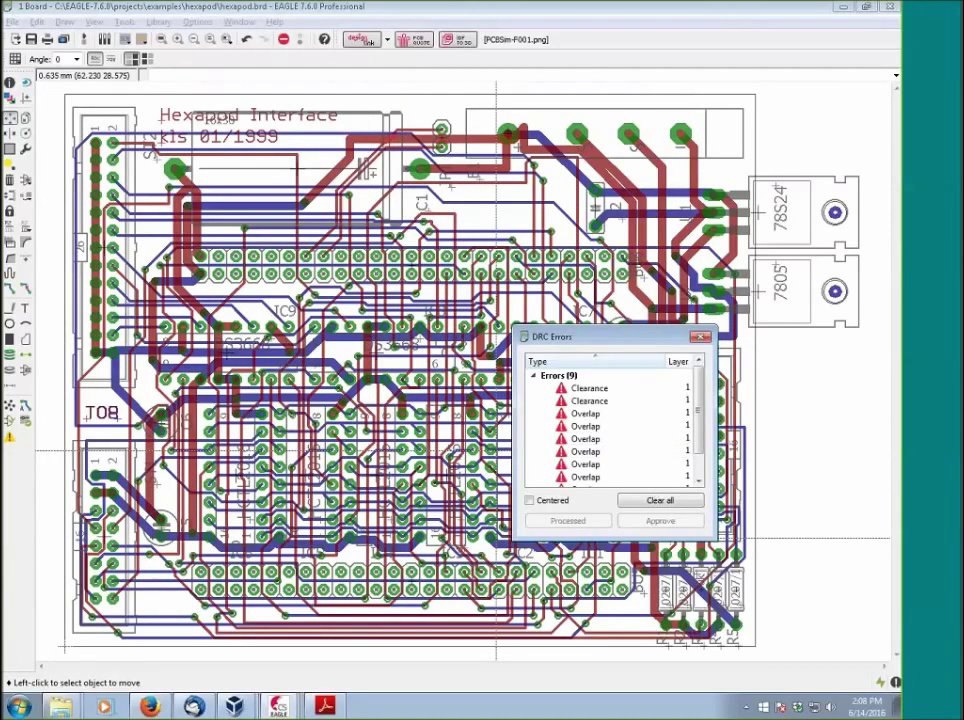
pyautogui.press('Escape')
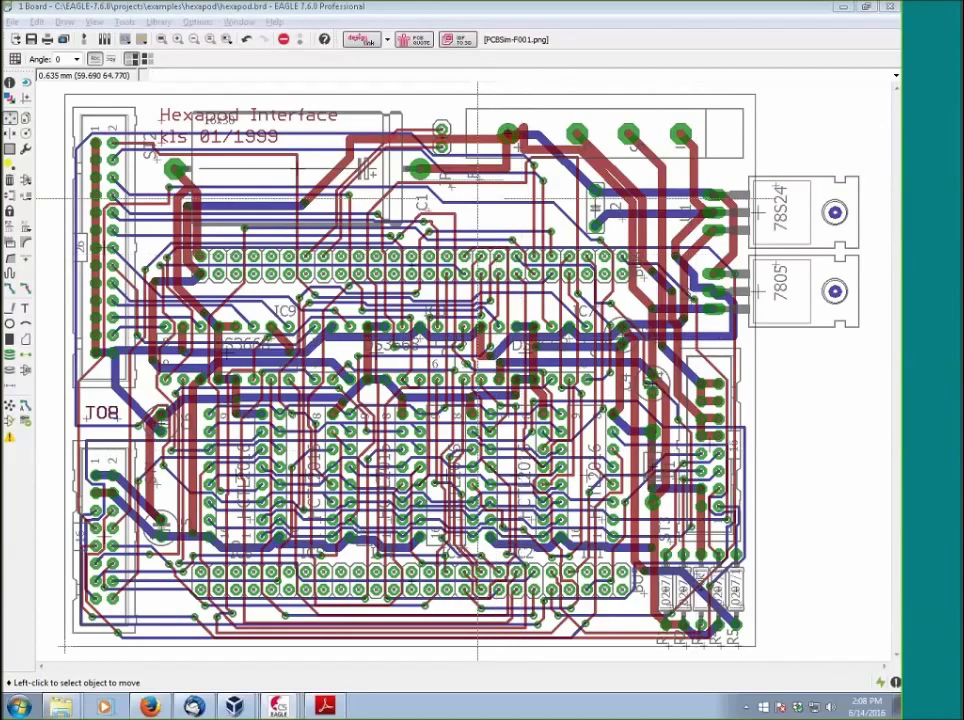
# Zoom and pan the board view to the area around C1, JP1 and B1
pyautogui.scroll(6, 455, 148)
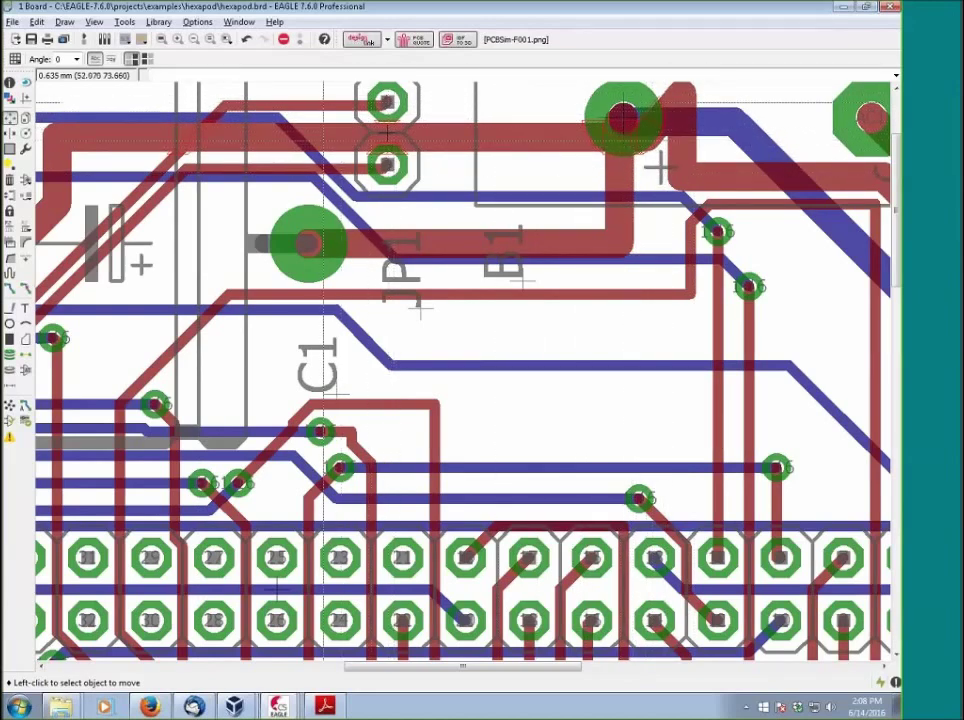
pyautogui.scroll(3, 200, 120)
pyautogui.scroll(-2, 150, 166)
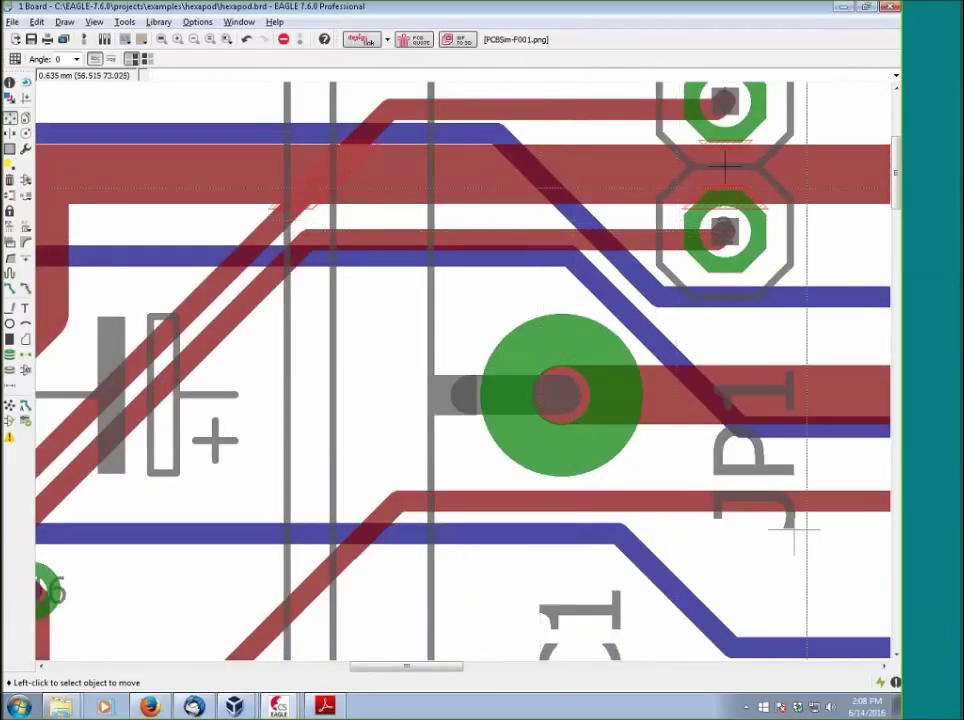
pyautogui.moveTo(722, 213); pyautogui.dragTo(460, 255, button='middle')
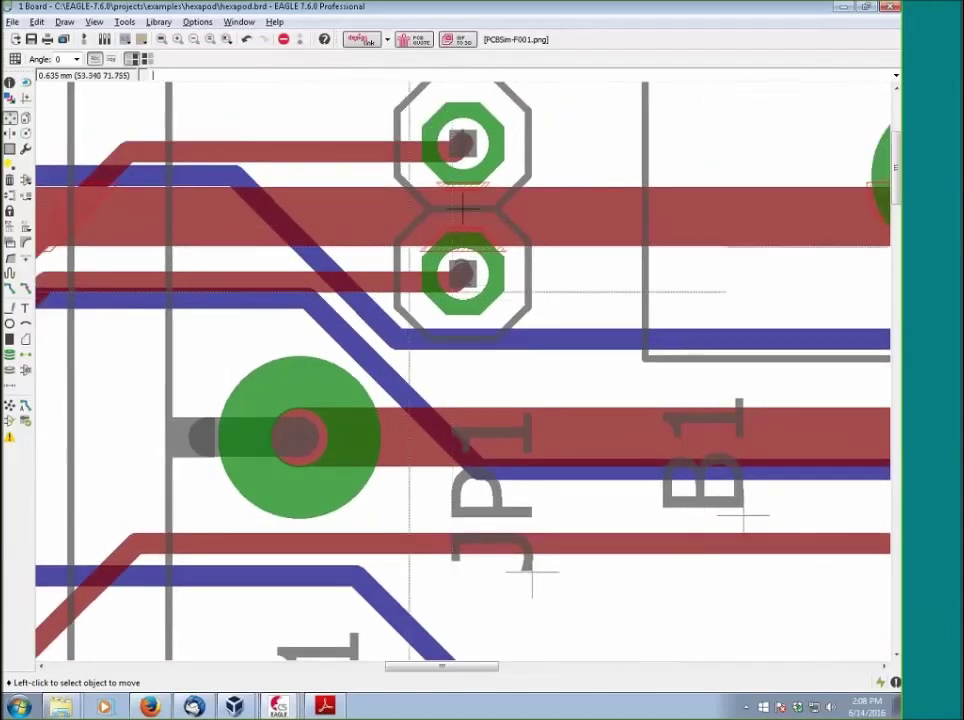
pyautogui.scroll(-2, 534, 269)
pyautogui.scroll(3, 765, 246)
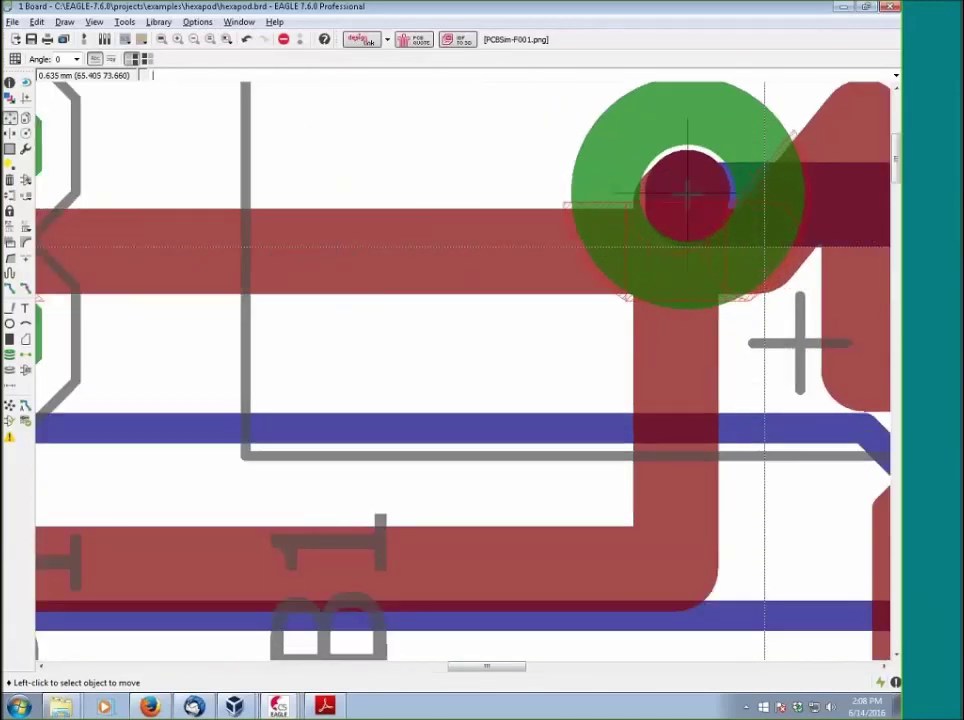
pyautogui.scroll(-3, 765, 246)
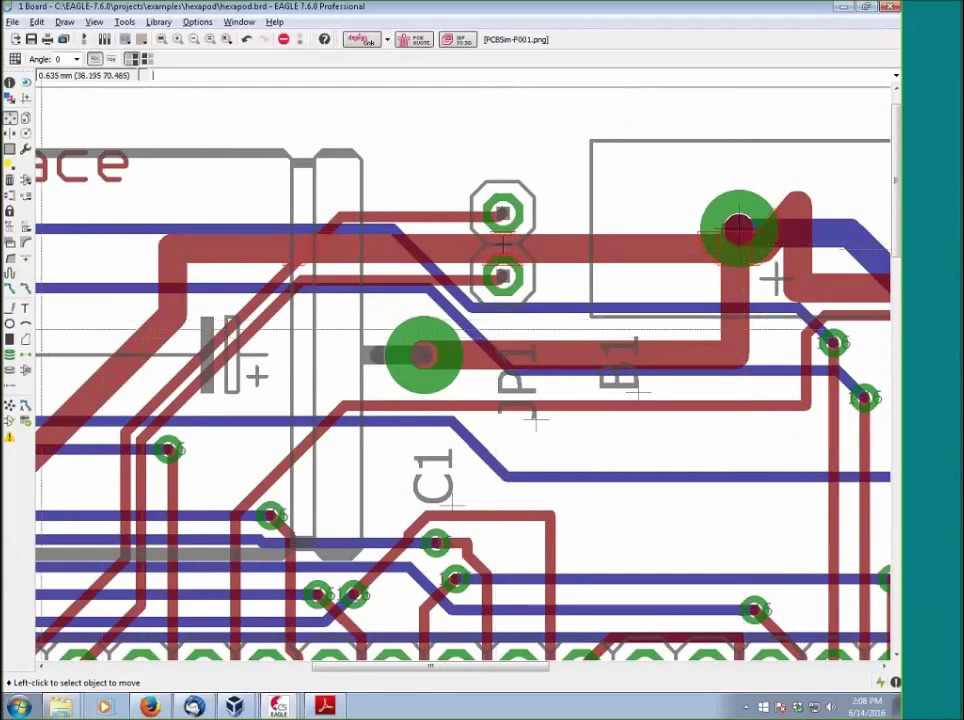
# Clear all entries from the DRC Errors list and close it
pyautogui.click(9, 436)
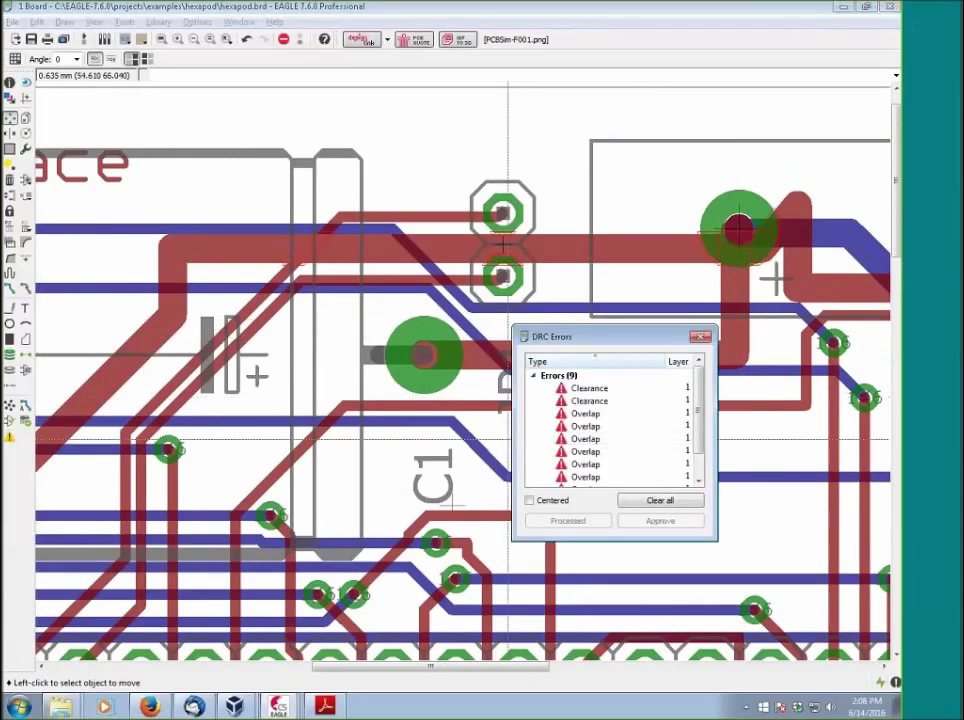
pyautogui.click(658, 500)
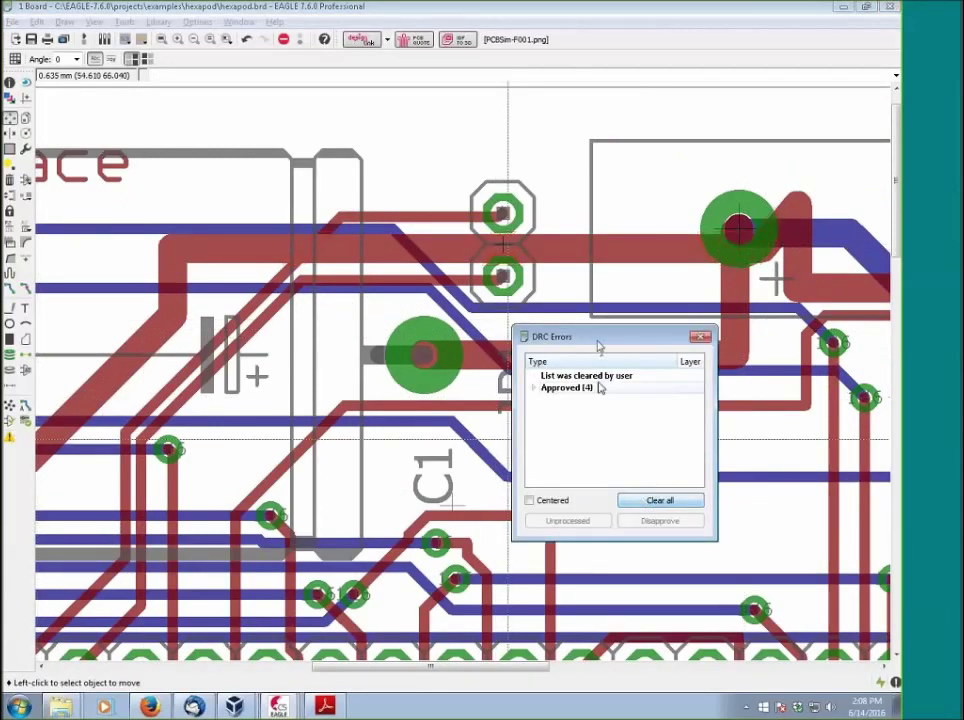
pyautogui.moveTo(598, 345); pyautogui.dragTo(669, 361)
pyautogui.click(771, 352)
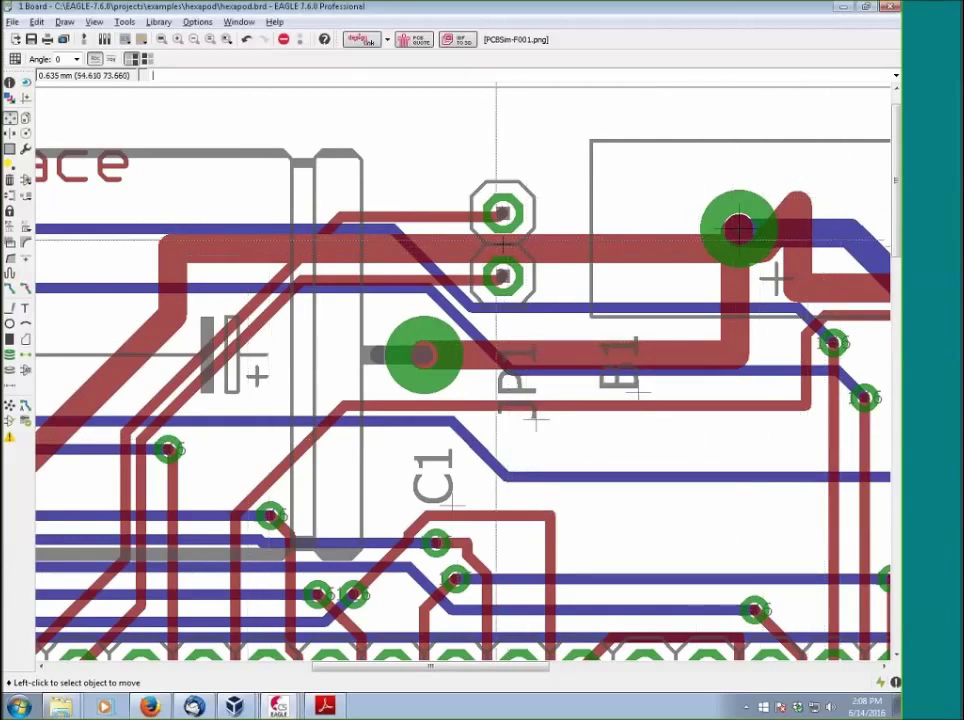
# Rerun the design rule check, which reports 13 errors, and close the error list
pyautogui.click(9, 420)
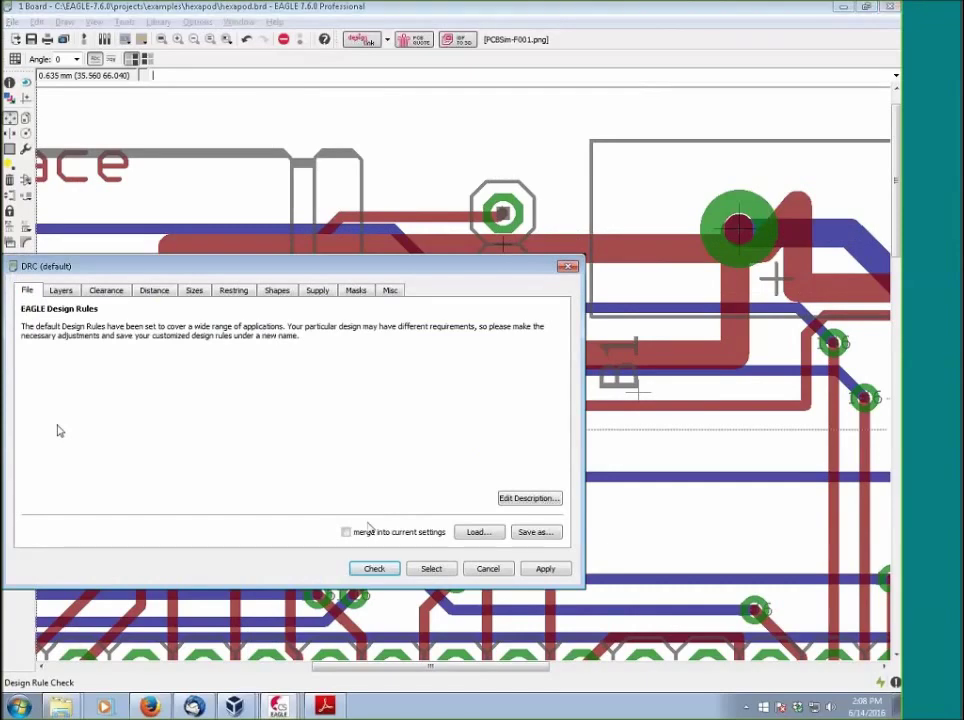
pyautogui.click(374, 568)
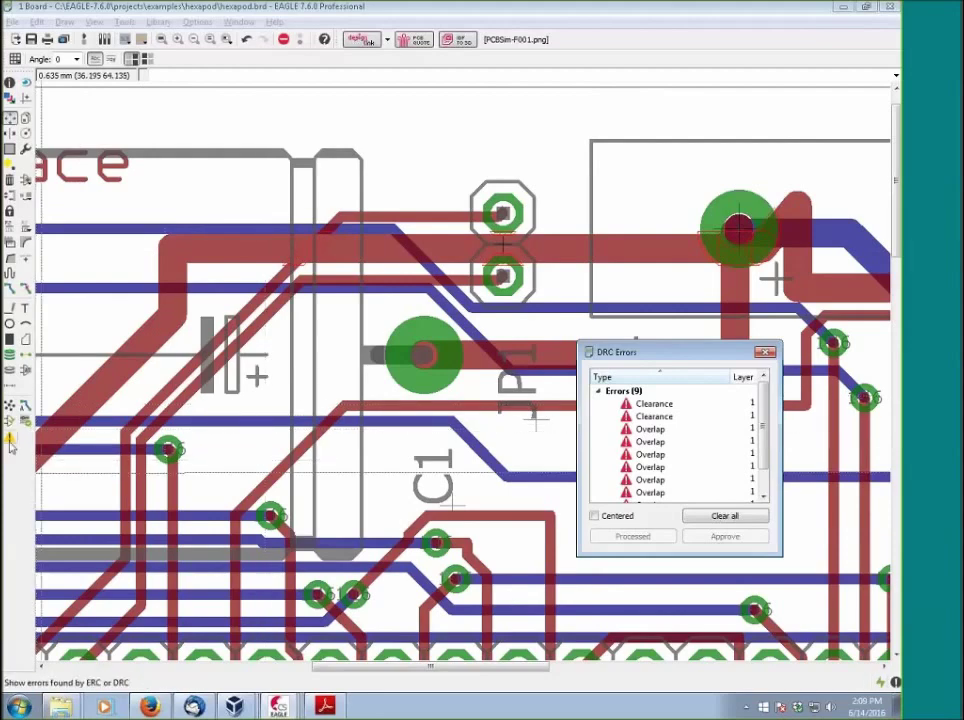
pyautogui.click(10, 441)
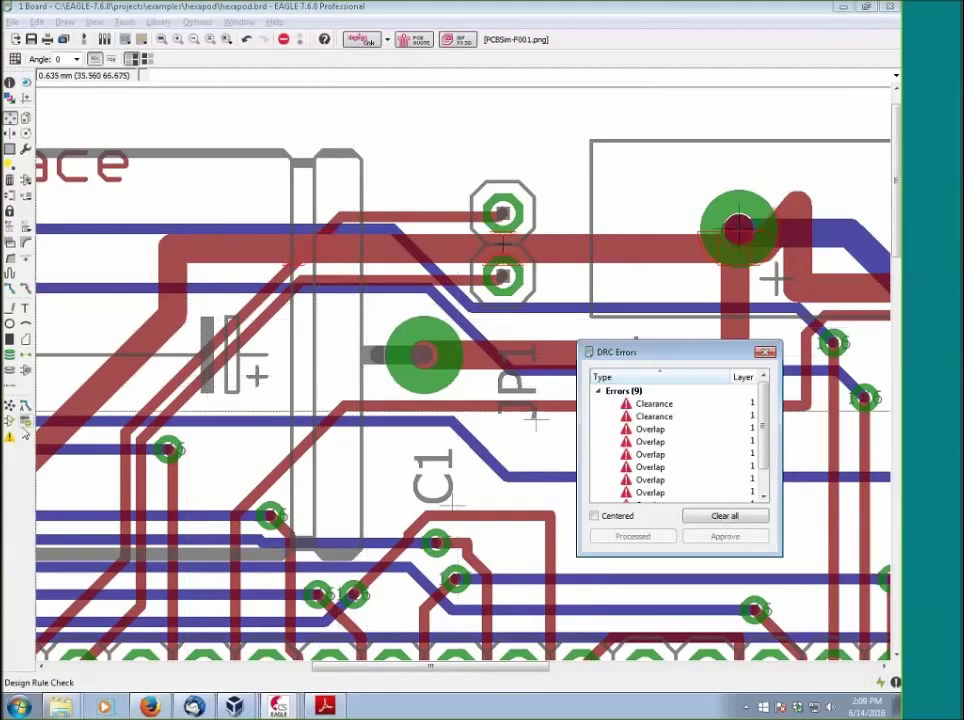
pyautogui.click(763, 354)
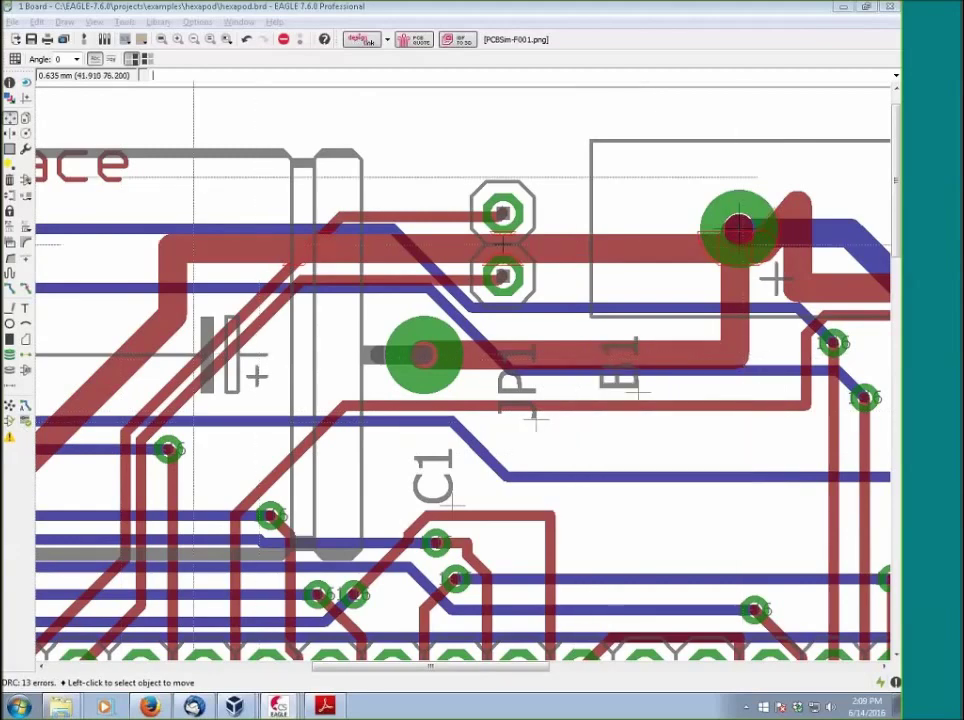
# Undo the last +5V trace move from the Edit menu
pyautogui.click(38, 22)
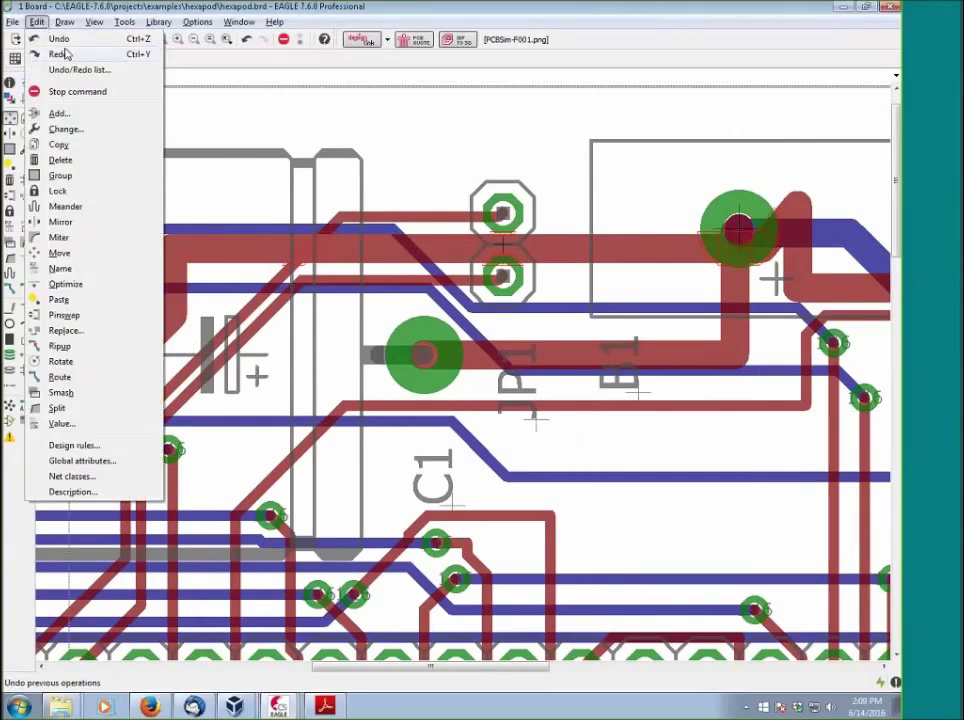
pyautogui.click(58, 39)
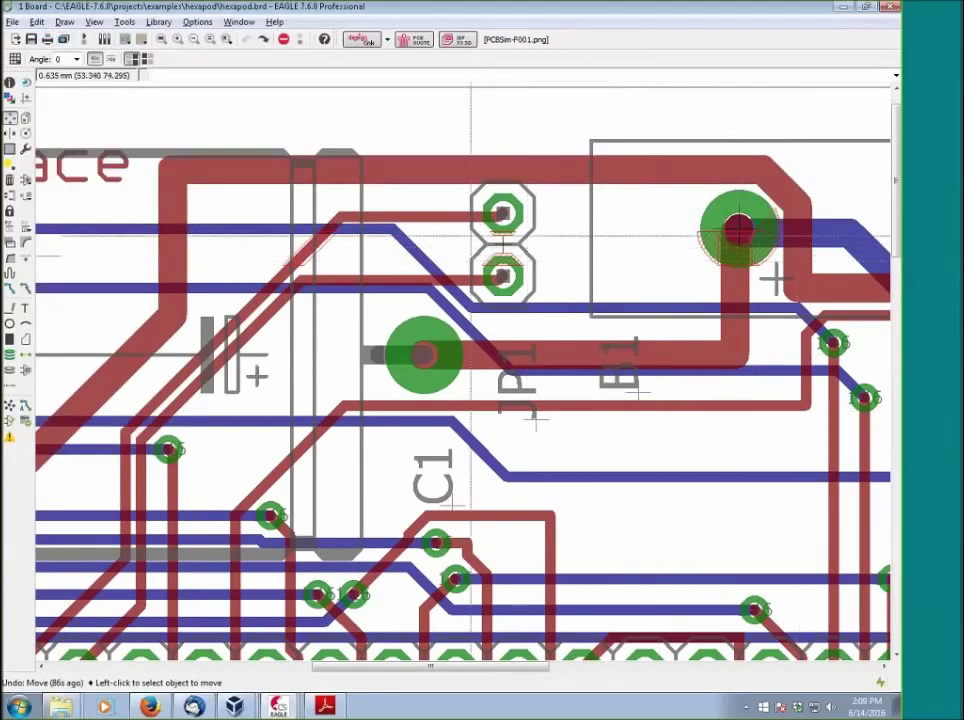
pyautogui.scroll(2, 497, 240)
pyautogui.scroll(-2, 497, 240)
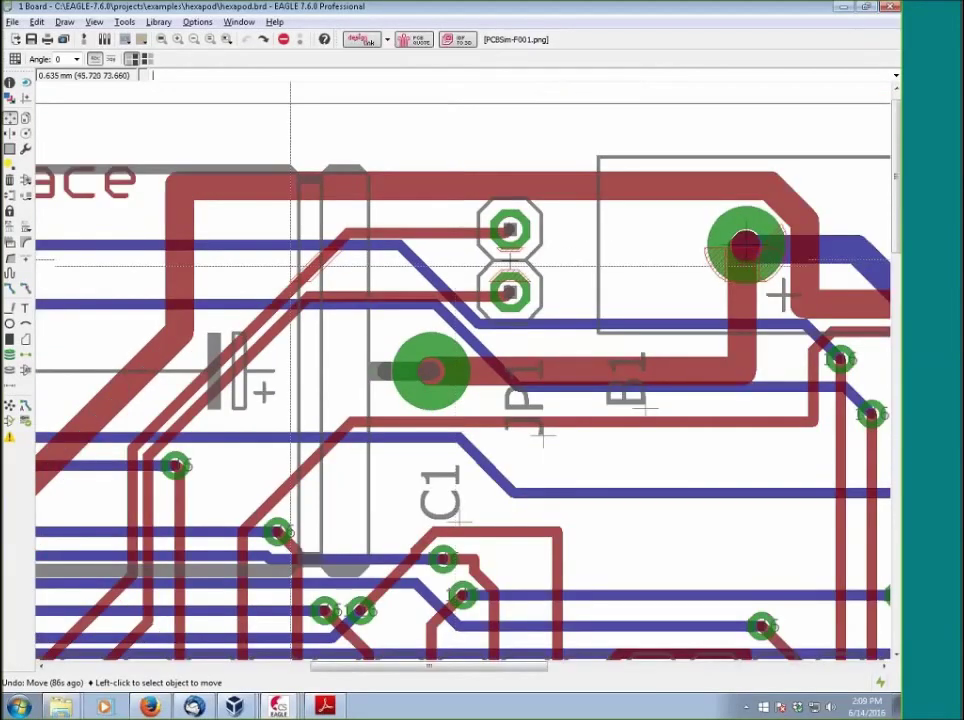
# Clear all DRC errors from the list, close it, and bring up the DRC (default) design rules
pyautogui.click(9, 437)
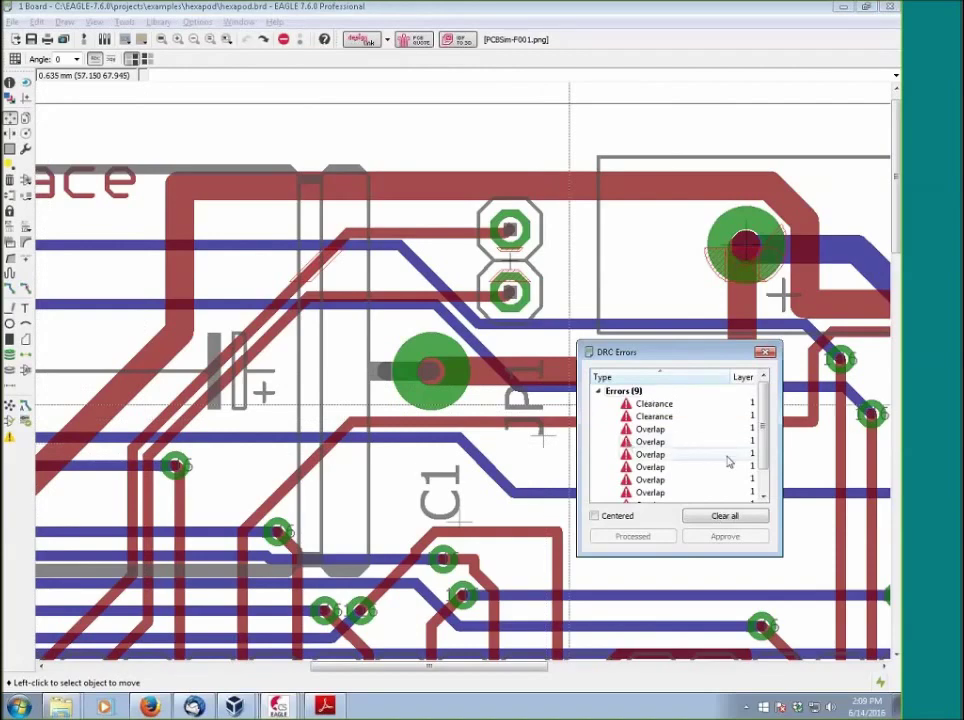
pyautogui.scroll(-1, 768, 428)
pyautogui.scroll(1, 768, 430)
pyautogui.scroll(-2, 768, 430)
pyautogui.scroll(2, 768, 430)
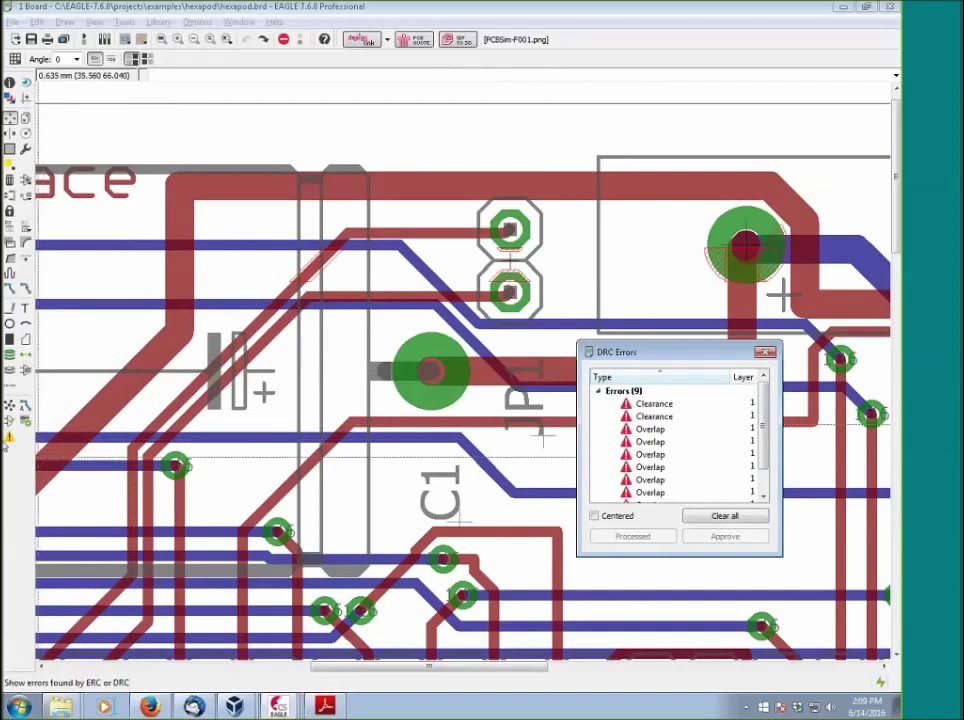
pyautogui.click(744, 517)
pyautogui.click(764, 352)
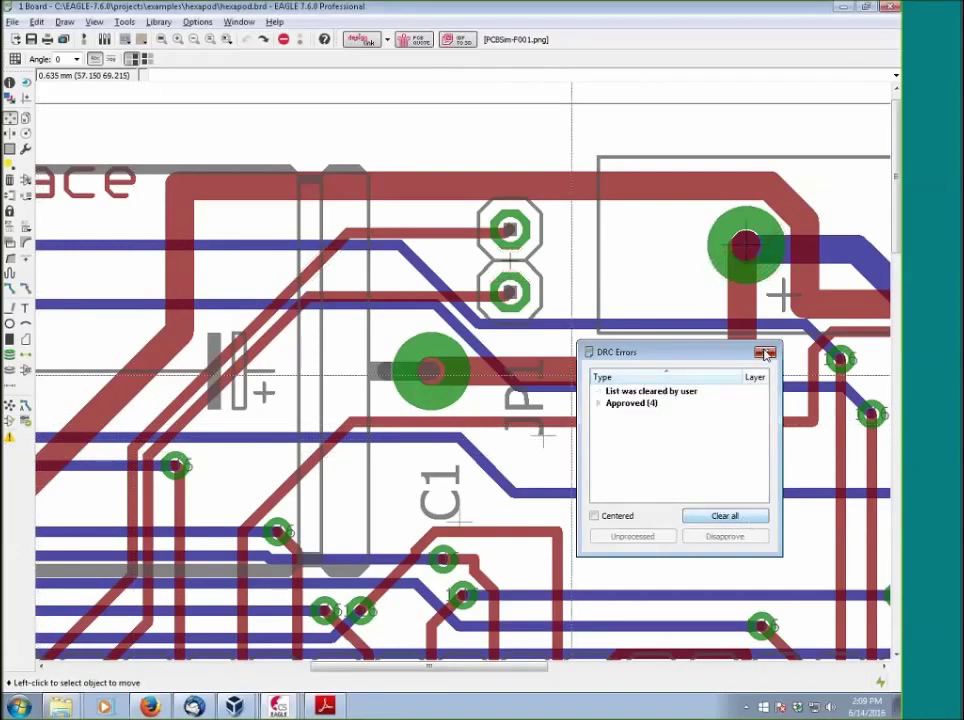
pyautogui.click(9, 421)
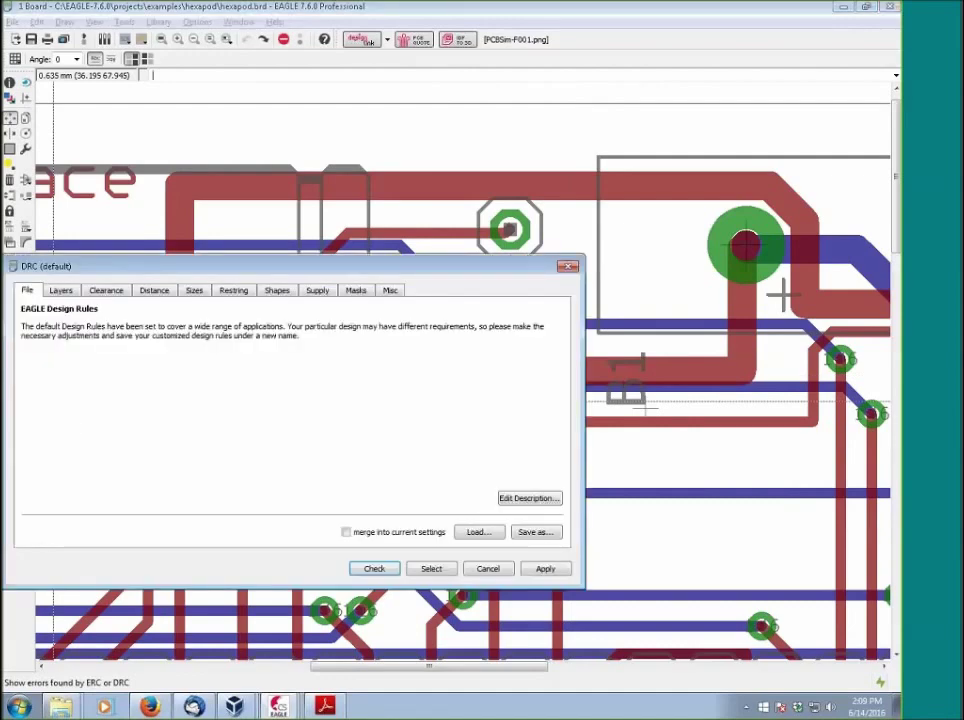
# Run the DRC check (4 approved errors), then browse the dru folder for a design-rule file
pyautogui.click(374, 568)
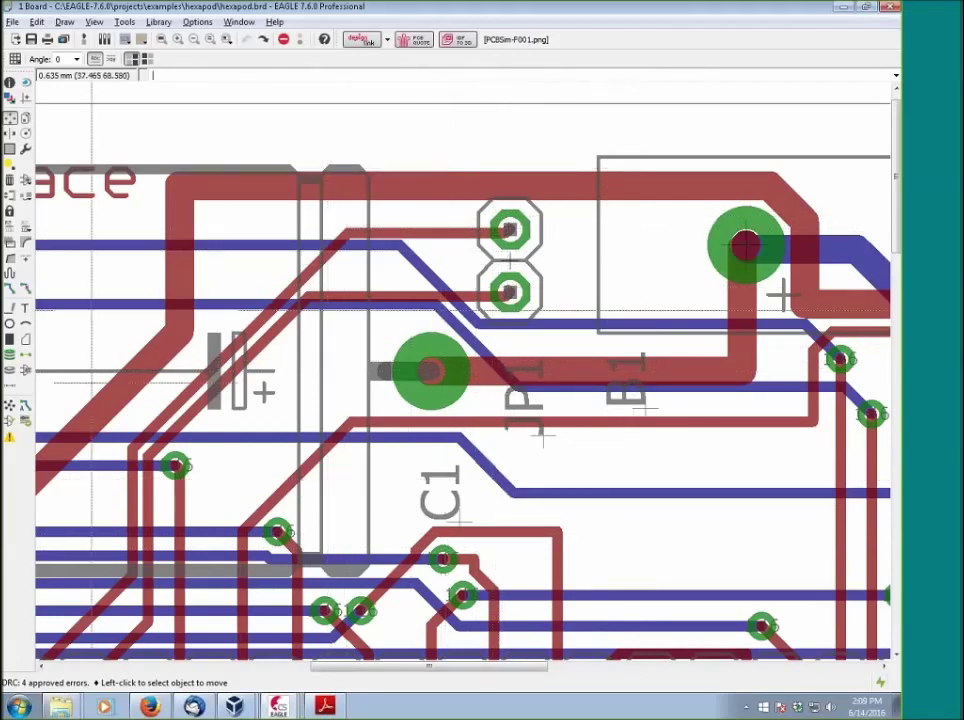
pyautogui.click(27, 420)
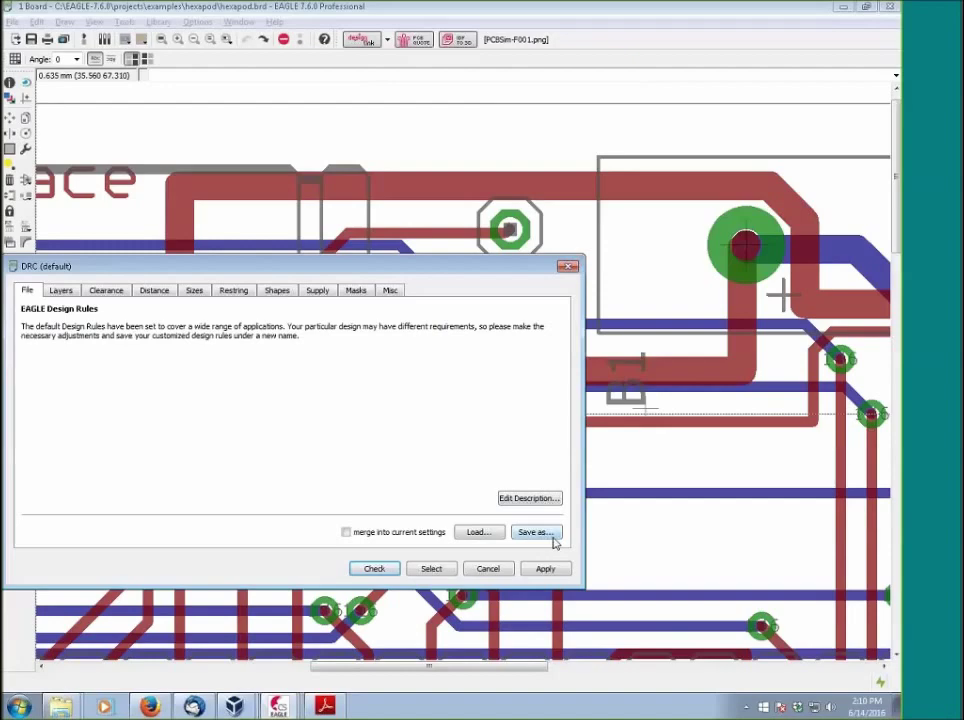
pyautogui.click(489, 540)
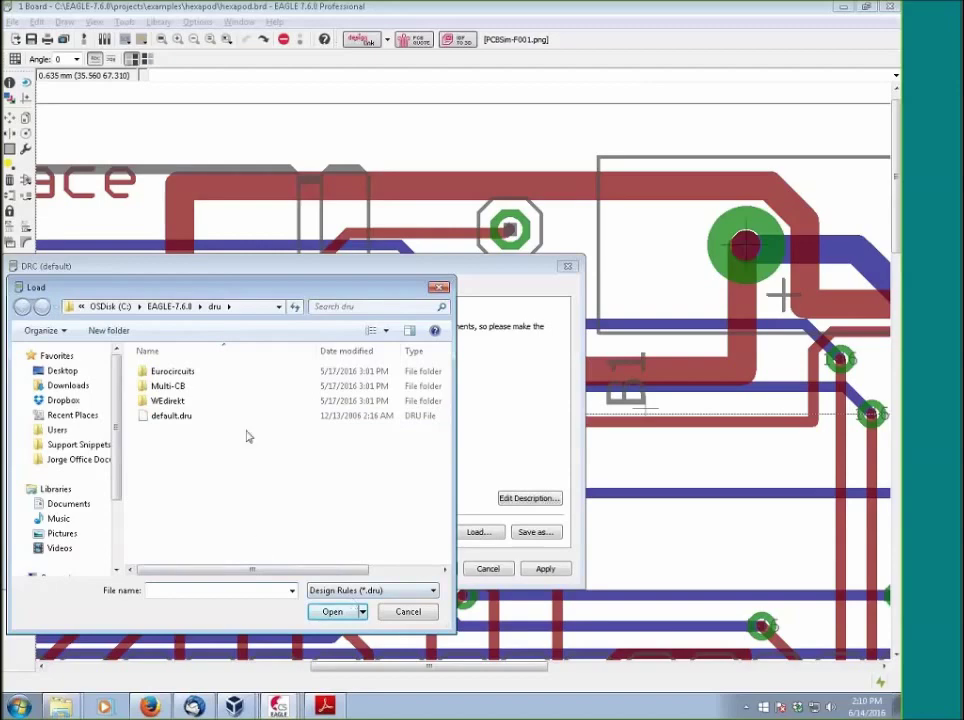
# Browse the Multi-CB > Multi-CB_Thick-Cu .dru files, then cancel without loading one
pyautogui.click(180, 371)
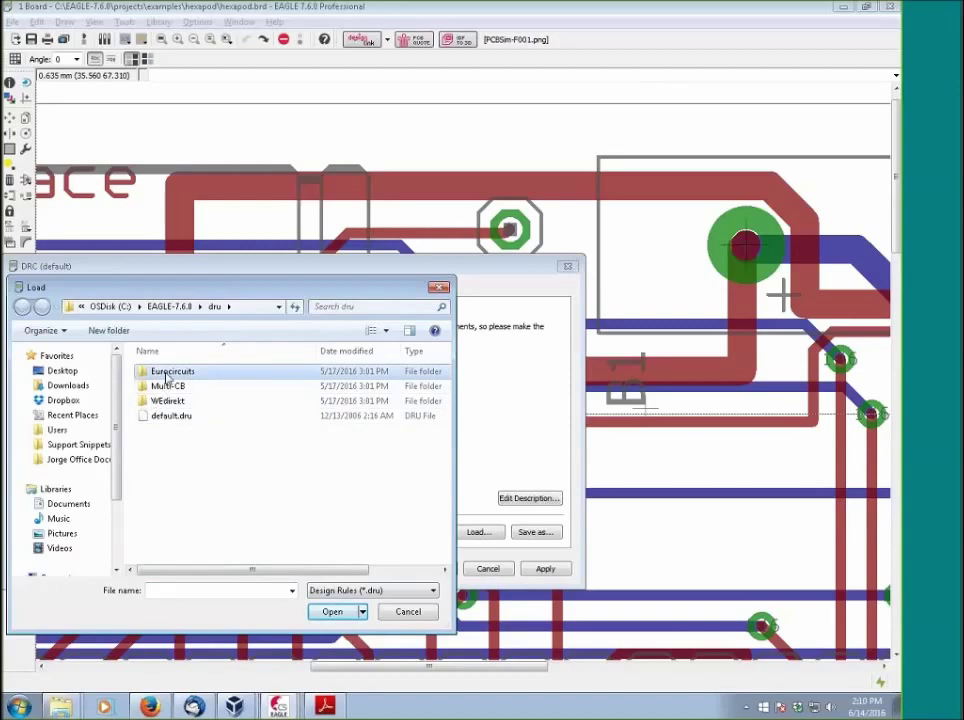
pyautogui.doubleClick(168, 386)
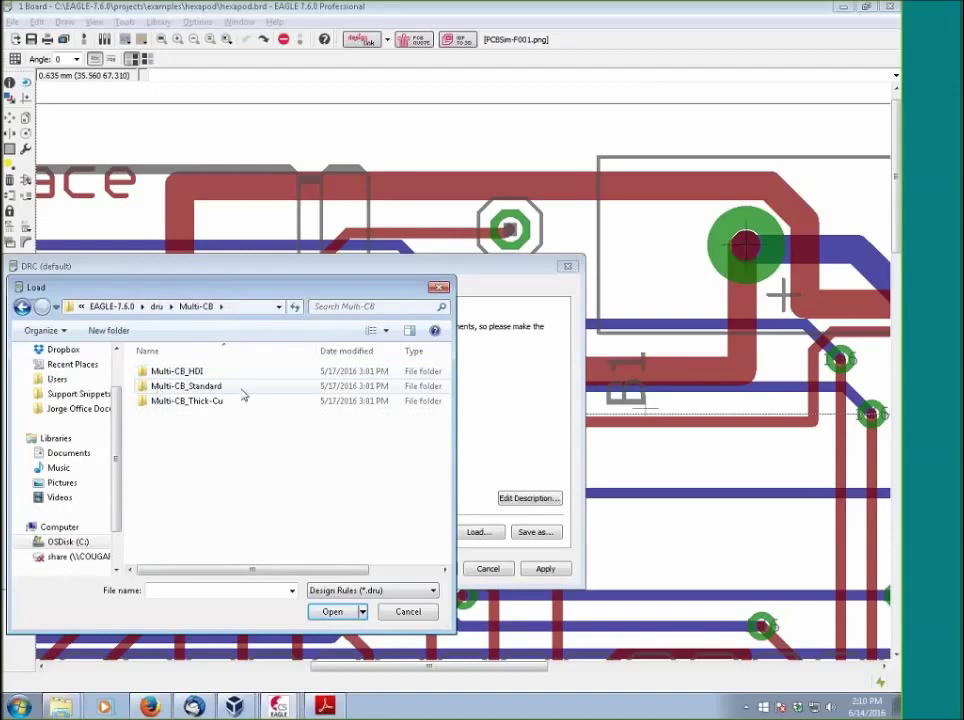
pyautogui.doubleClick(183, 400)
pyautogui.click(259, 373)
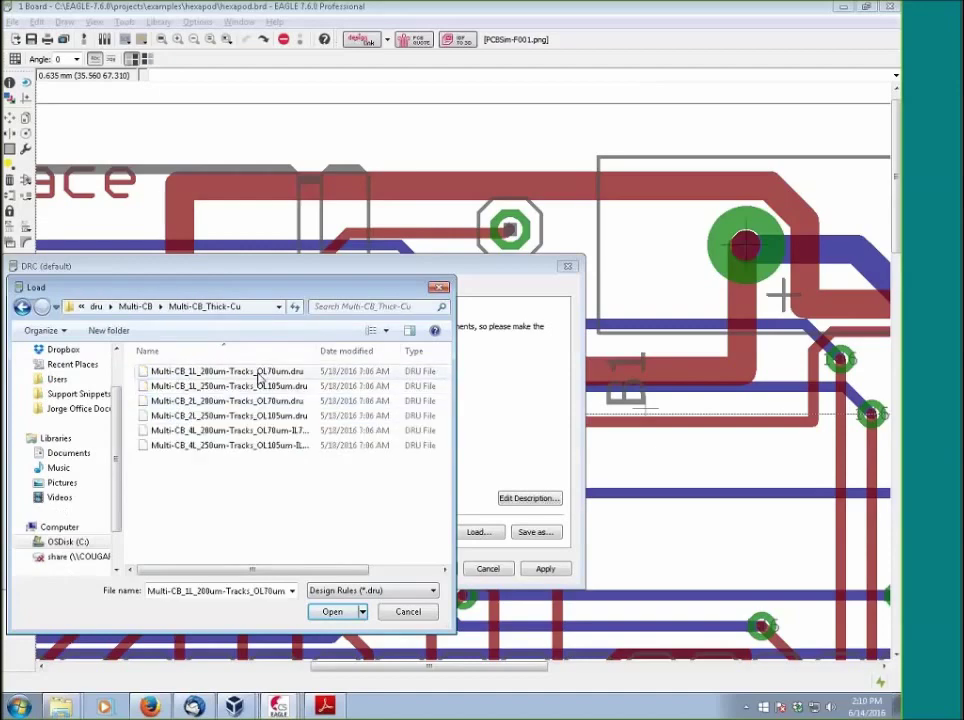
pyautogui.click(407, 612)
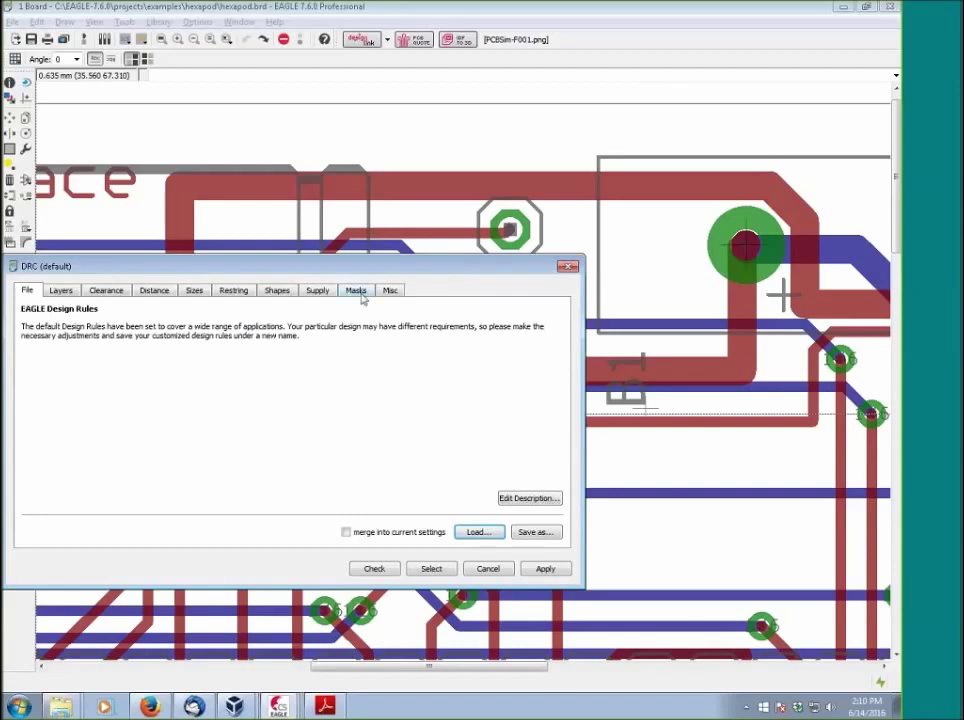
# Show the Layers tab and extend the setup from (1*16) to (1*2*15*16)
pyautogui.moveTo(440, 267); pyautogui.dragTo(565, 250)
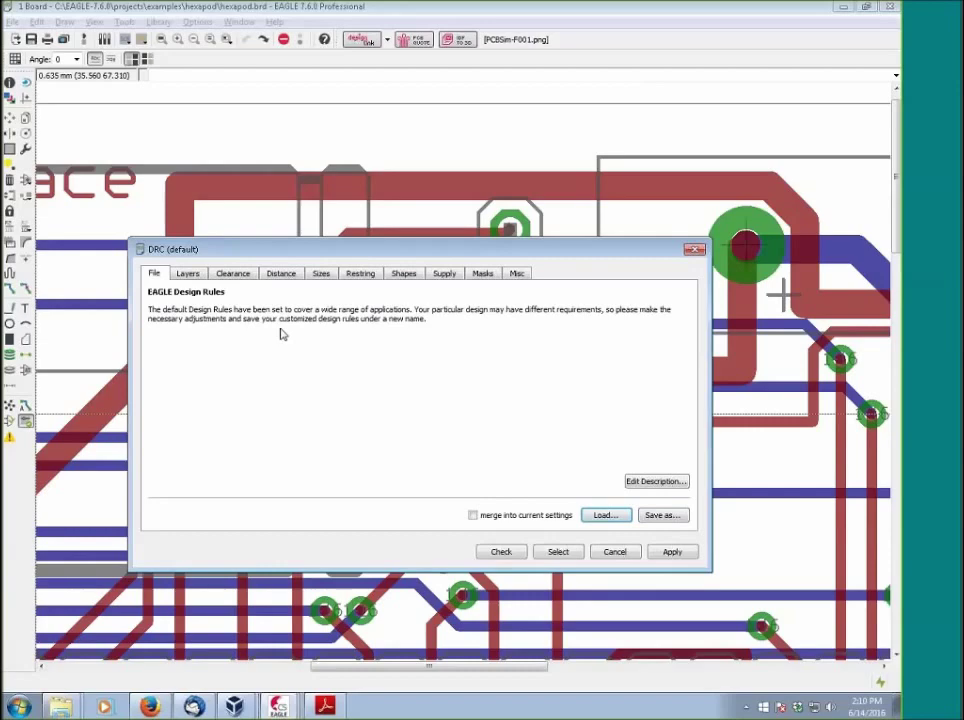
pyautogui.click(188, 273)
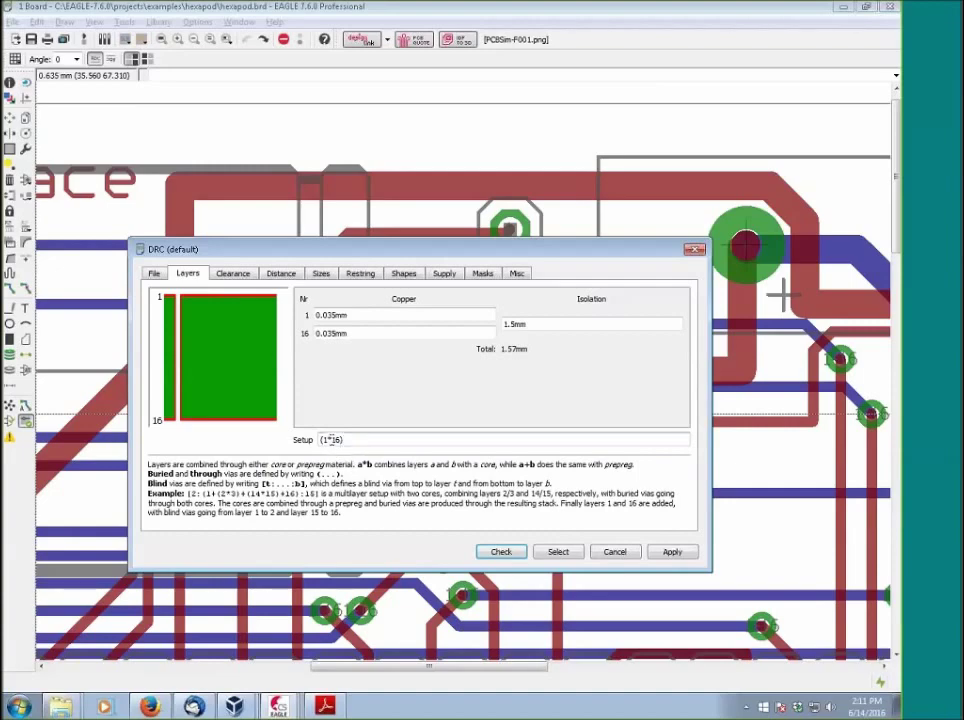
pyautogui.click(330, 439)
pyautogui.write('2*15*')
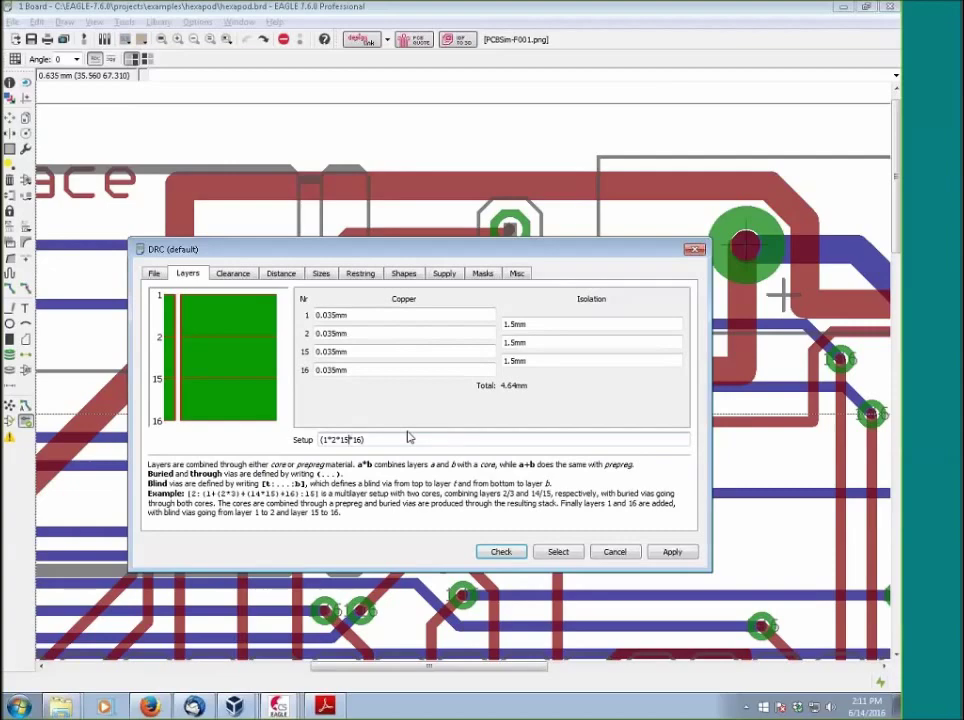
# Insert inner layers 3 and 14, making the setup (1+2*3*14*15*16), 7.71mm thick
pyautogui.press('BackSpace')
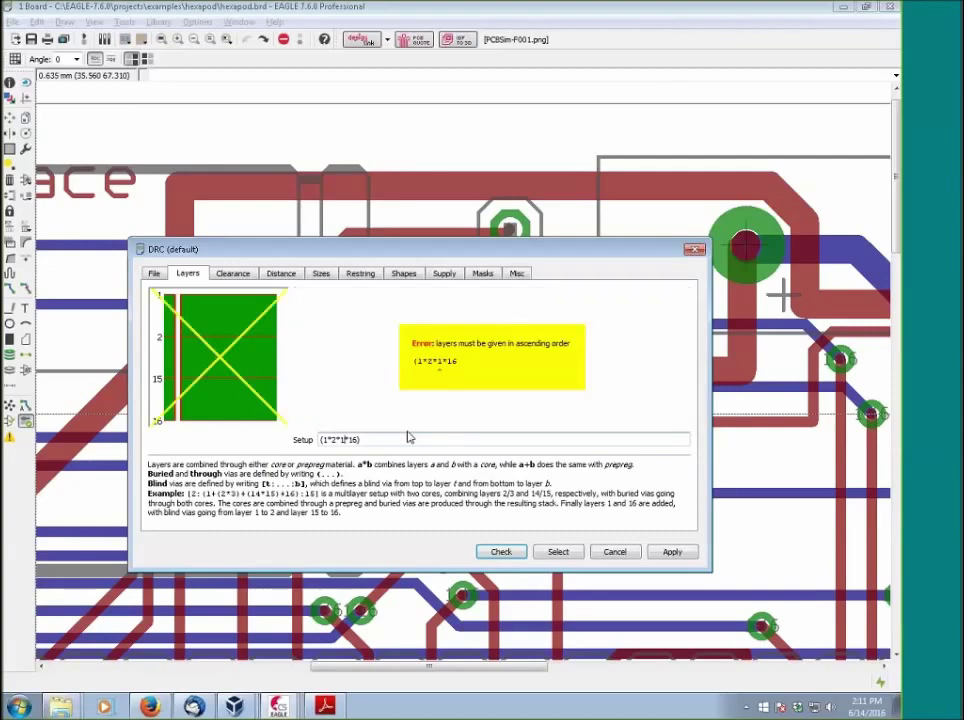
pyautogui.press('BackSpace')
pyautogui.write('3')
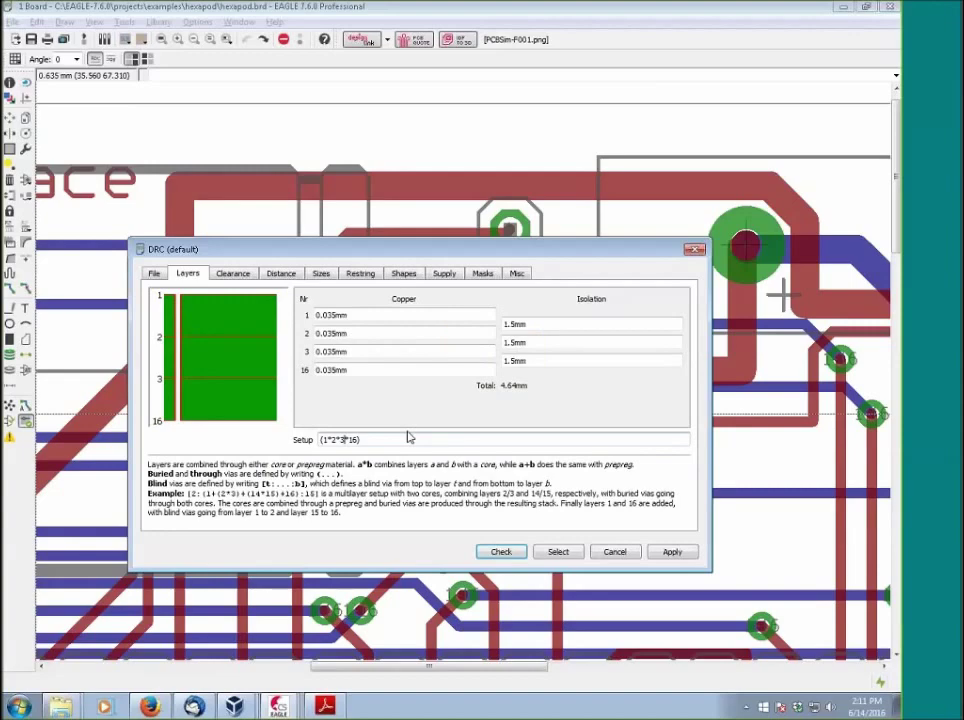
pyautogui.click(409, 439)
pyautogui.press('BackSpace')
pyautogui.write('15*')
pyautogui.write('3')
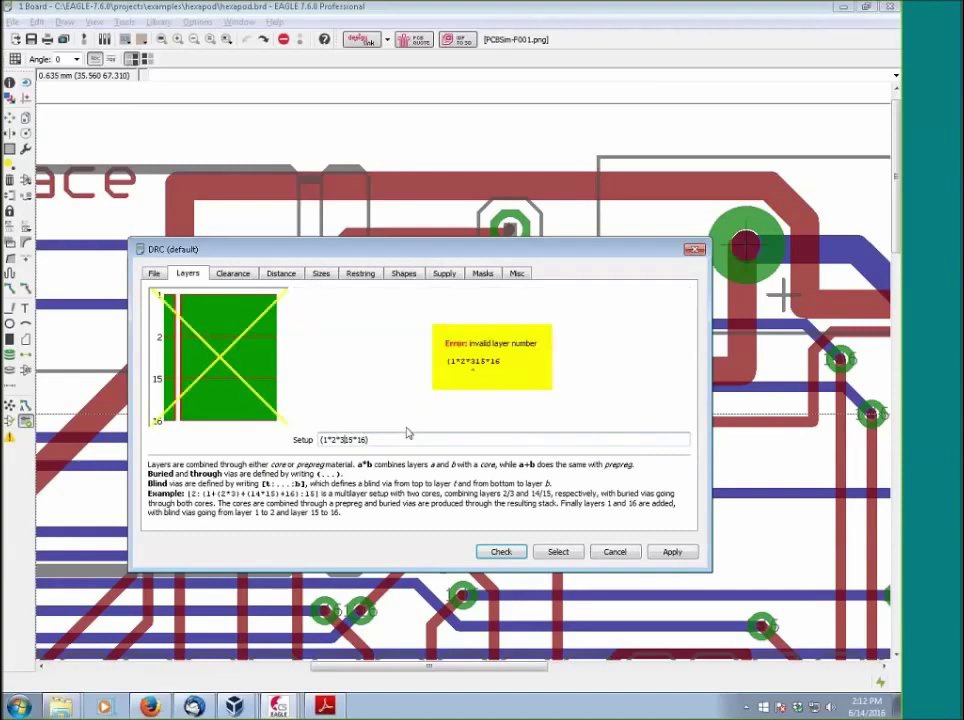
pyautogui.write('*14*')
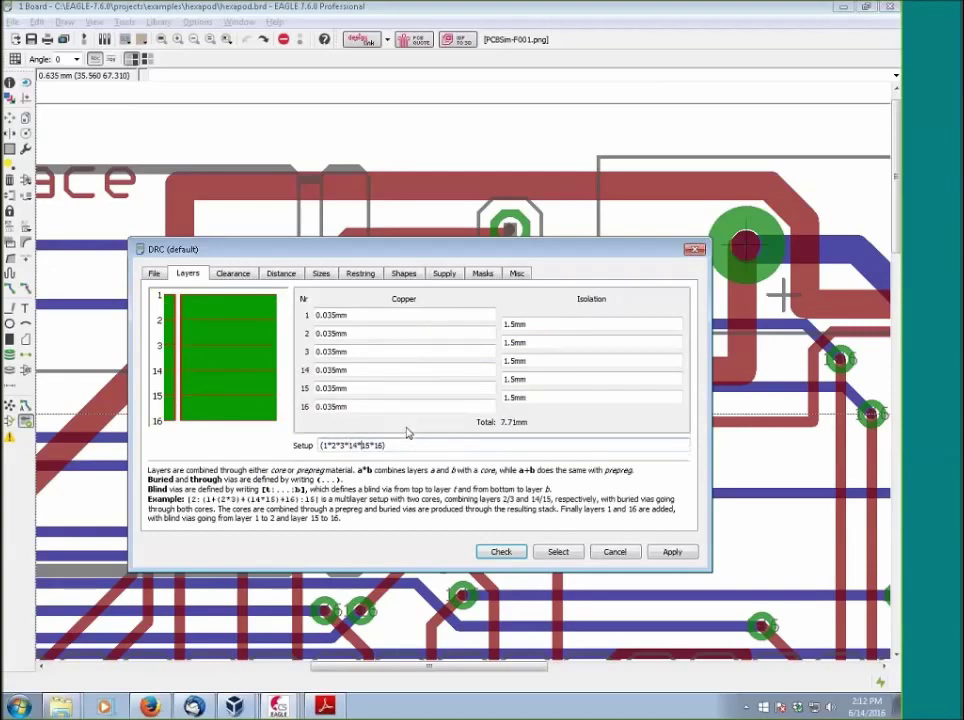
pyautogui.click(323, 445)
pyautogui.click(345, 444)
# Change the first three core (*) joins in the layer setup to prepreg (+)
pyautogui.press('Left')
pyautogui.press('Left')
pyautogui.press('BackSpace')
pyautogui.write('+')
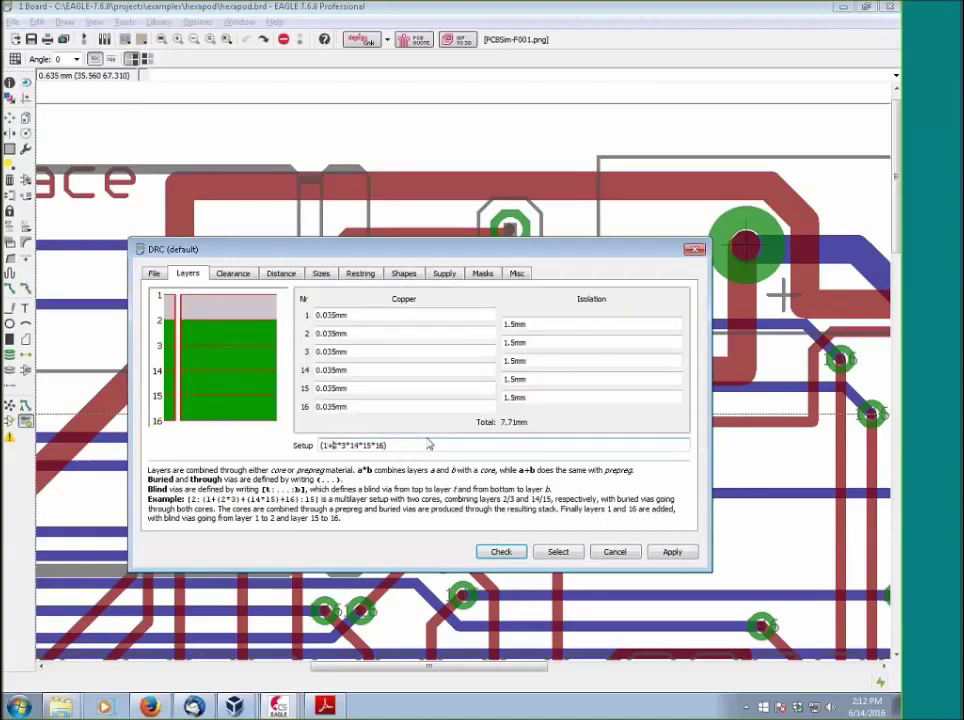
pyautogui.press('Right')
pyautogui.press('Right')
pyautogui.press('BackSpace')
pyautogui.write('+')
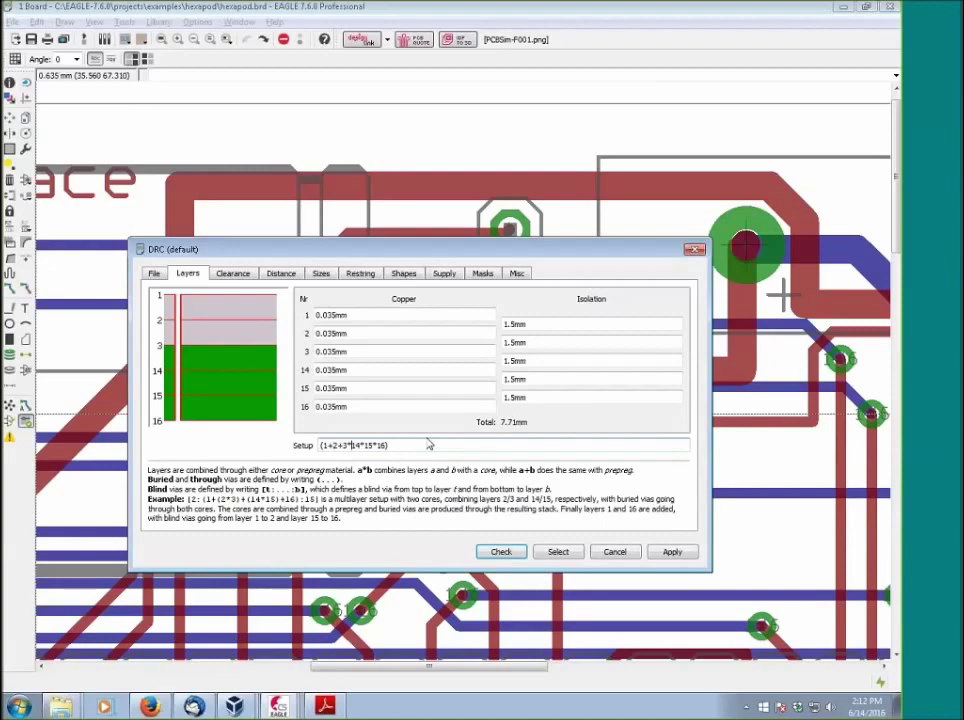
pyautogui.press('Right')
pyautogui.press('Right')
pyautogui.press('BackSpace')
pyautogui.write('+')
# Convert the remaining core joins to prepreg and start deleting 15+ from the setup
pyautogui.press('Right')
pyautogui.press('Right')
pyautogui.press('Right')
pyautogui.press('BackSpace')
pyautogui.write('+')
pyautogui.press('Right')
pyautogui.press('Right')
pyautogui.press('Right')
pyautogui.press('BackSpace')
pyautogui.write('+')
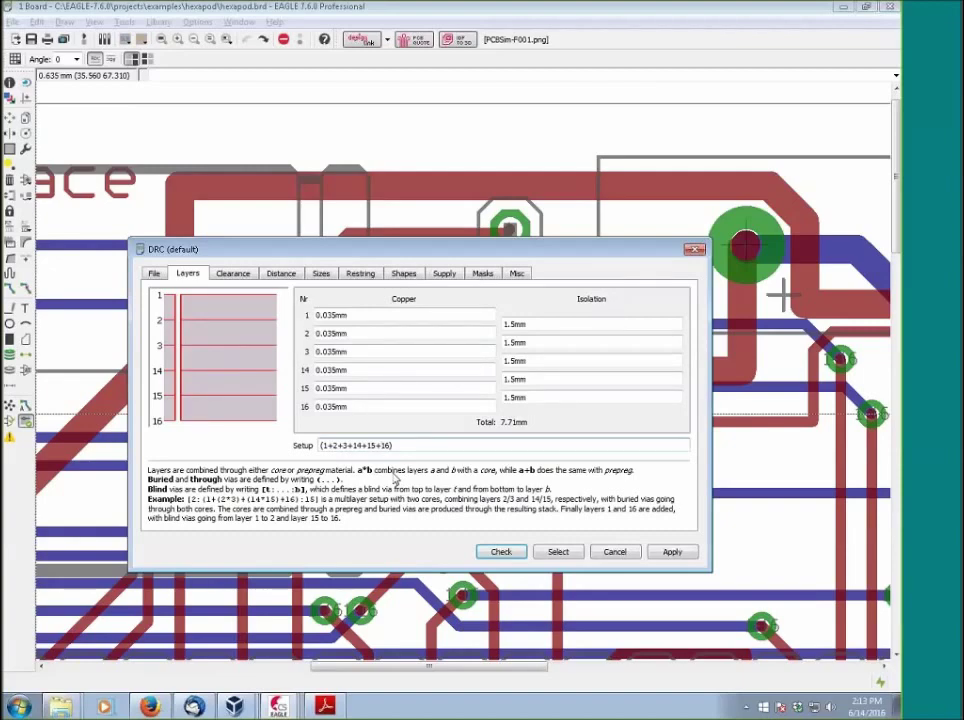
pyautogui.press('BackSpace')
pyautogui.press('BackSpace')
pyautogui.press('BackSpace')
pyautogui.press('BackSpace')
pyautogui.press('BackSpace')
pyautogui.press('BackSpace')
pyautogui.press('BackSpace')
pyautogui.press('BackSpace')
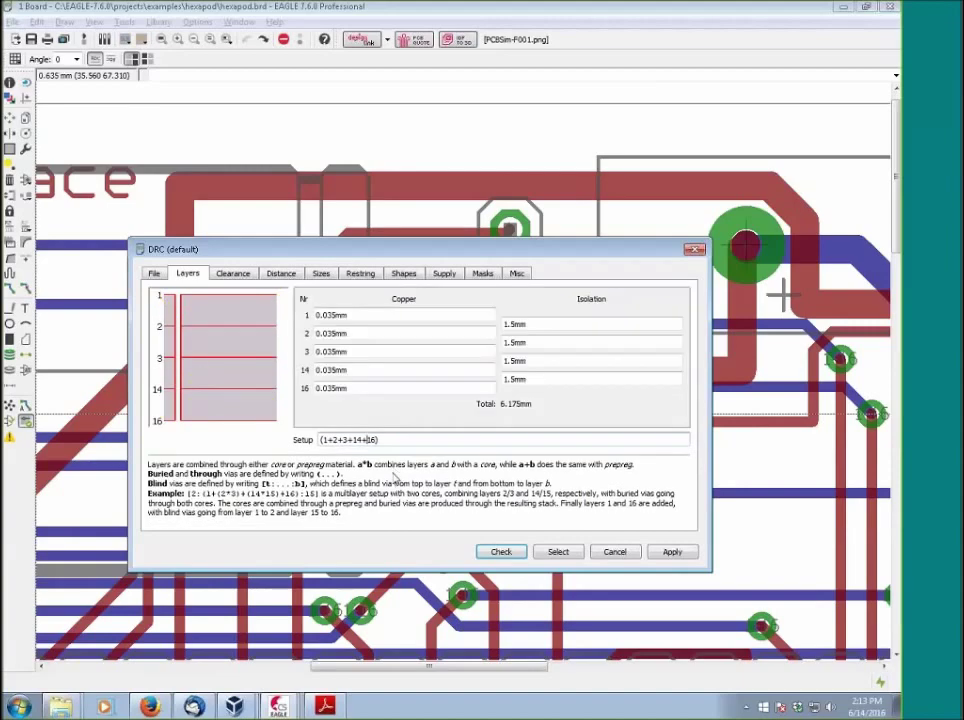
# Edit the layer setup back to (1+2*15+16), four copper layers totalling 4.64mm
pyautogui.press('BackSpace')
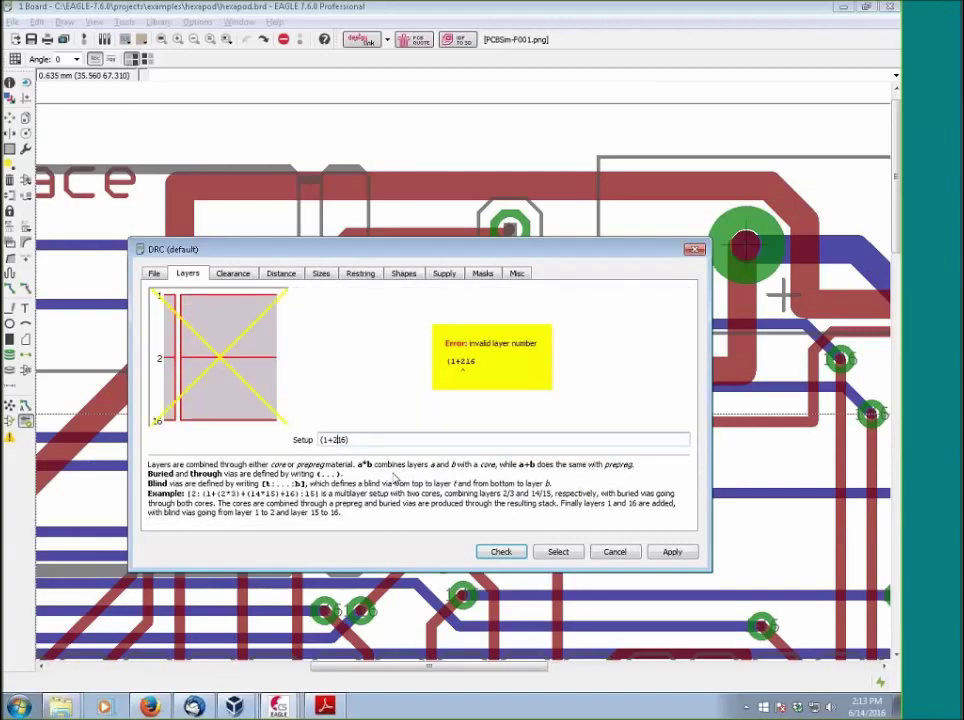
pyautogui.write('*1')
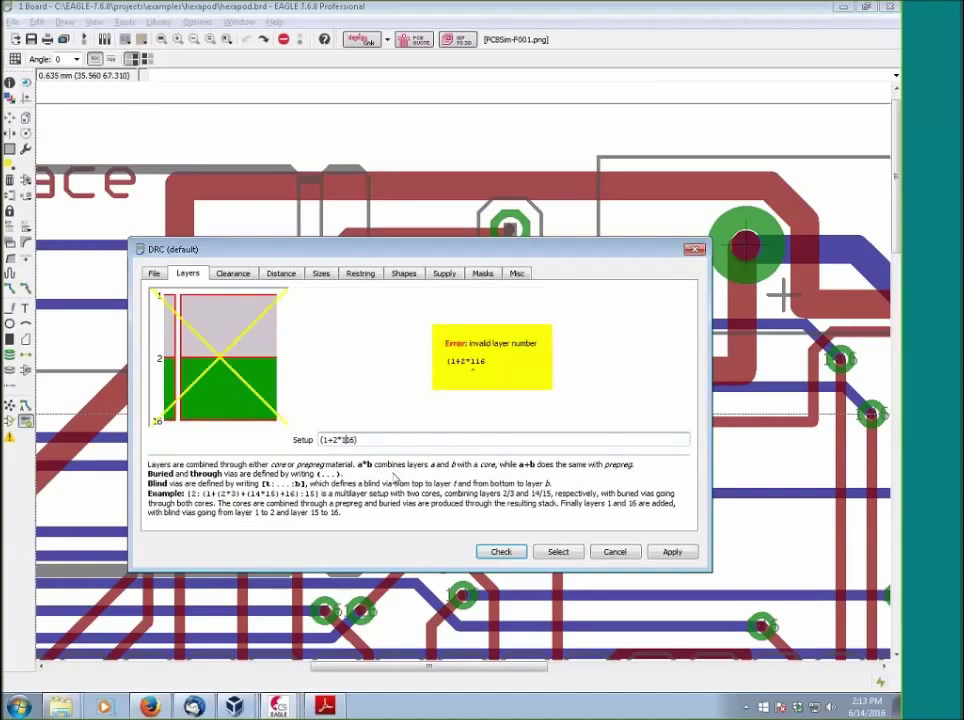
pyautogui.write('5+')
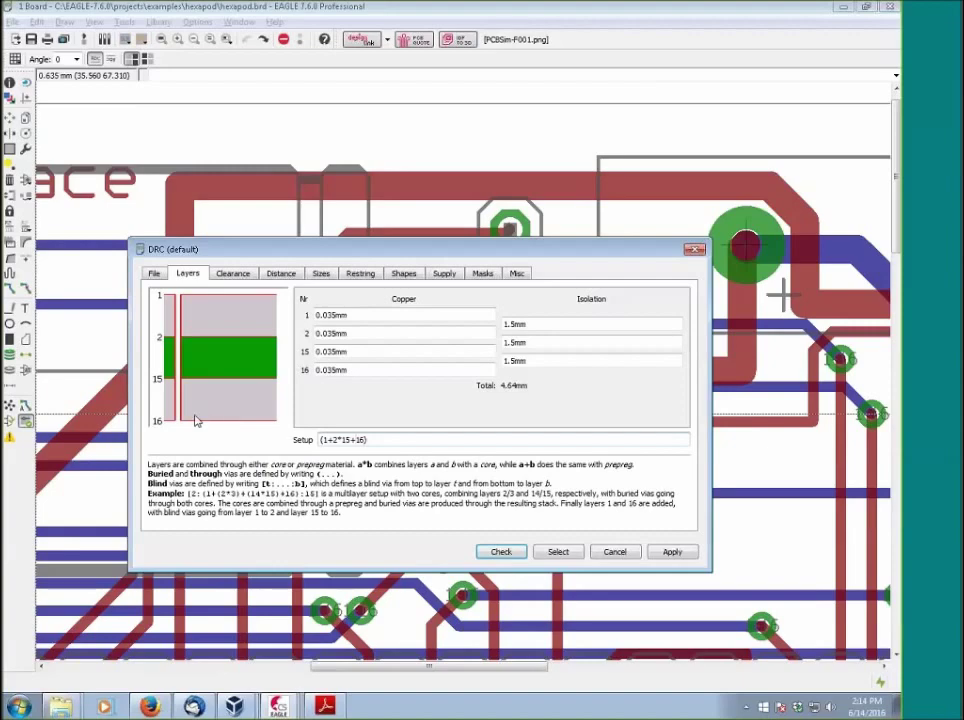
pyautogui.click(362, 446)
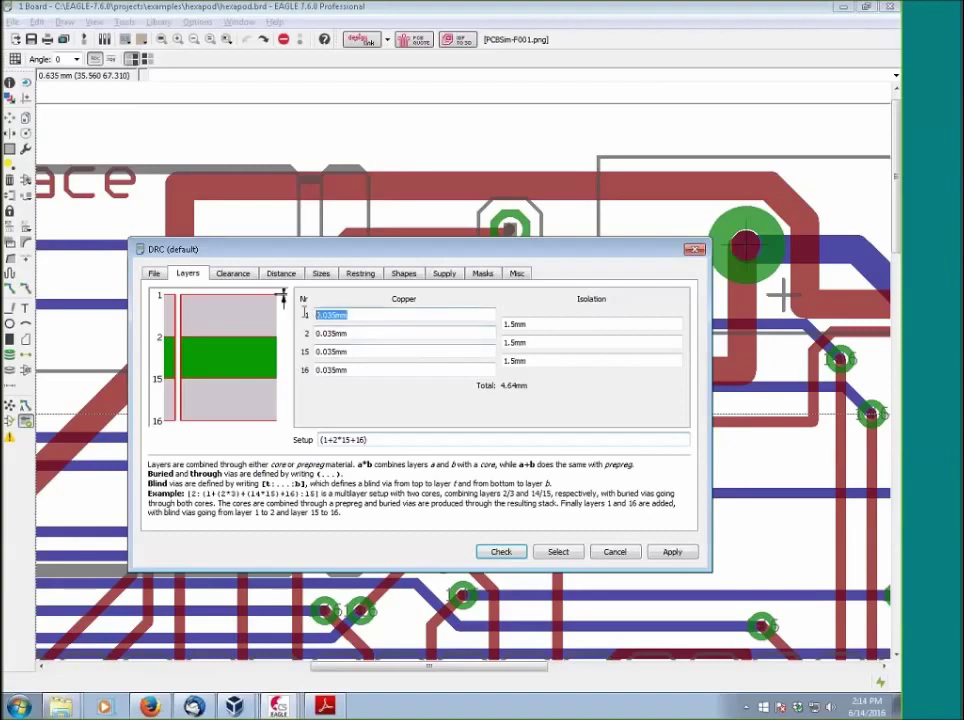
# Review the copper and isolation thickness values for layers 1, 2, 15 and 16
pyautogui.click(364, 336)
pyautogui.doubleClick(364, 339)
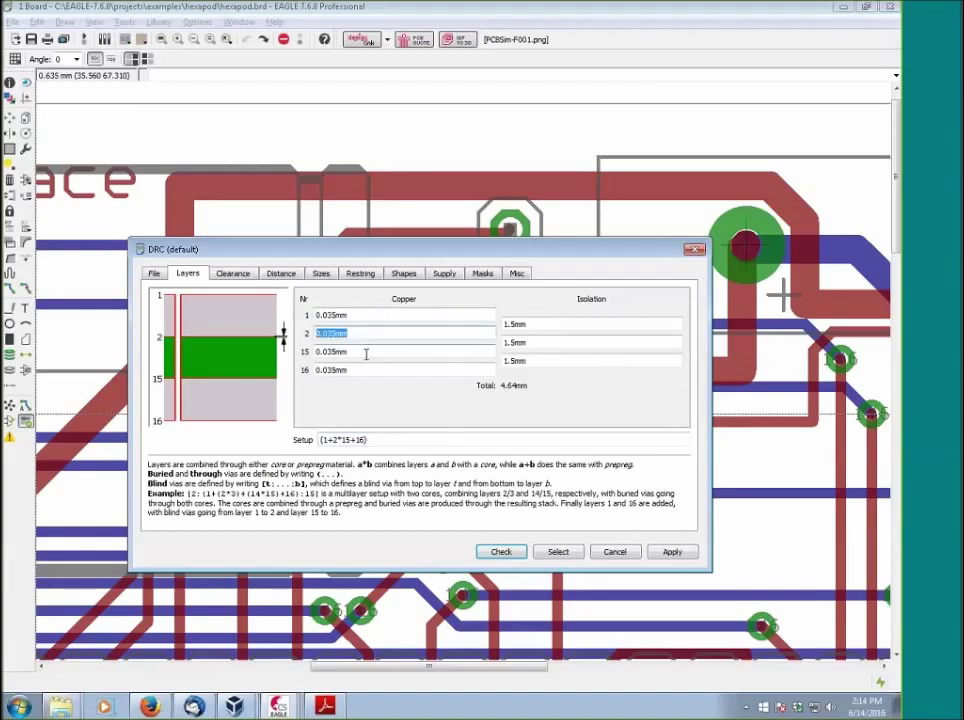
pyautogui.press('Tab')
pyautogui.press('Tab')
pyautogui.doubleClick(330, 369)
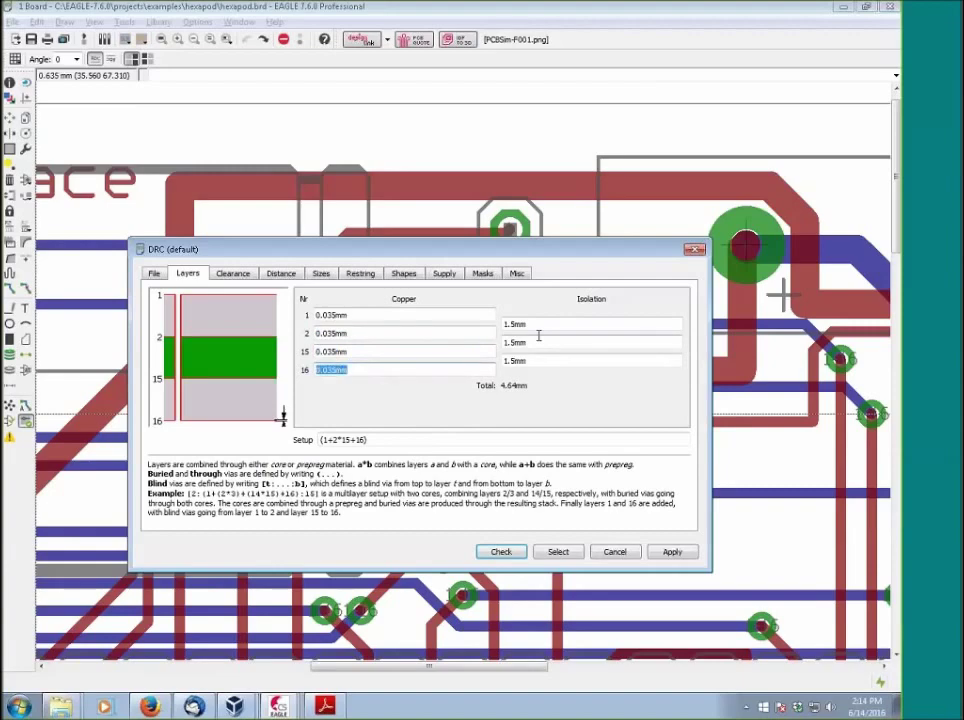
pyautogui.click(528, 324)
pyautogui.doubleClick(528, 324)
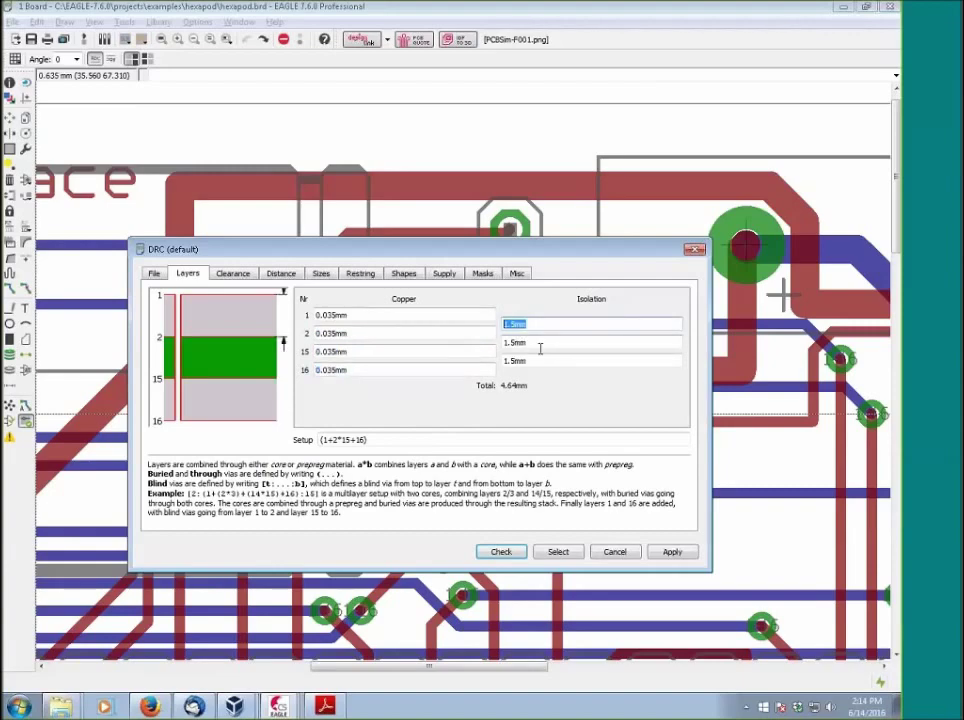
pyautogui.press('Tab')
pyautogui.press('Tab')
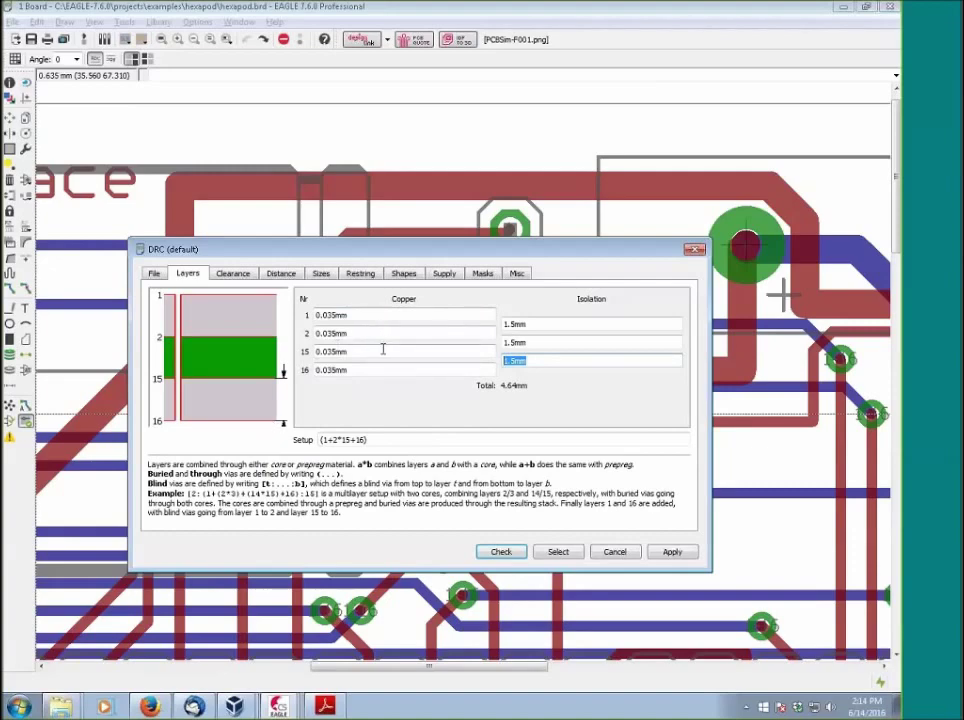
# Retype the closing '6)' at the end of the layer setup expression
pyautogui.press('Tab')
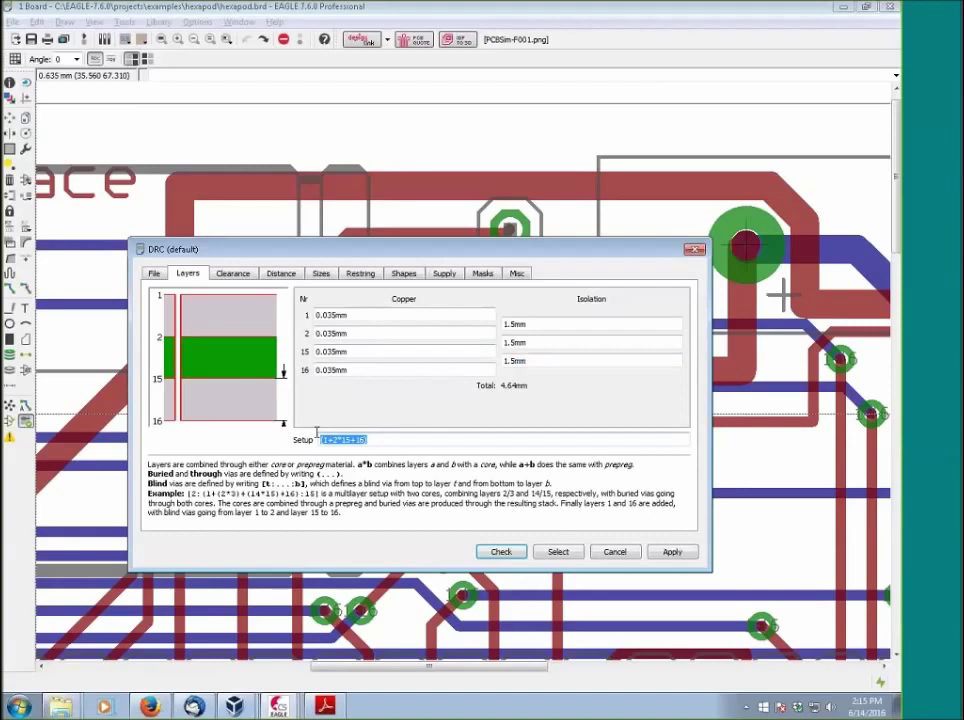
pyautogui.press('End')
pyautogui.hotkey('shift', 'Left')
pyautogui.hotkey('shift', 'Left')
pyautogui.write('6)')
# Recheck the copper thicknesses of layers 16, 2, 1 and 15
pyautogui.click(361, 370)
pyautogui.click(355, 334)
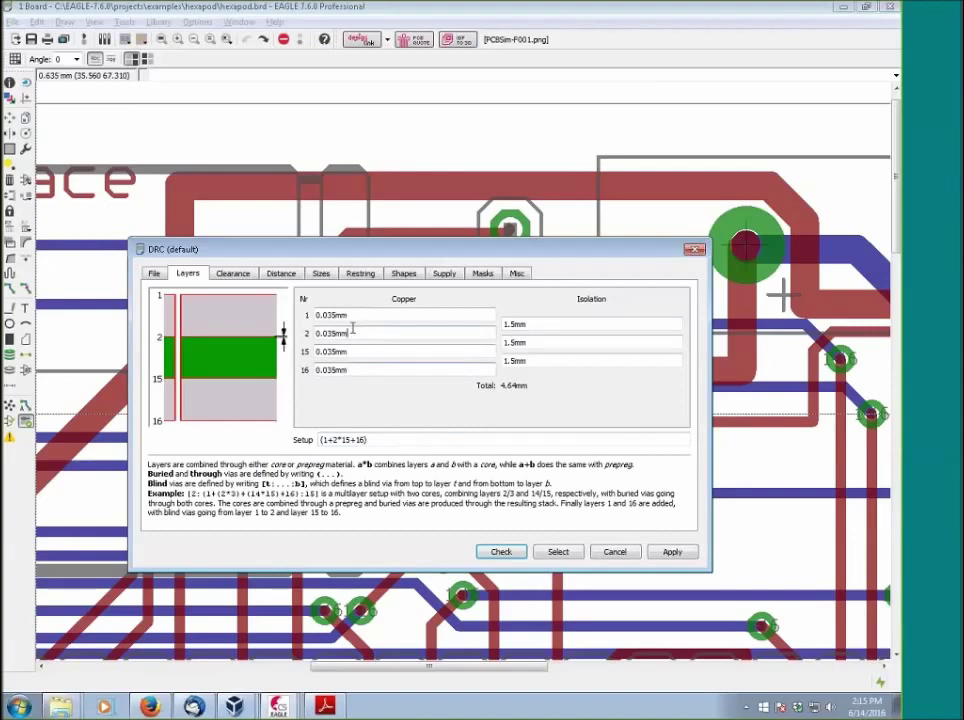
pyautogui.click(349, 317)
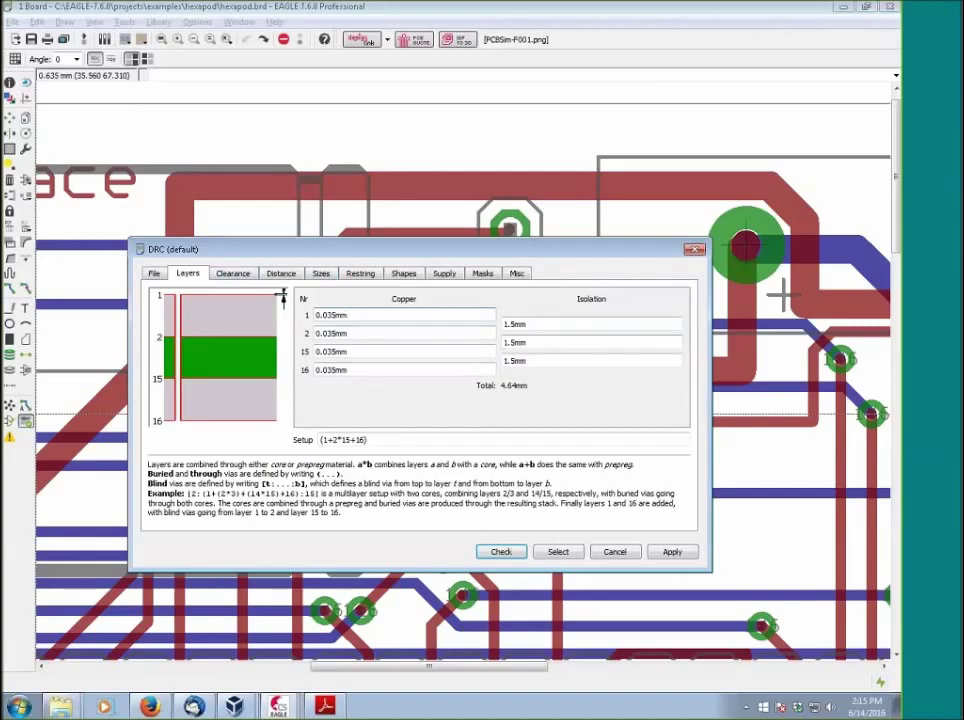
pyautogui.click(283, 375)
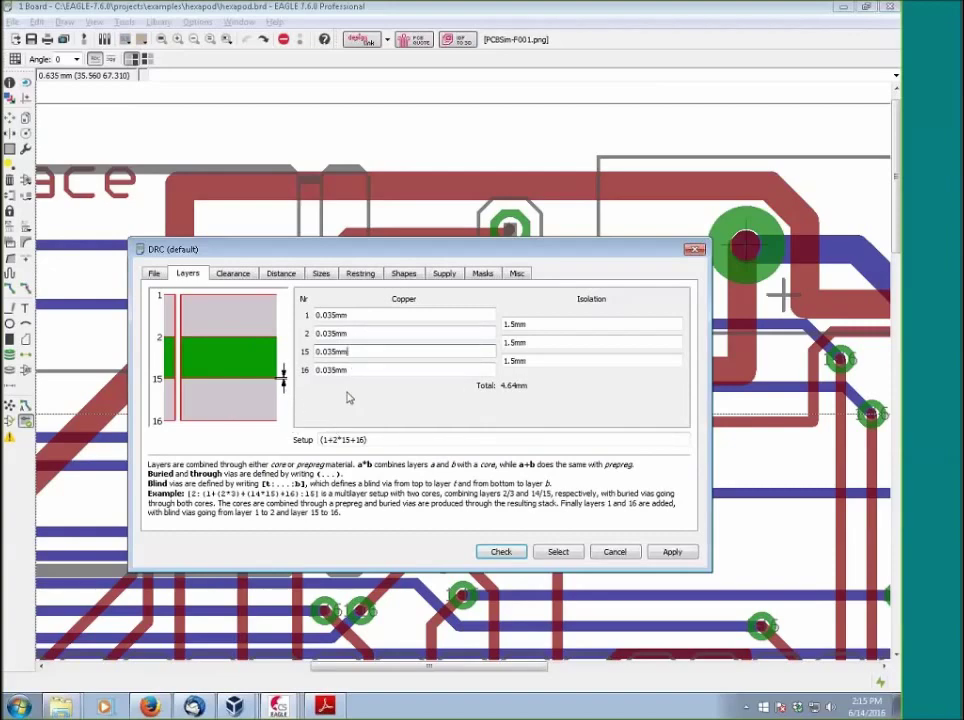
pyautogui.click(318, 442)
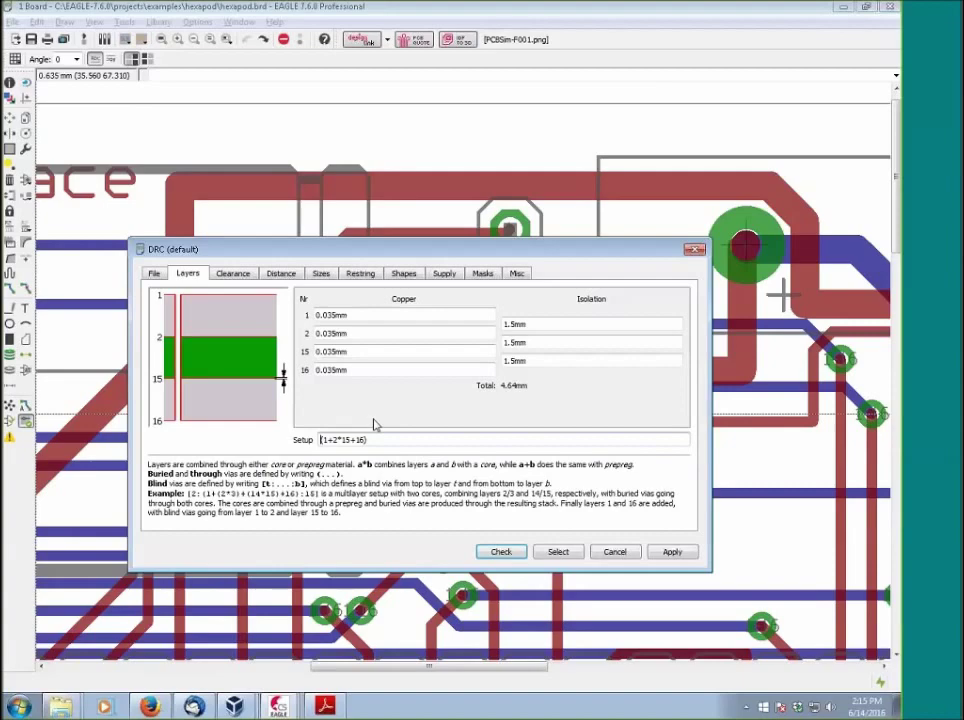
# Begin the setup with '[2:' for a blind-via bracket with depth 2
pyautogui.write('[')
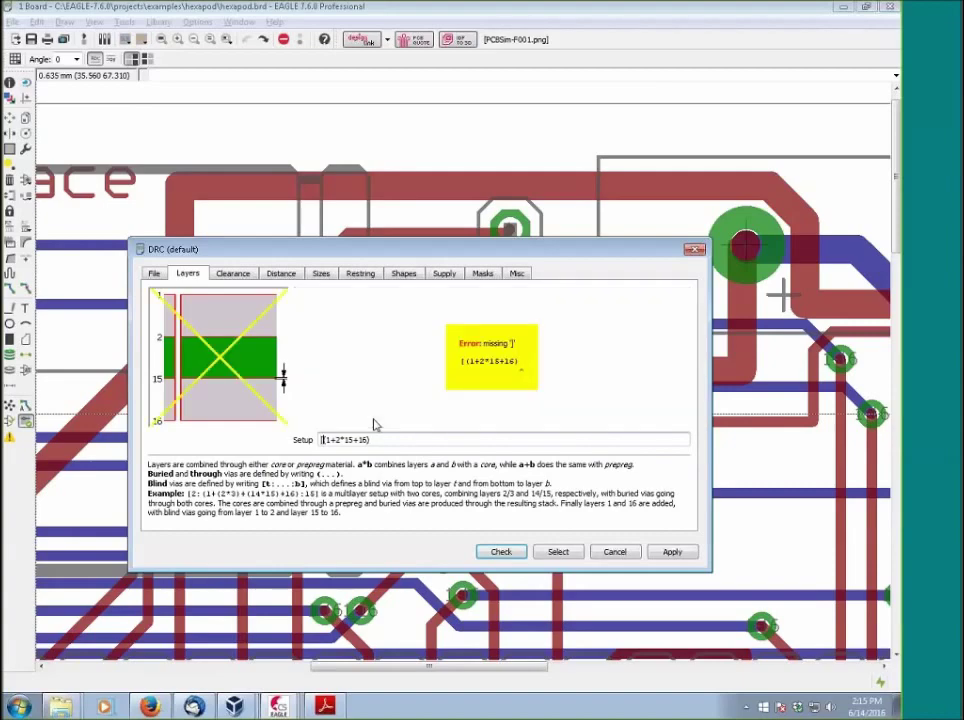
pyautogui.press('Right')
pyautogui.press('Right')
pyautogui.press('Right')
pyautogui.press('Right')
pyautogui.press('Right')
pyautogui.press('Right')
pyautogui.press('Right')
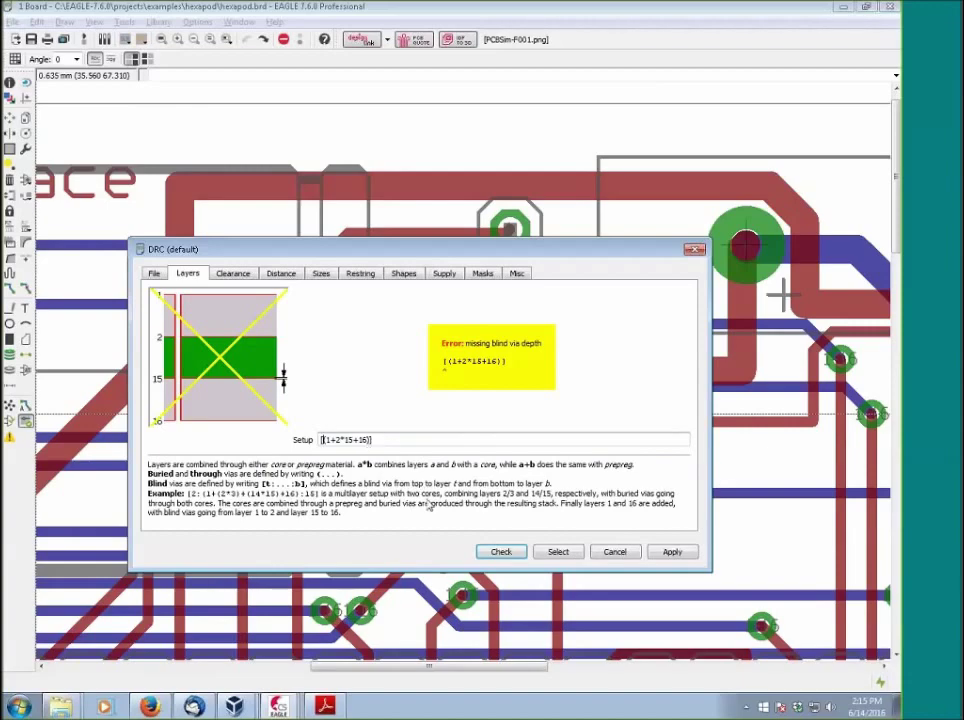
pyautogui.press('Right')
pyautogui.write('2:')
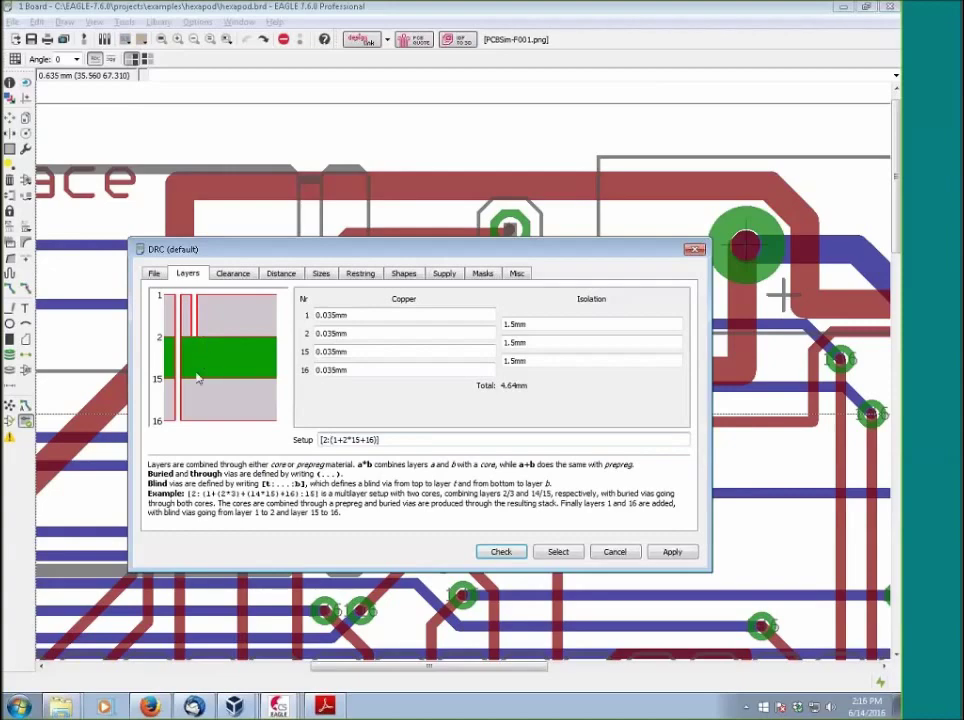
# Swap the depth prefix to 15, then delete it to go back to 2
pyautogui.click(322, 440)
pyautogui.press('Delete')
pyautogui.press('Delete')
pyautogui.write('15')
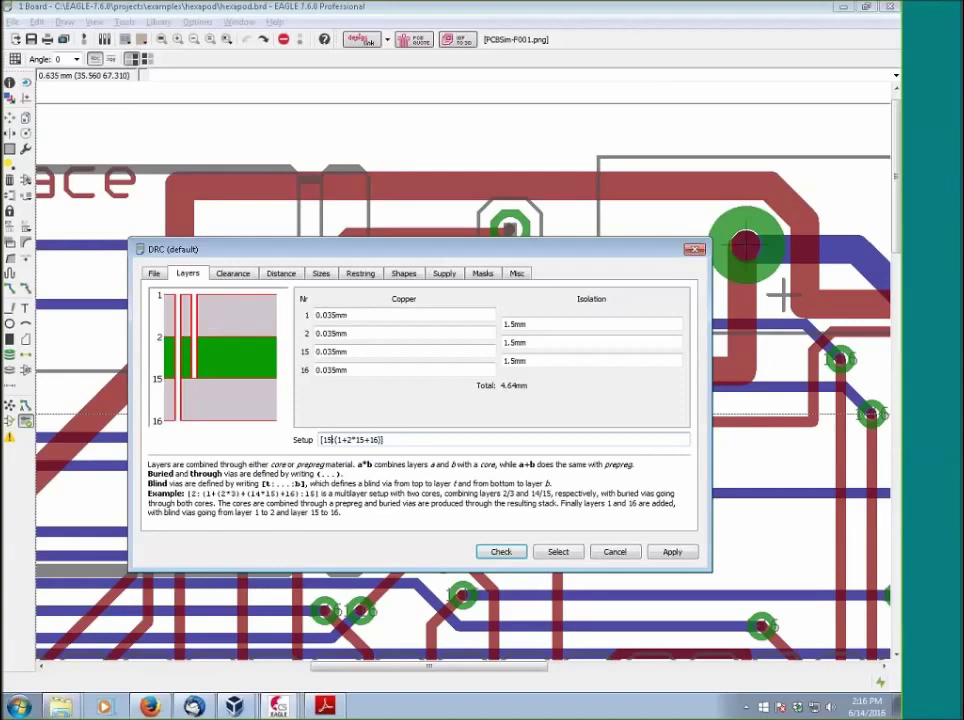
pyautogui.press('BackSpace')
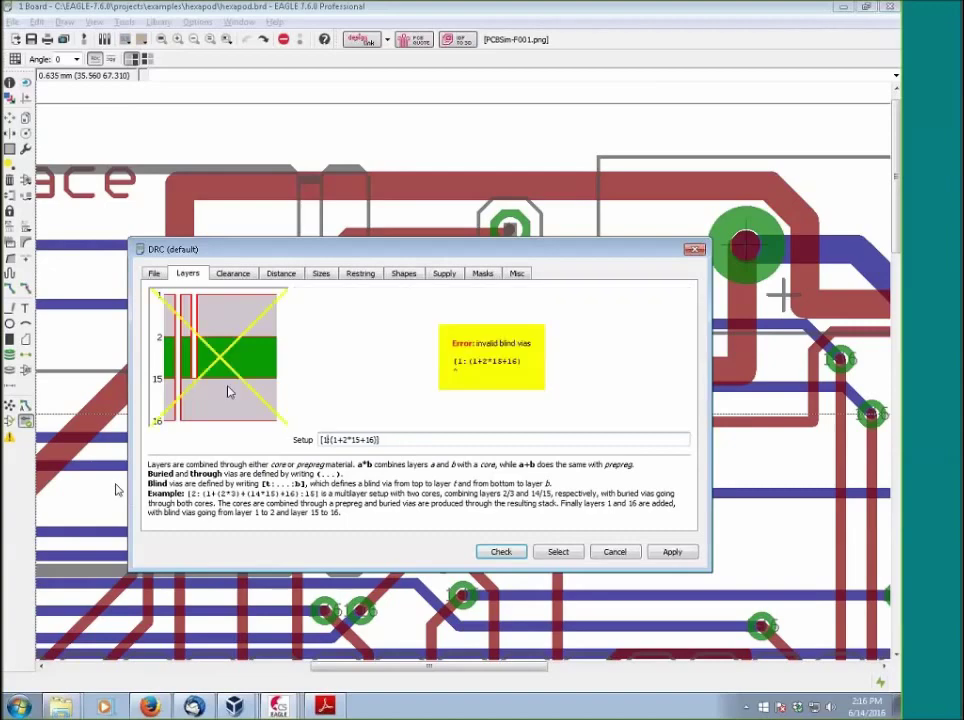
pyautogui.press('BackSpace')
# Re-enter depth 2: and try trailing depths :15, :2, then :15 at the setup's end
pyautogui.write('2:')
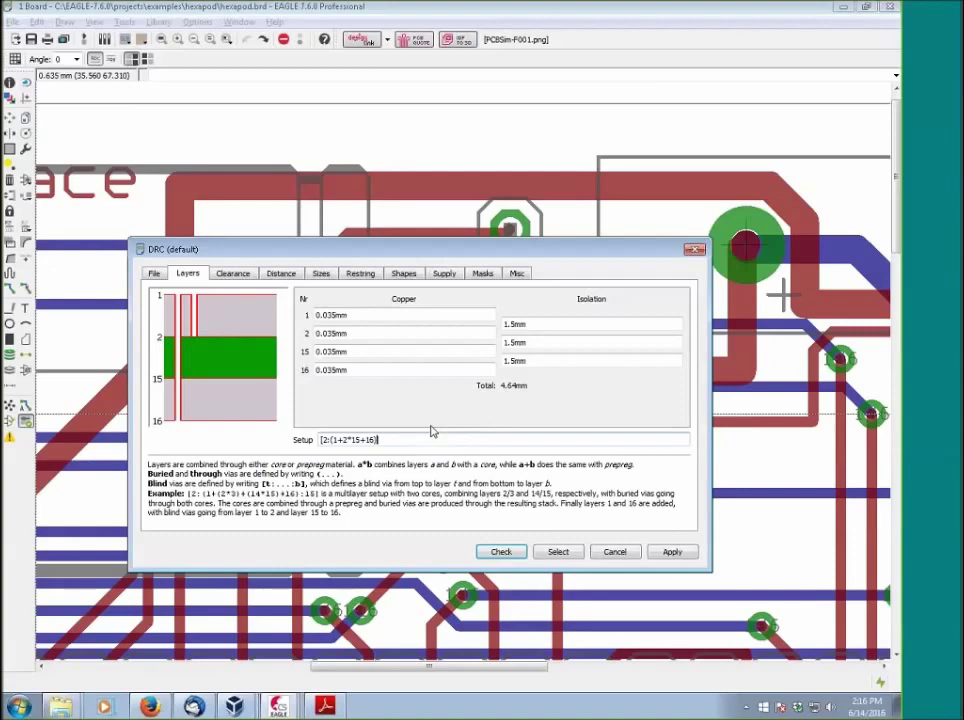
pyautogui.press('BackSpace')
pyautogui.write(':')
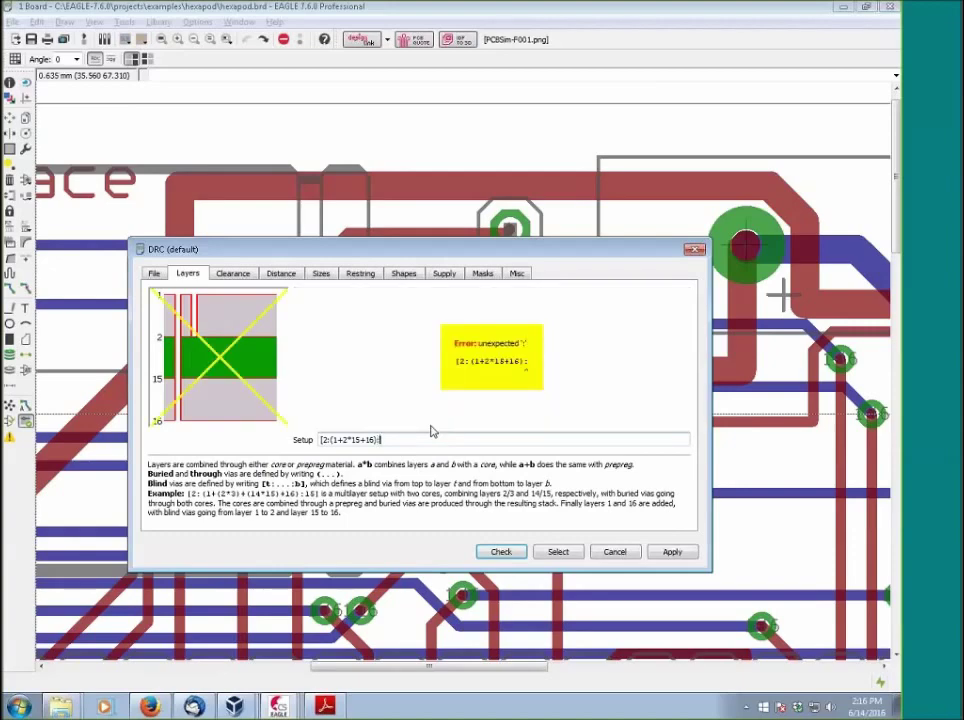
pyautogui.write('15')
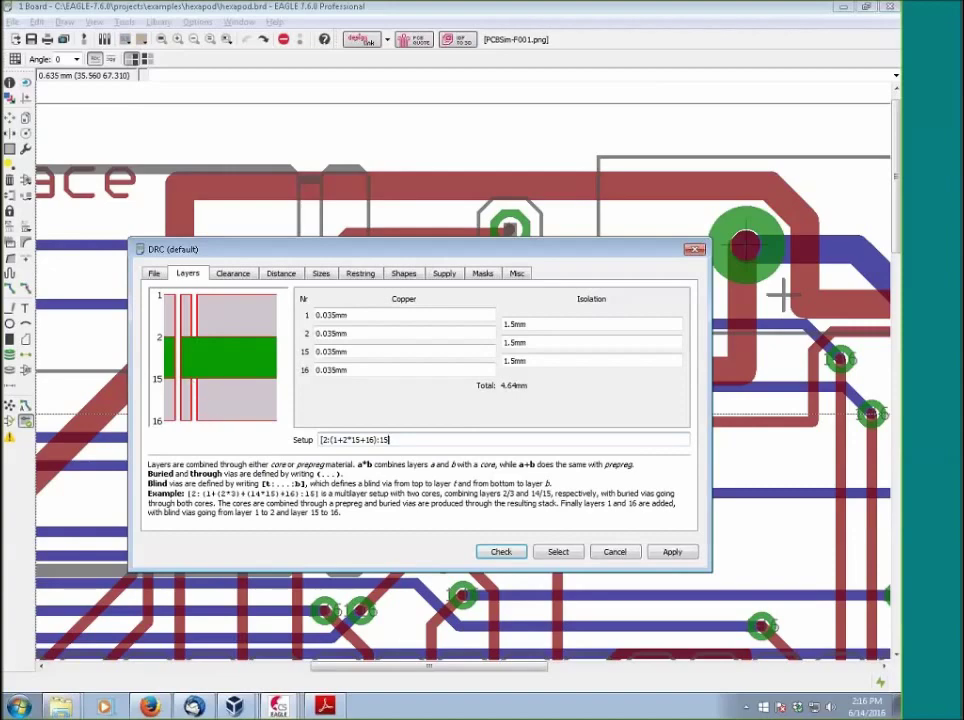
pyautogui.press('BackSpace')
pyautogui.press('BackSpace')
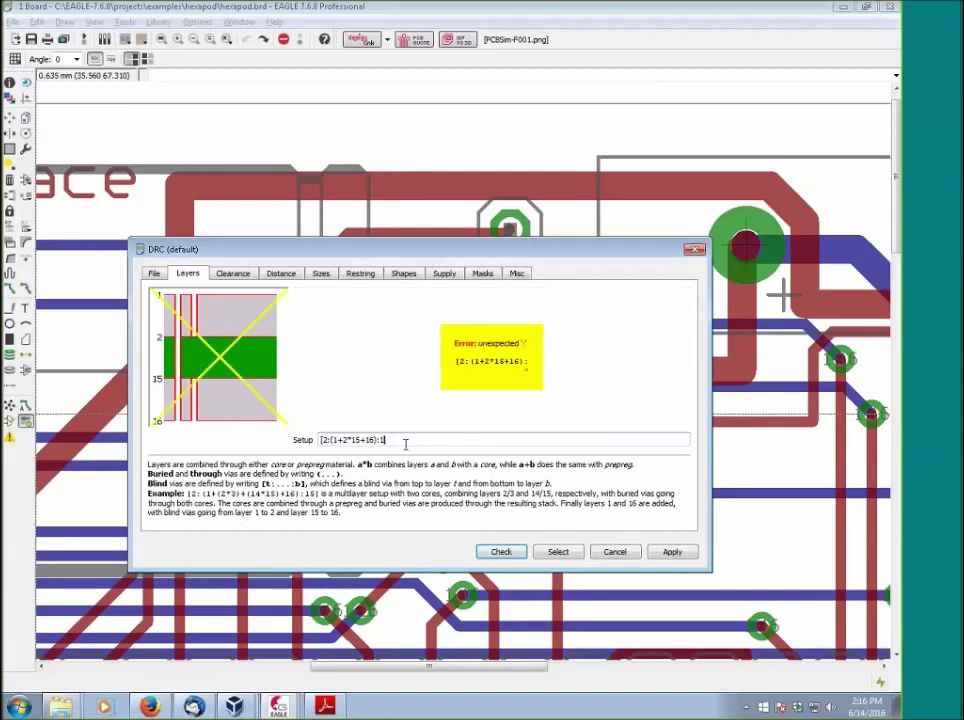
pyautogui.write('2')
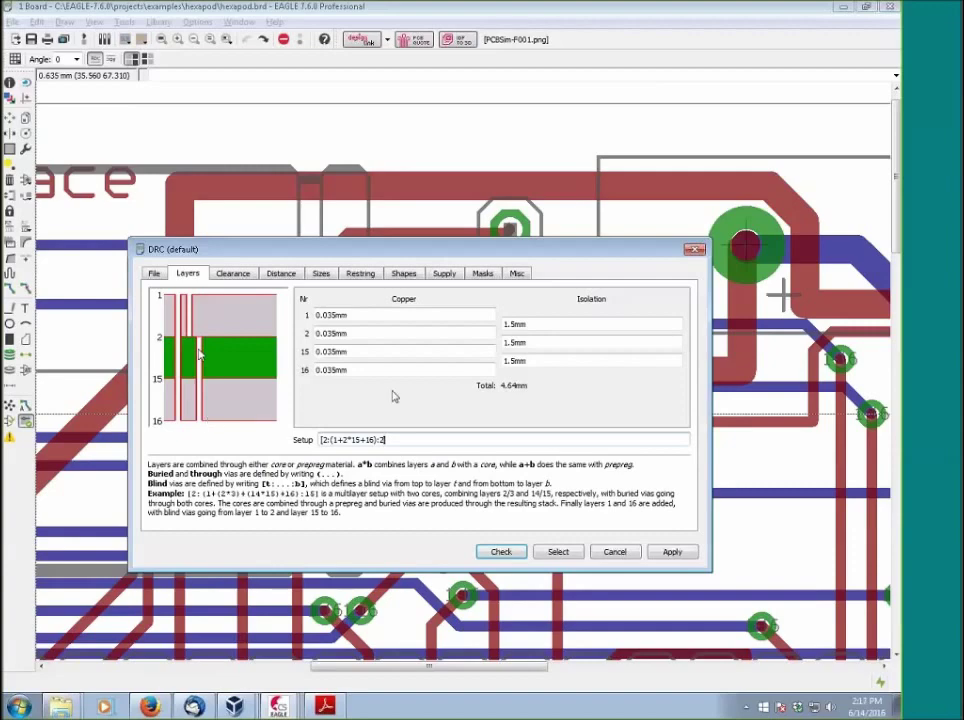
pyautogui.press('BackSpace')
pyautogui.write('15')
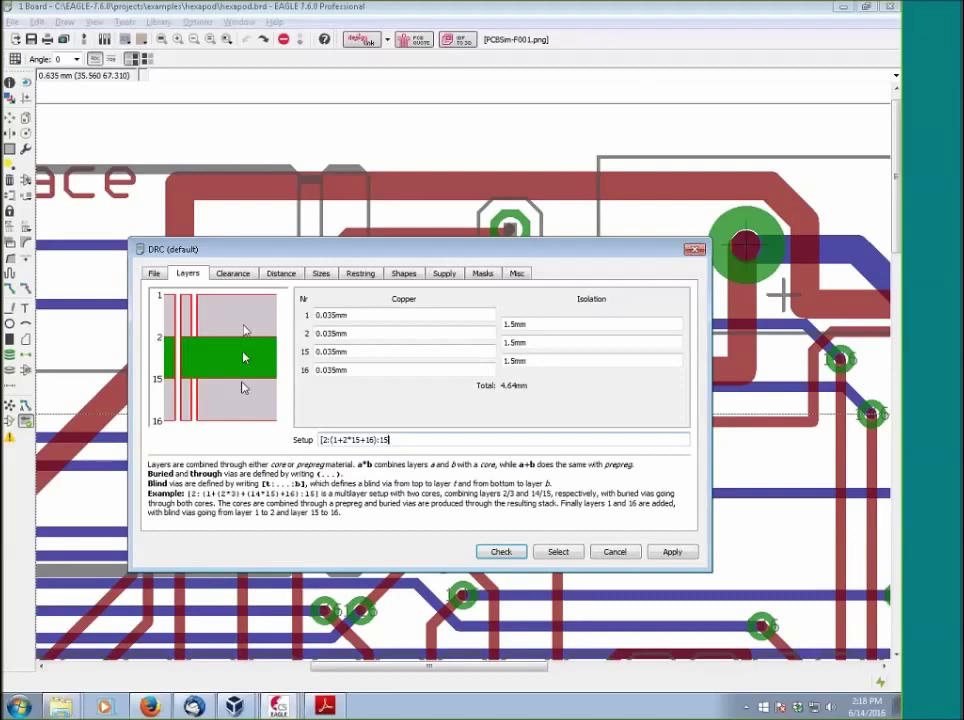
# Close the setup with ']', then remove the trailing bottom blind-via part
pyautogui.write(']')
pyautogui.press('BackSpace')
pyautogui.press('BackSpace')
pyautogui.press('BackSpace')
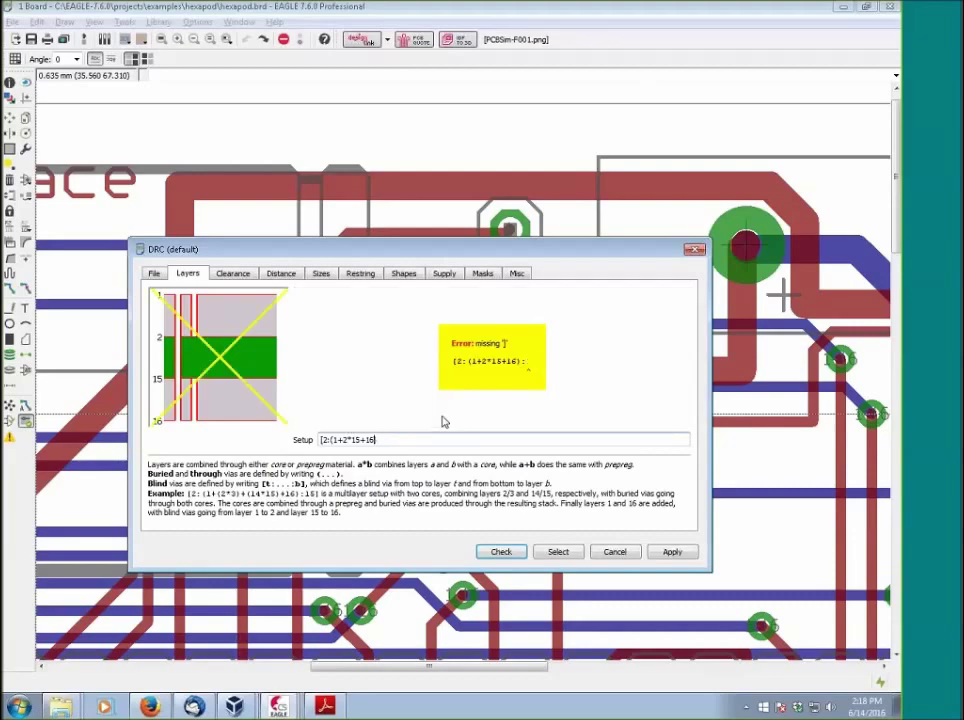
# Remove the blind-via bracket and depth, then insert (2*15) for buried vias between layers 2 and 15
pyautogui.write(')')
pyautogui.press('Home')
pyautogui.press('Delete')
pyautogui.press('Delete')
pyautogui.press('Delete')
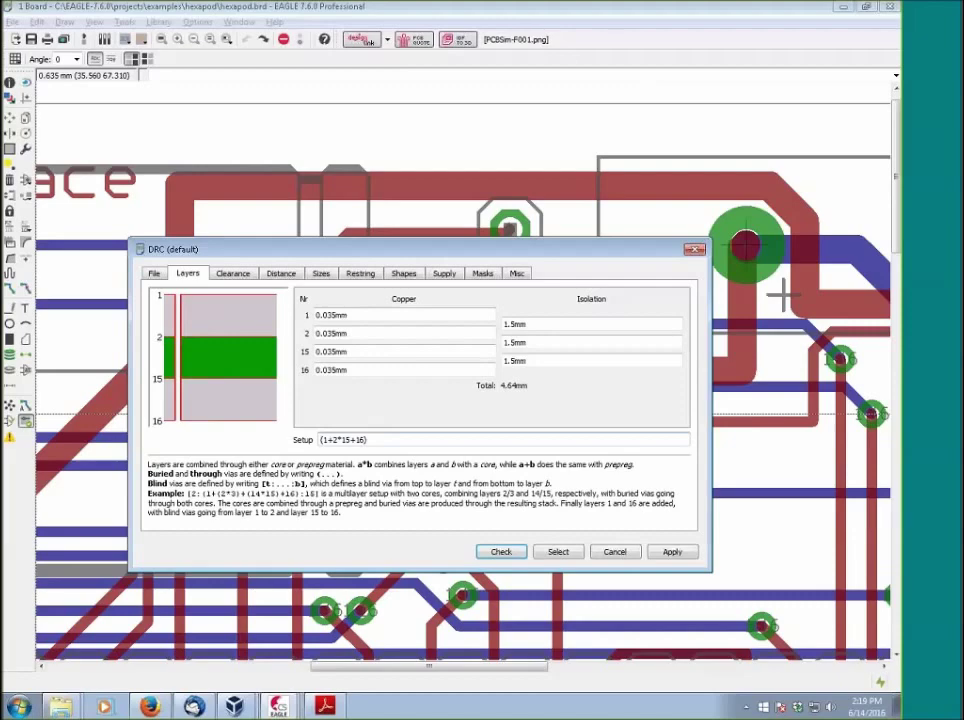
pyautogui.click(333, 439)
pyautogui.write('(2*15')
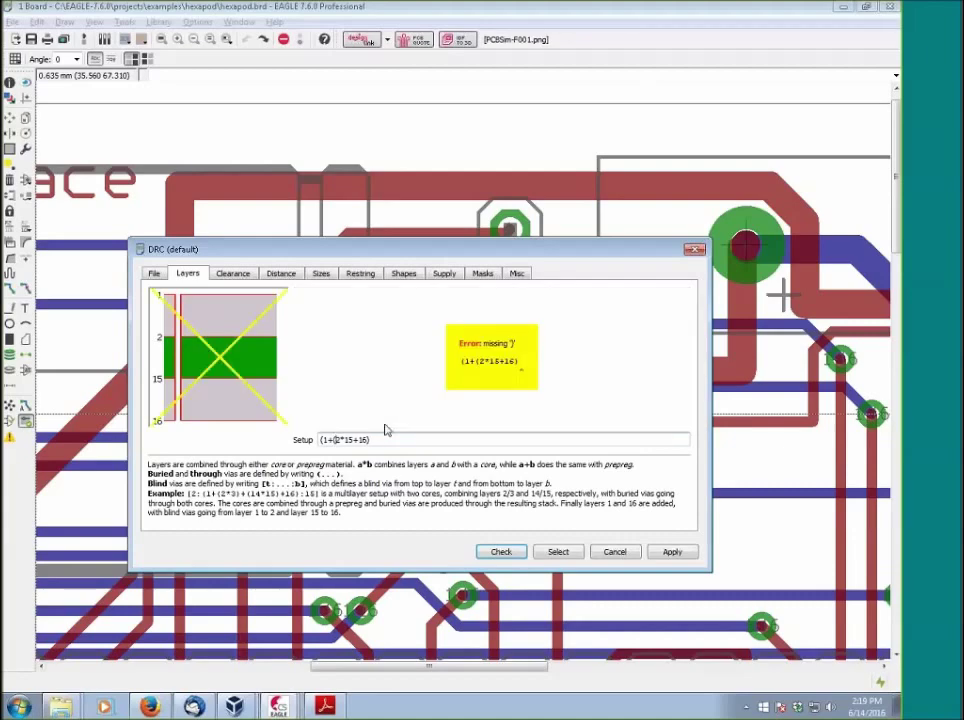
pyautogui.write(')')
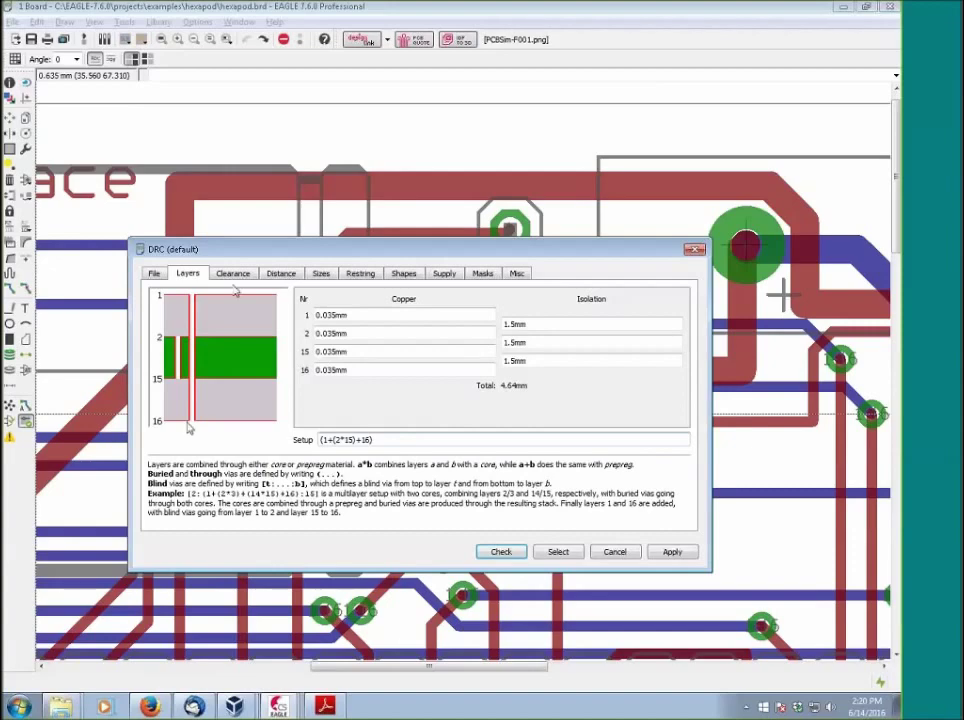
# Show the DRC Clearance rules, with every clearance at 8mil
pyautogui.click(595, 20)
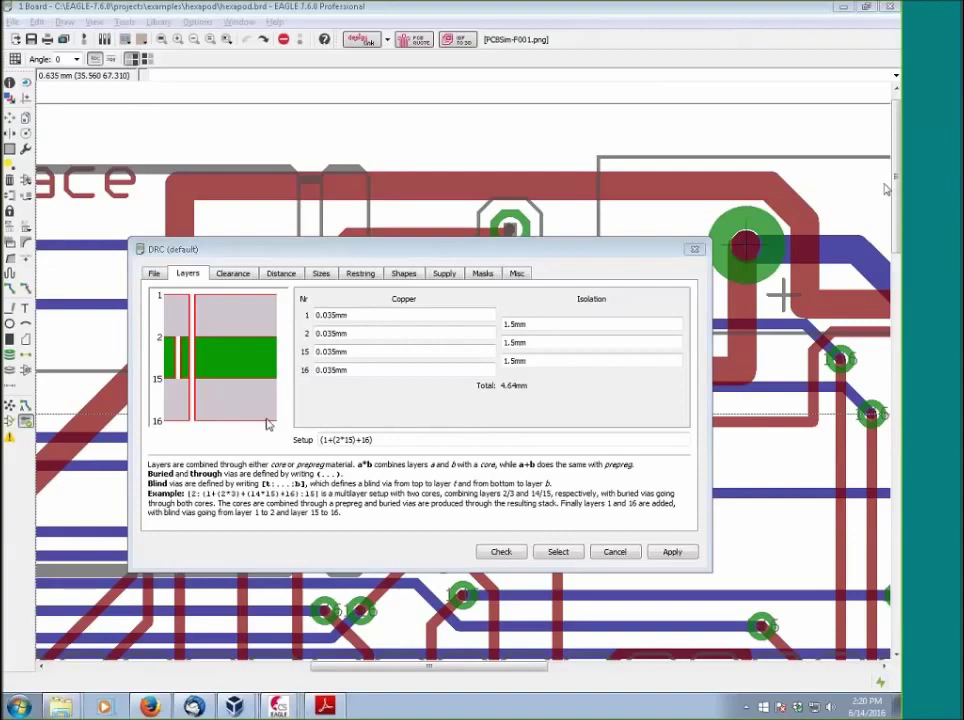
pyautogui.click(233, 273)
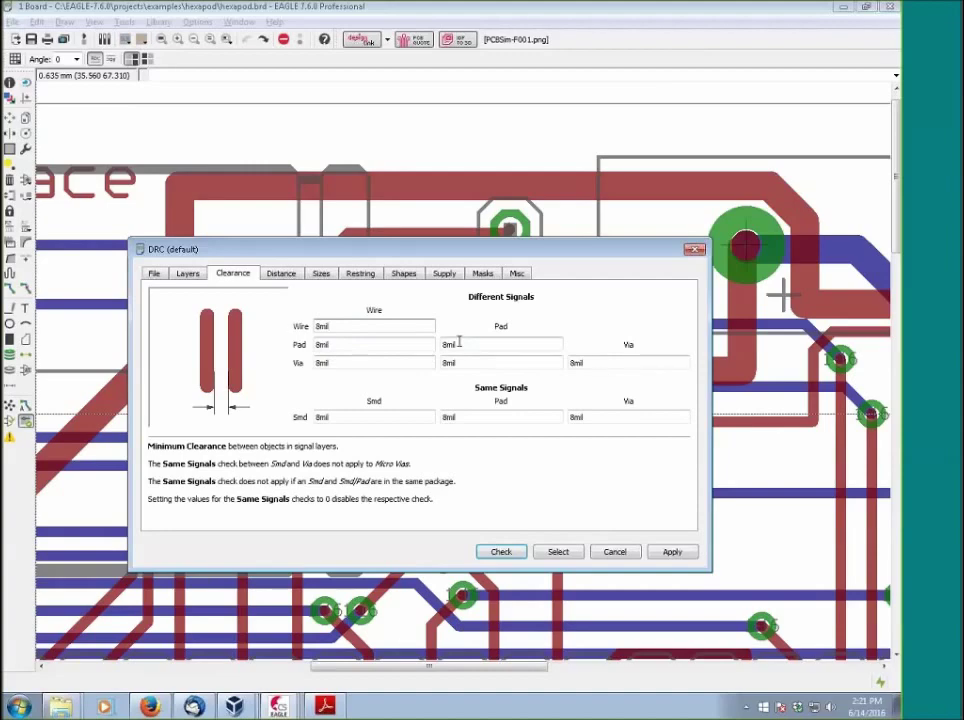
pyautogui.click(370, 343)
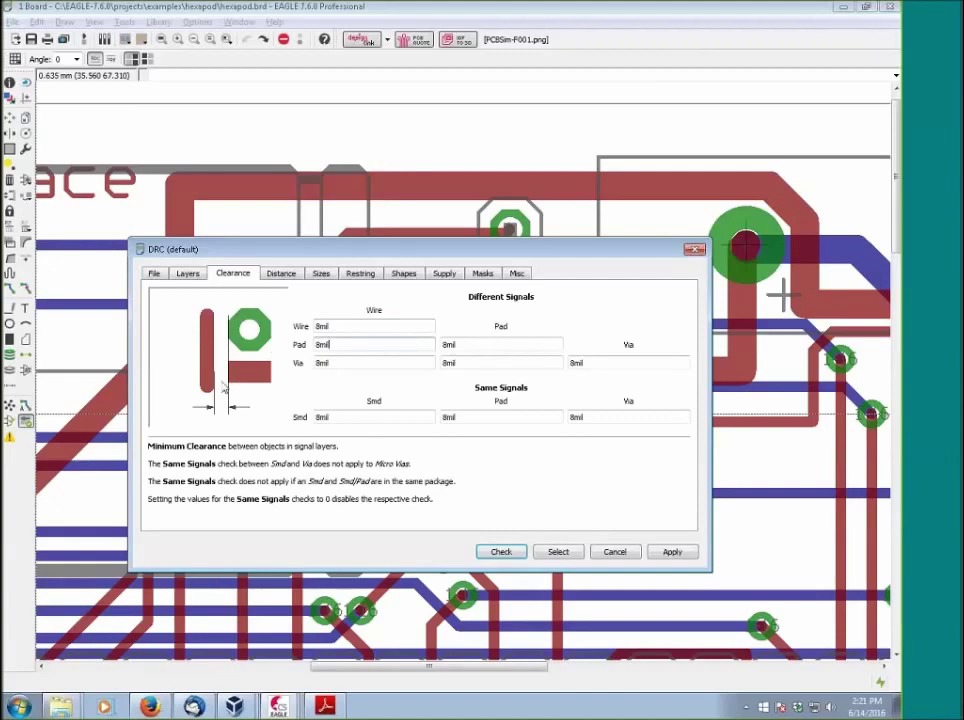
pyautogui.click(364, 363)
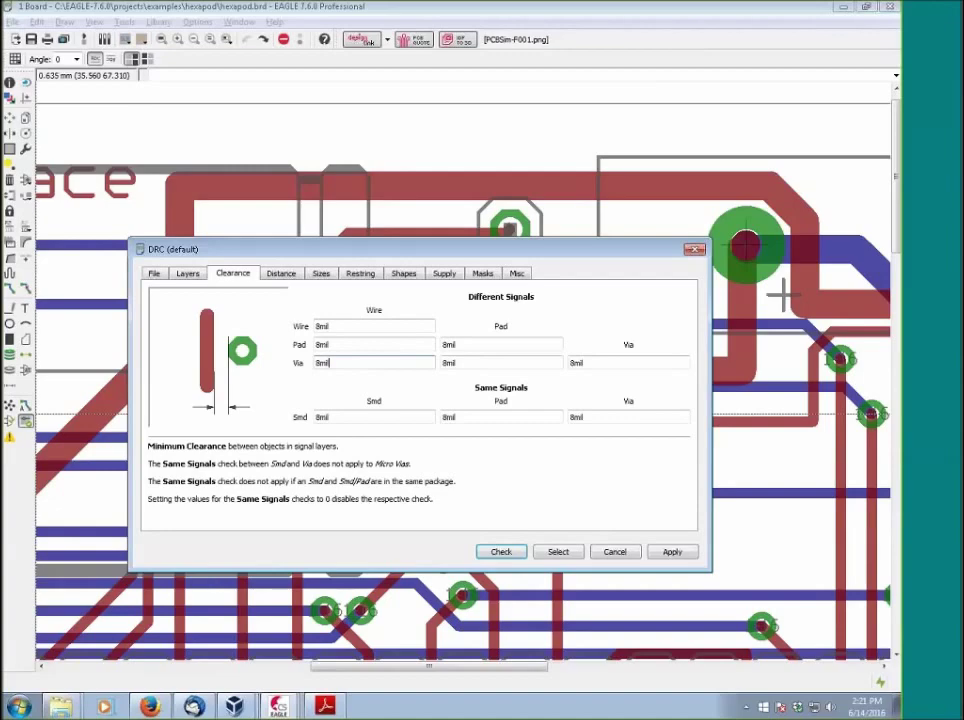
pyautogui.click(490, 345)
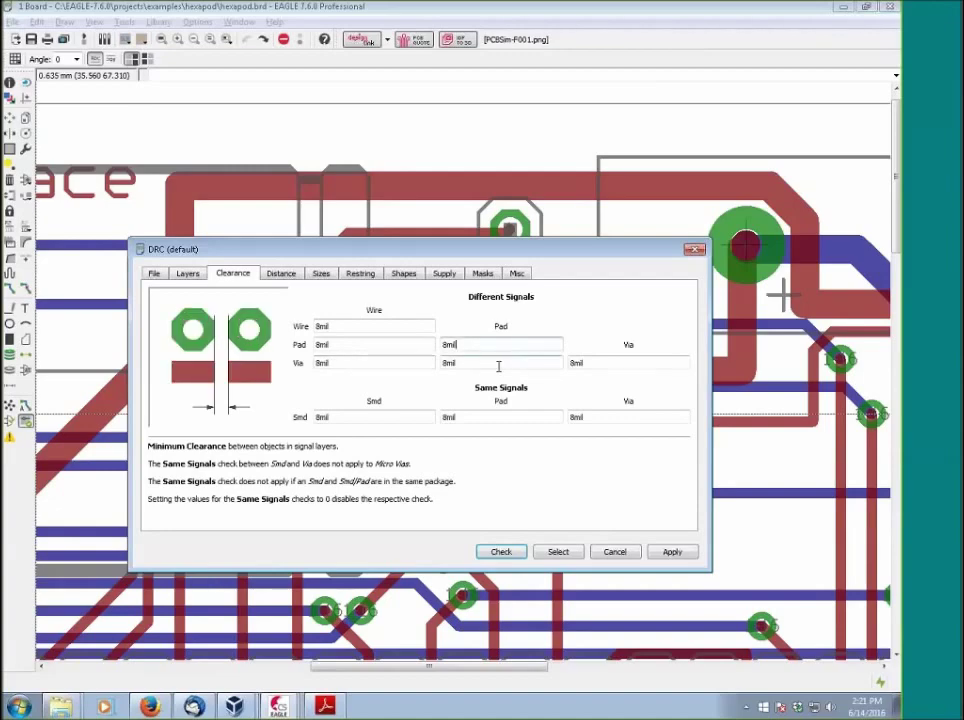
pyautogui.click(498, 365)
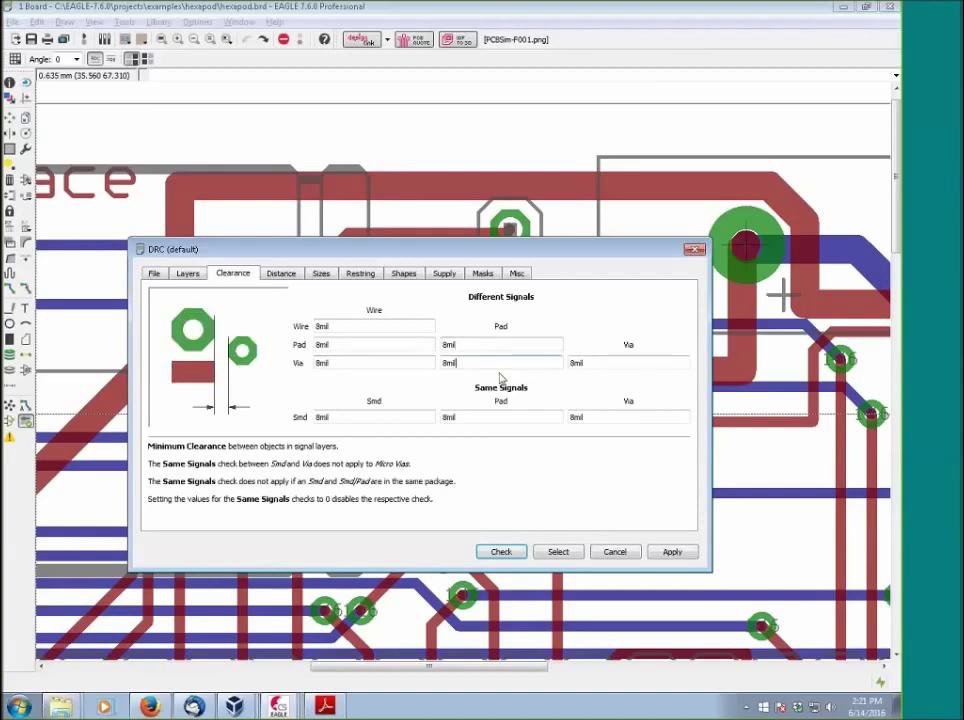
pyautogui.click(592, 363)
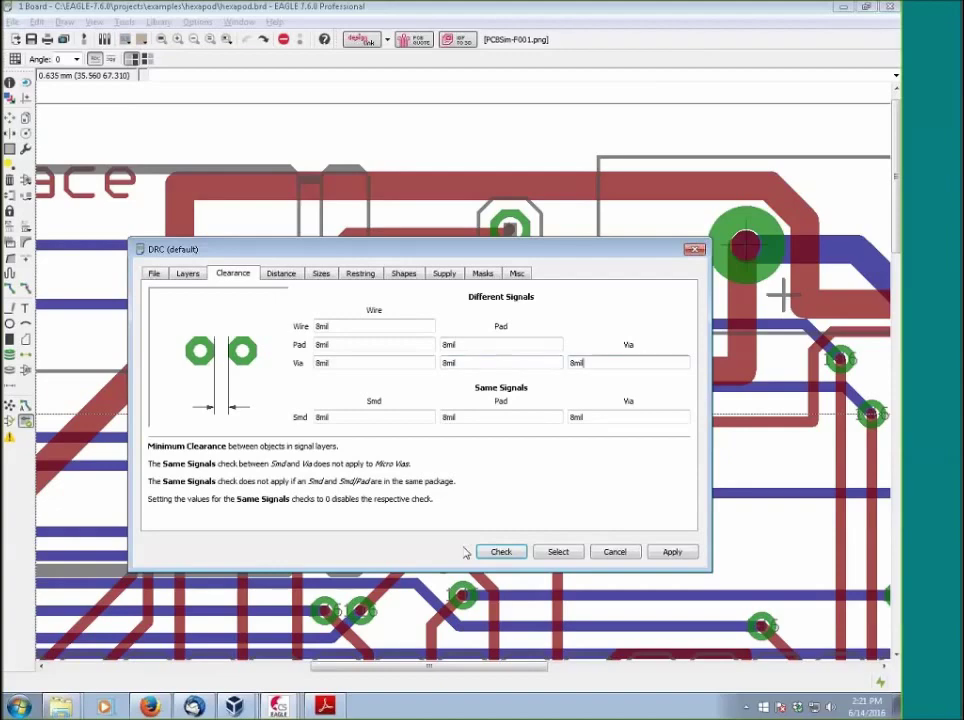
pyautogui.click(352, 416)
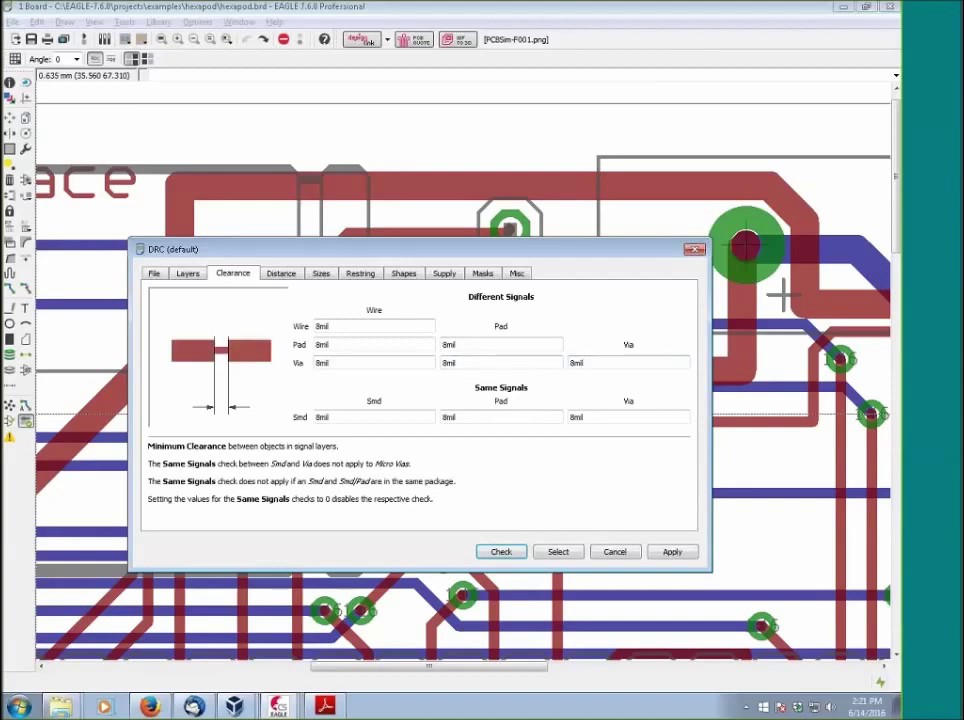
pyautogui.click(478, 419)
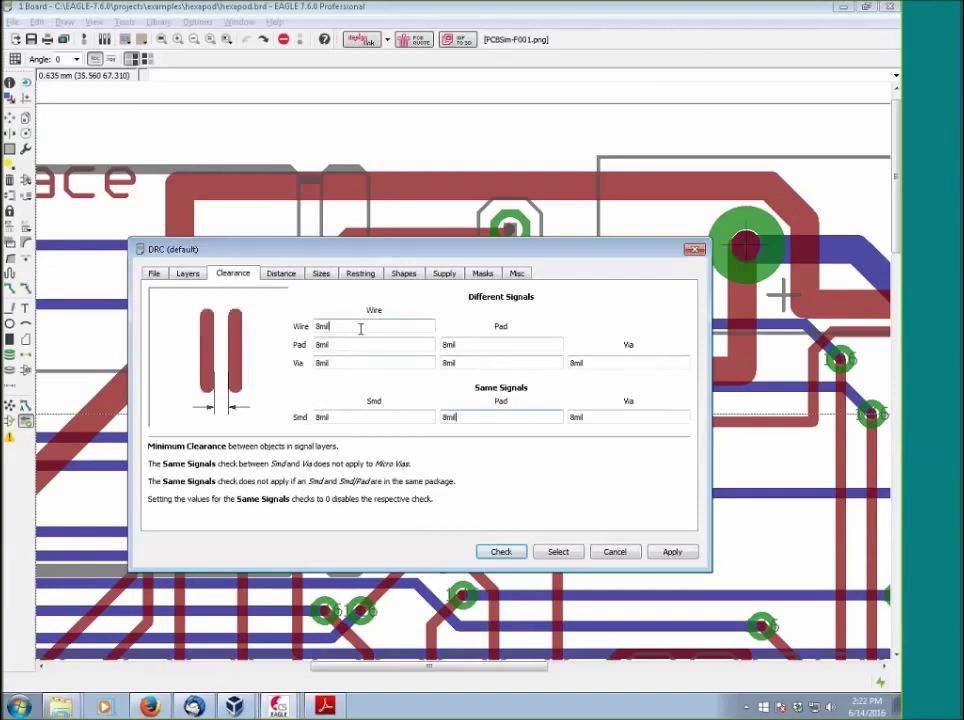
pyautogui.click(411, 364)
pyautogui.press('Tab')
pyautogui.press('Tab')
pyautogui.press('Tab')
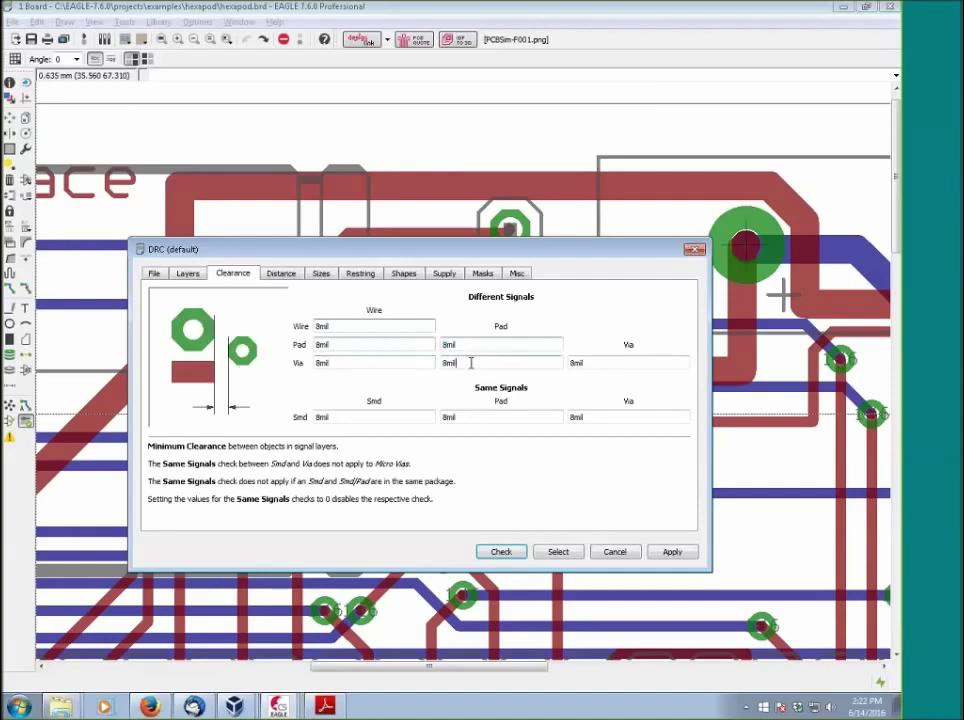
pyautogui.click(404, 327)
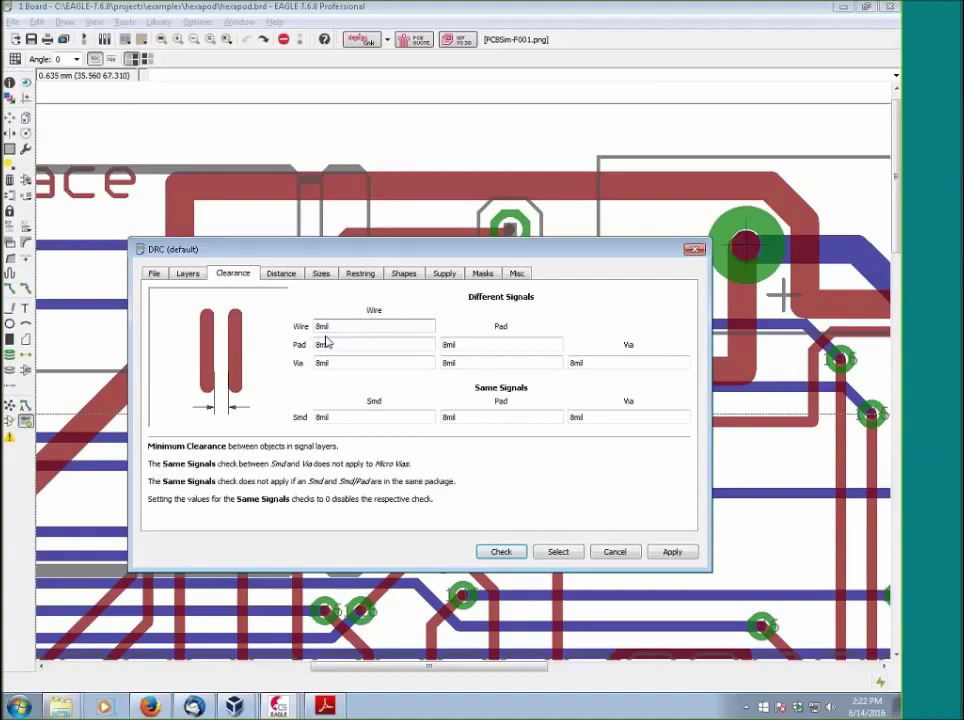
pyautogui.click(407, 419)
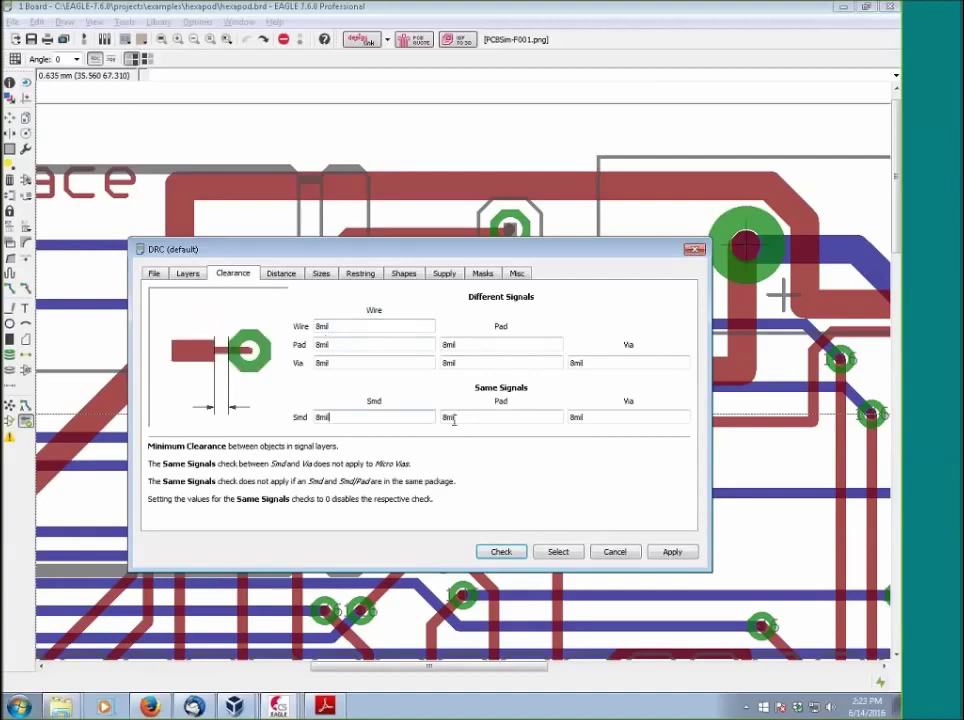
pyautogui.click(370, 327)
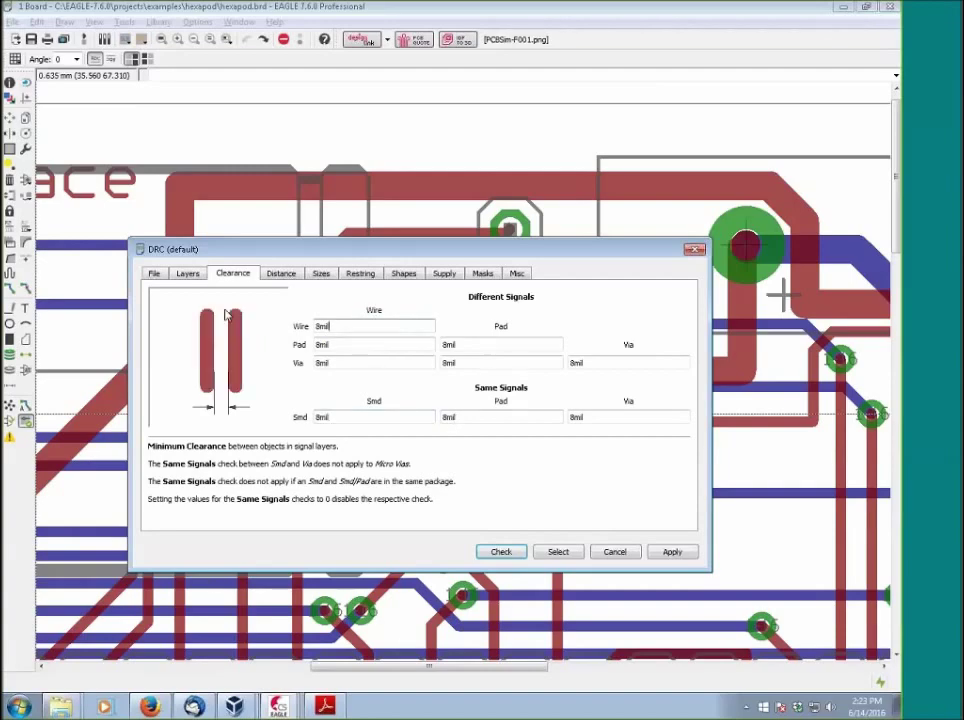
pyautogui.click(186, 274)
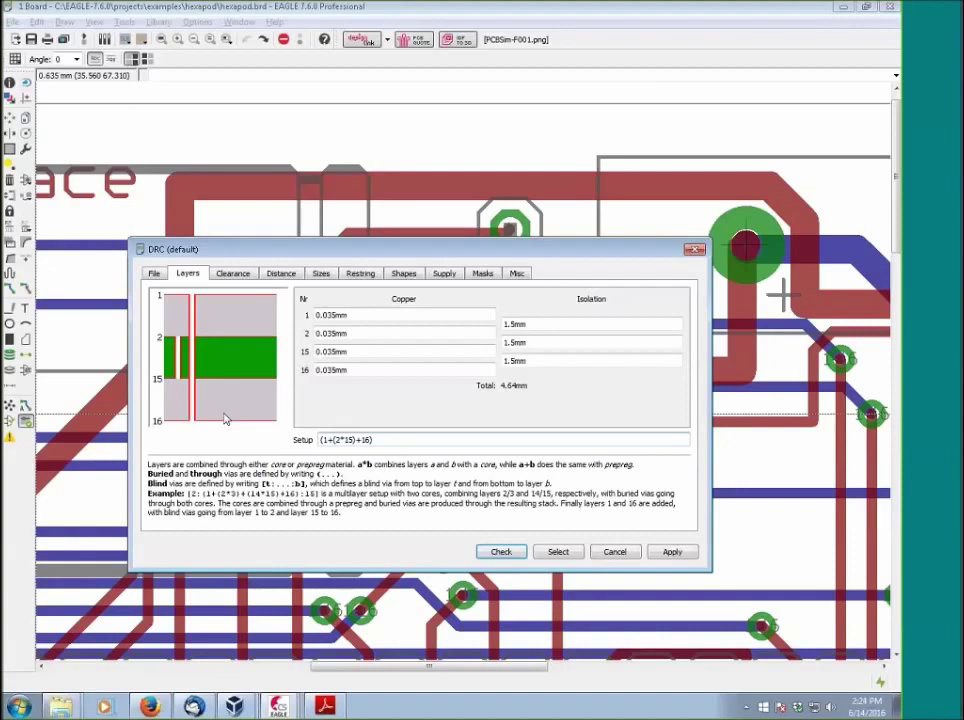
pyautogui.click(238, 275)
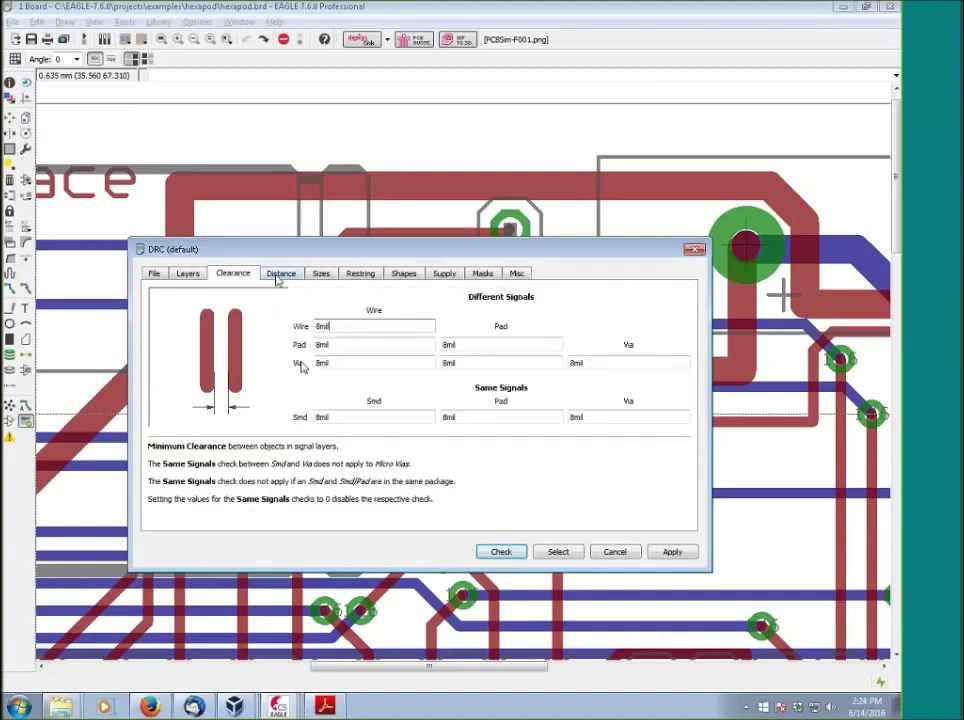
pyautogui.click(280, 275)
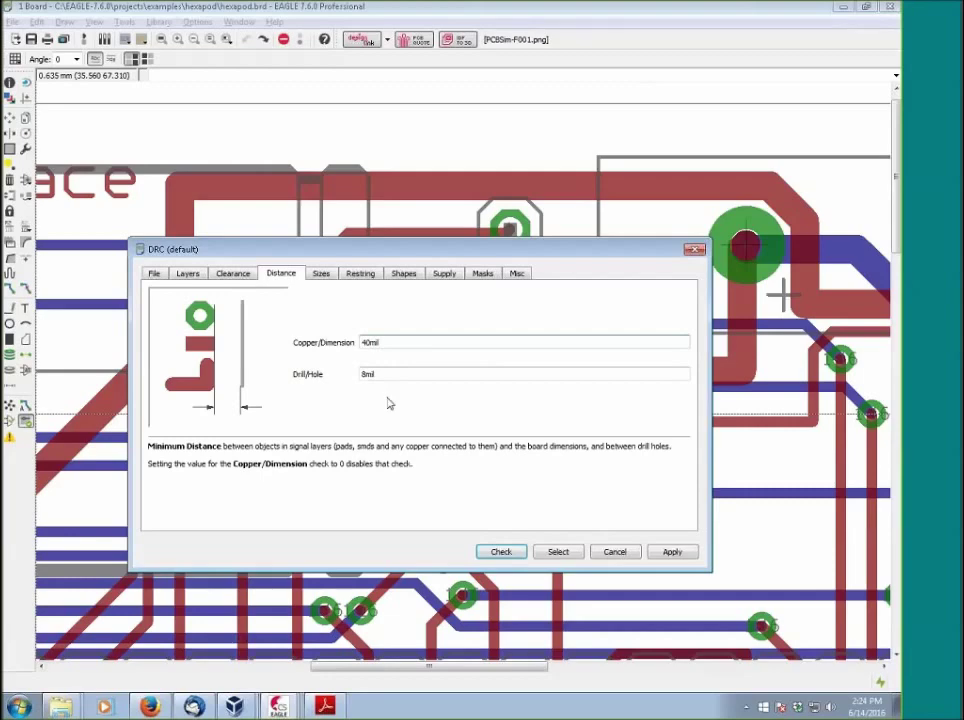
# Check the Drill/Hole distance value, then switch to the Sizes rules
pyautogui.click(390, 374)
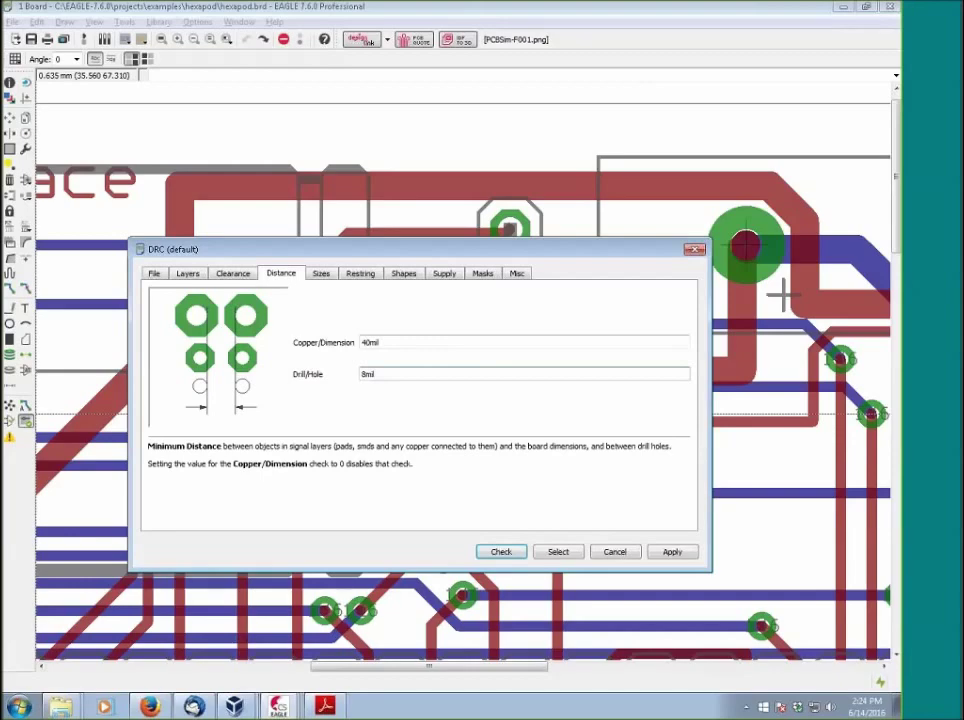
pyautogui.click(320, 273)
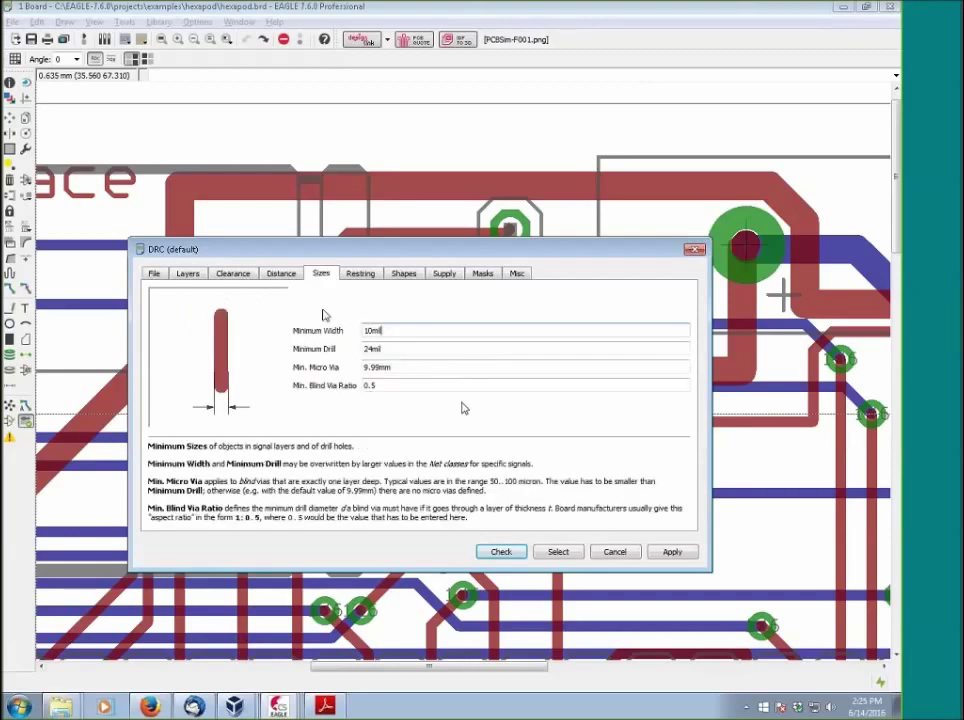
# Review the 10mil minimum width, 9.99mm minimum micro via and 24mil minimum drill values
pyautogui.click(386, 330)
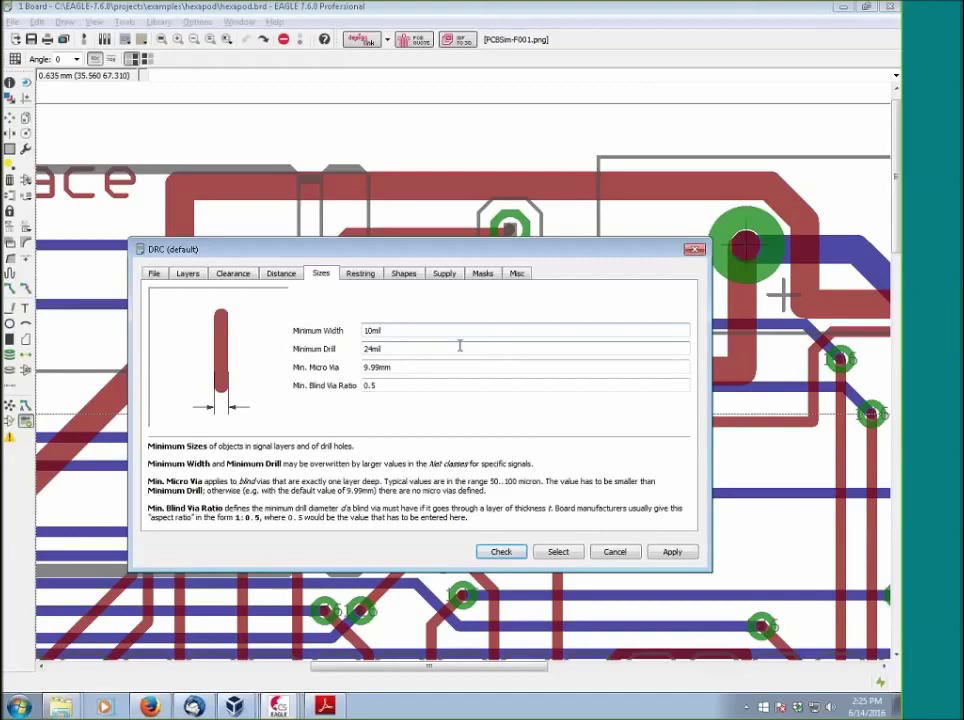
pyautogui.click(392, 330)
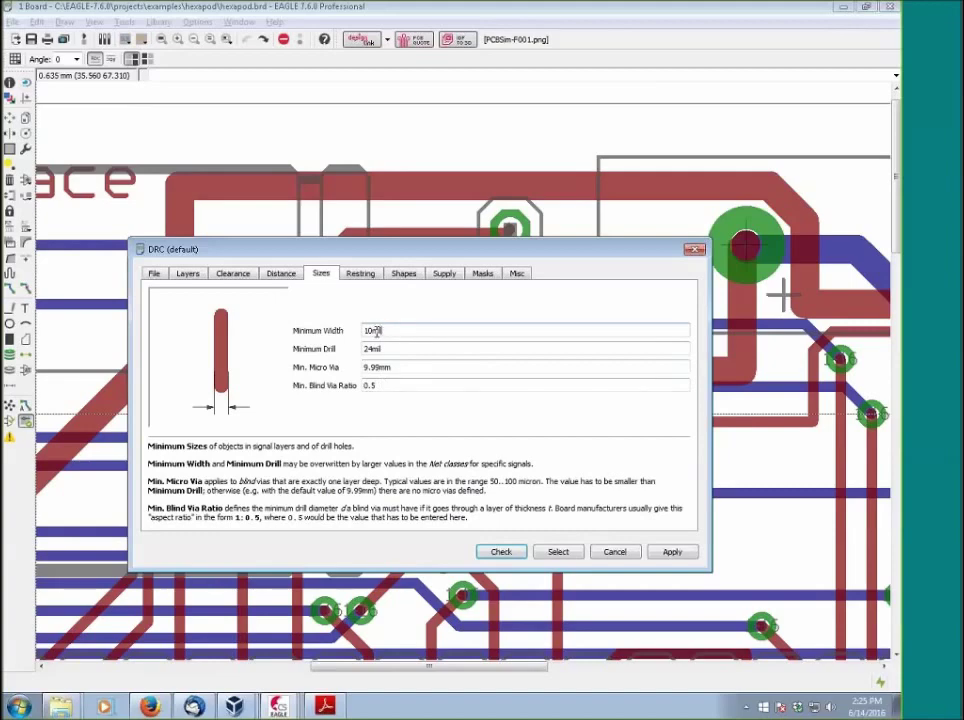
pyautogui.click(395, 367)
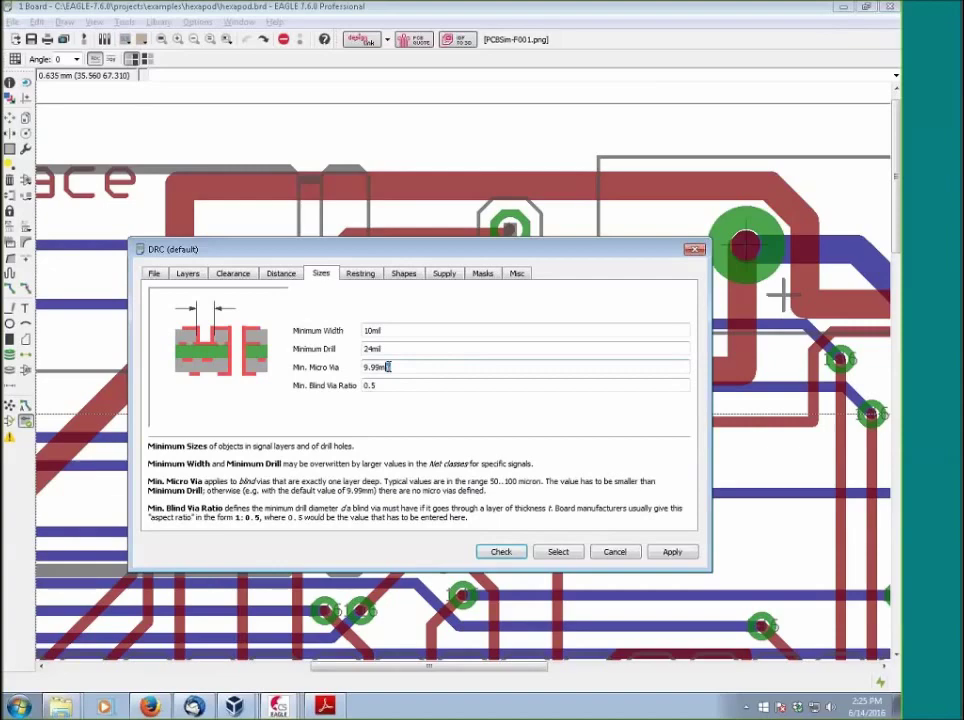
pyautogui.click(390, 330)
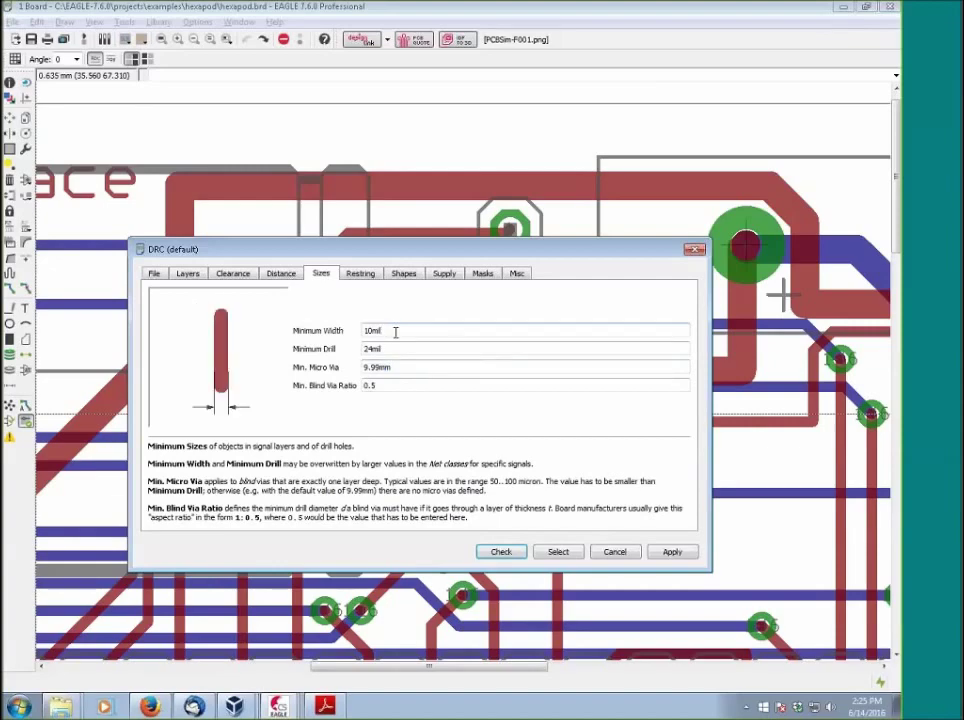
pyautogui.moveTo(395, 331); pyautogui.dragTo(373, 332)
pyautogui.click(444, 350)
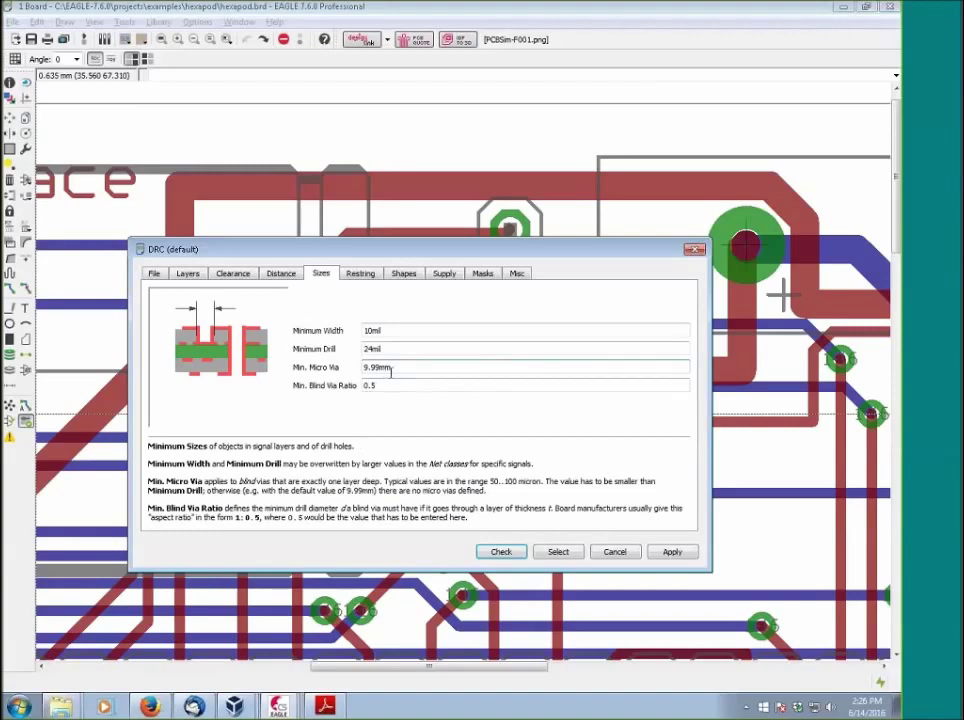
pyautogui.click(392, 368)
pyautogui.moveTo(391, 367); pyautogui.dragTo(346, 344)
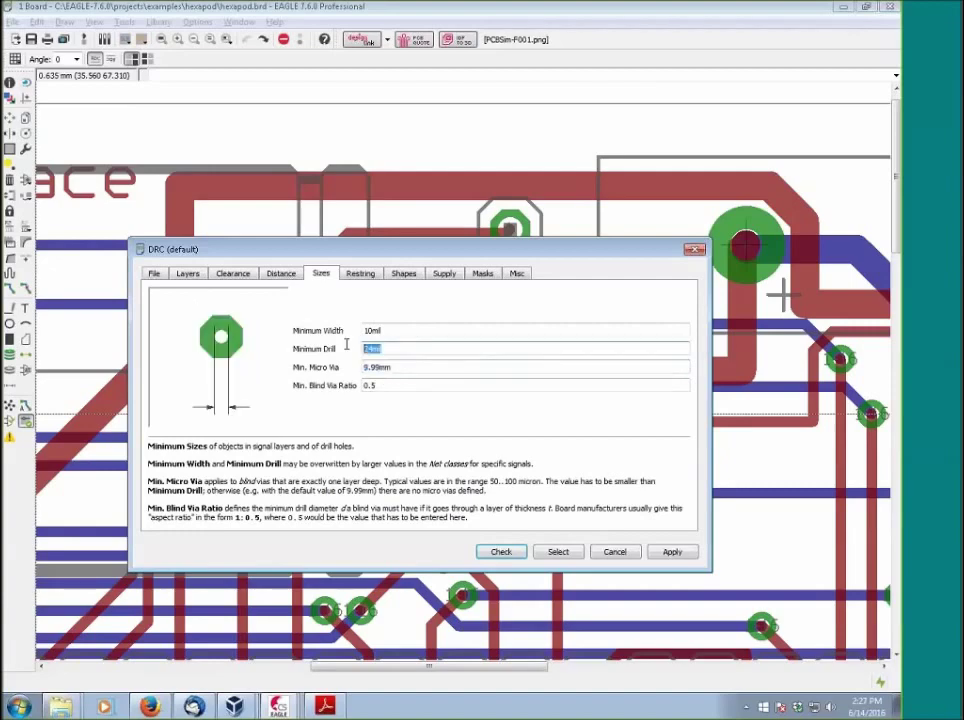
pyautogui.moveTo(403, 366); pyautogui.dragTo(359, 369)
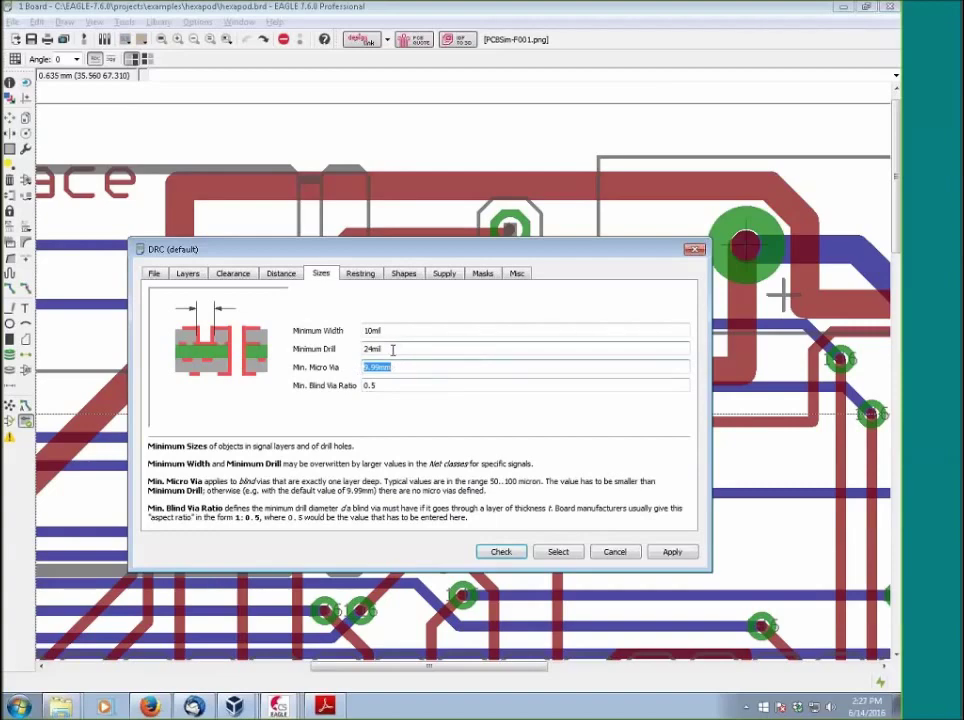
pyautogui.click(391, 349)
pyautogui.moveTo(391, 349); pyautogui.dragTo(357, 360)
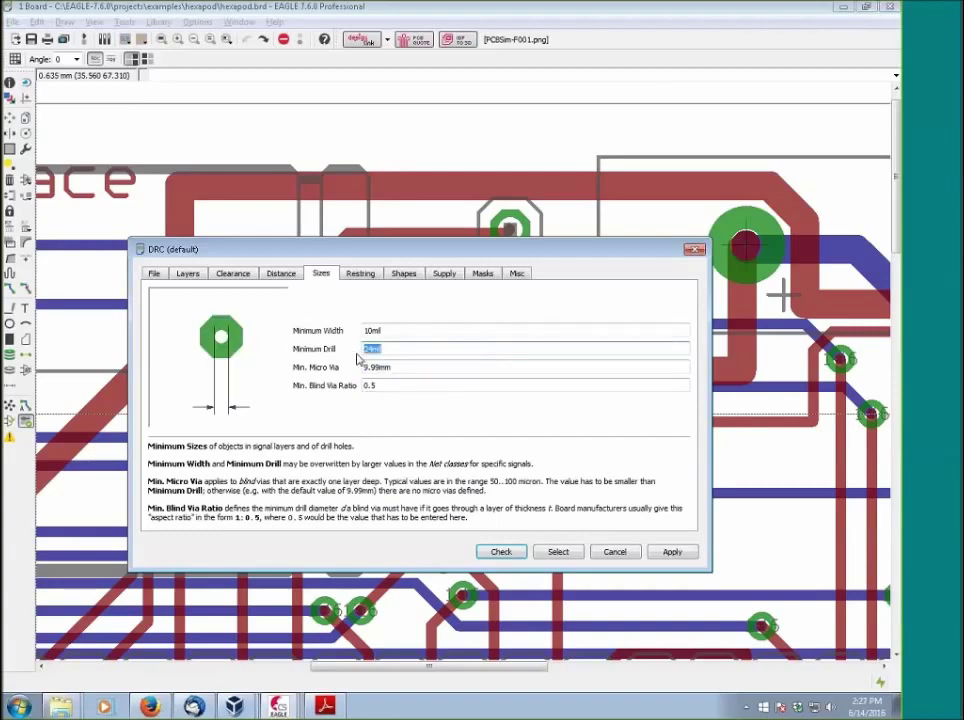
pyautogui.moveTo(451, 364); pyautogui.dragTo(355, 368)
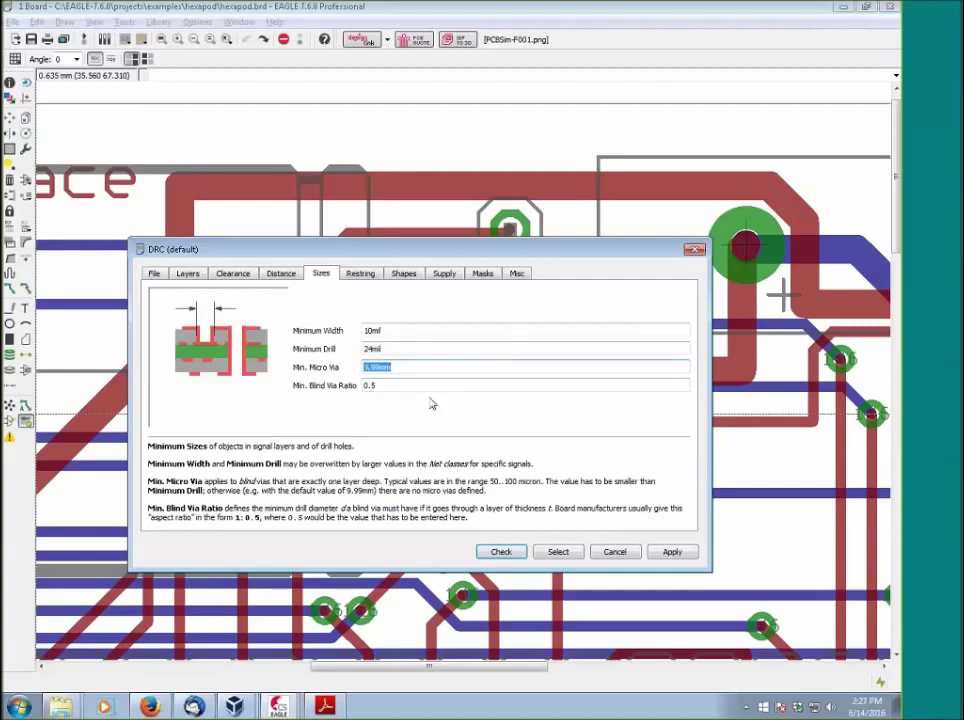
pyautogui.click(386, 386)
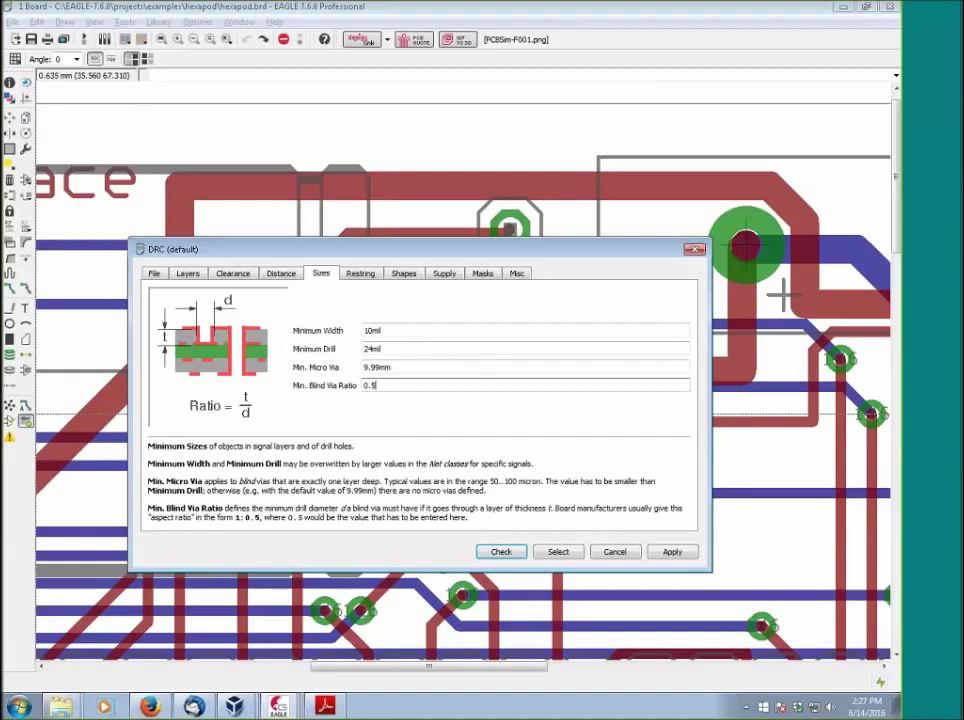
pyautogui.doubleClick(375, 388)
pyautogui.click(188, 273)
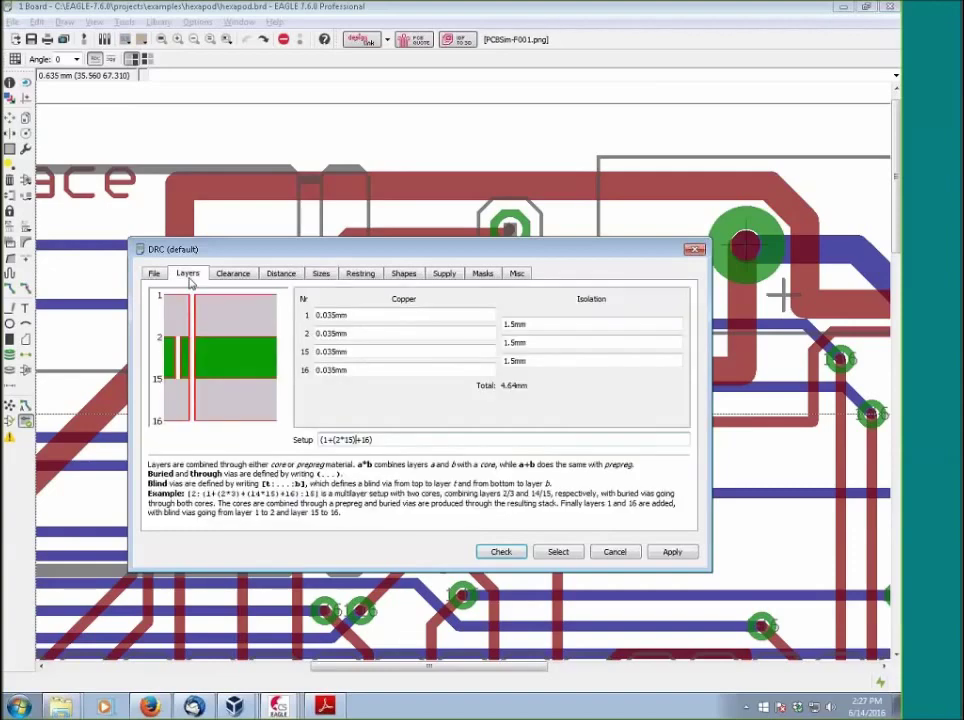
pyautogui.click(376, 315)
pyautogui.click(522, 325)
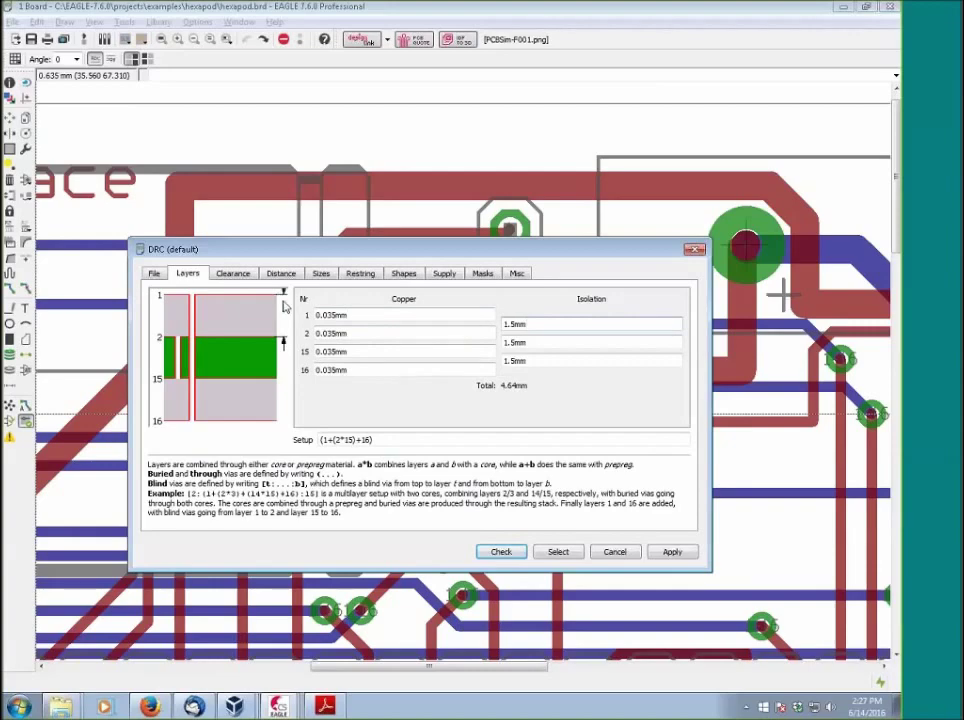
pyautogui.click(321, 274)
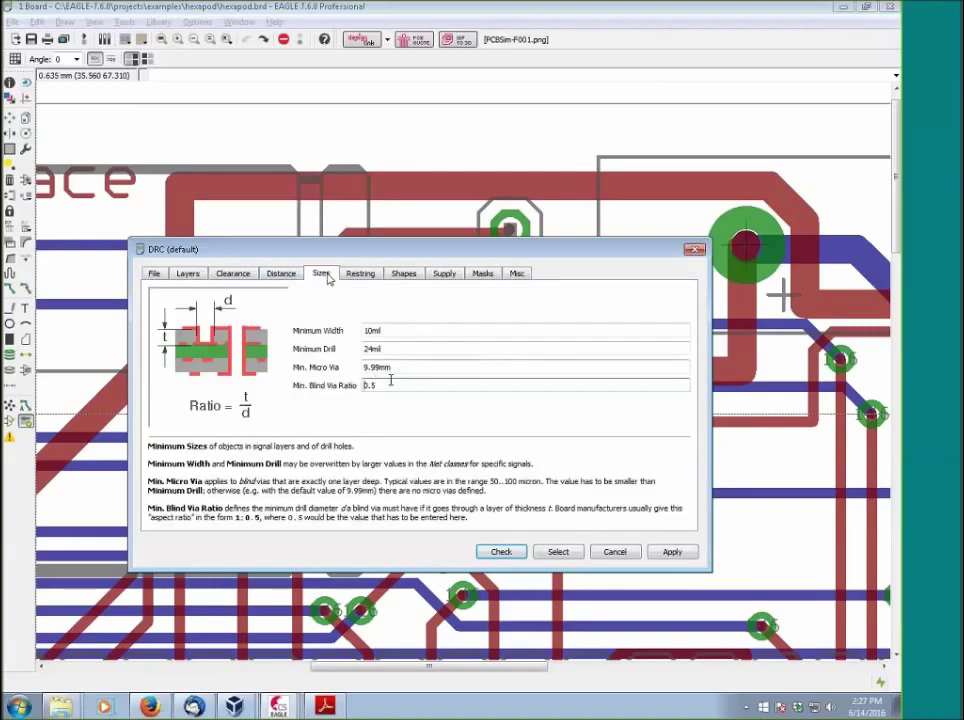
pyautogui.click(403, 367)
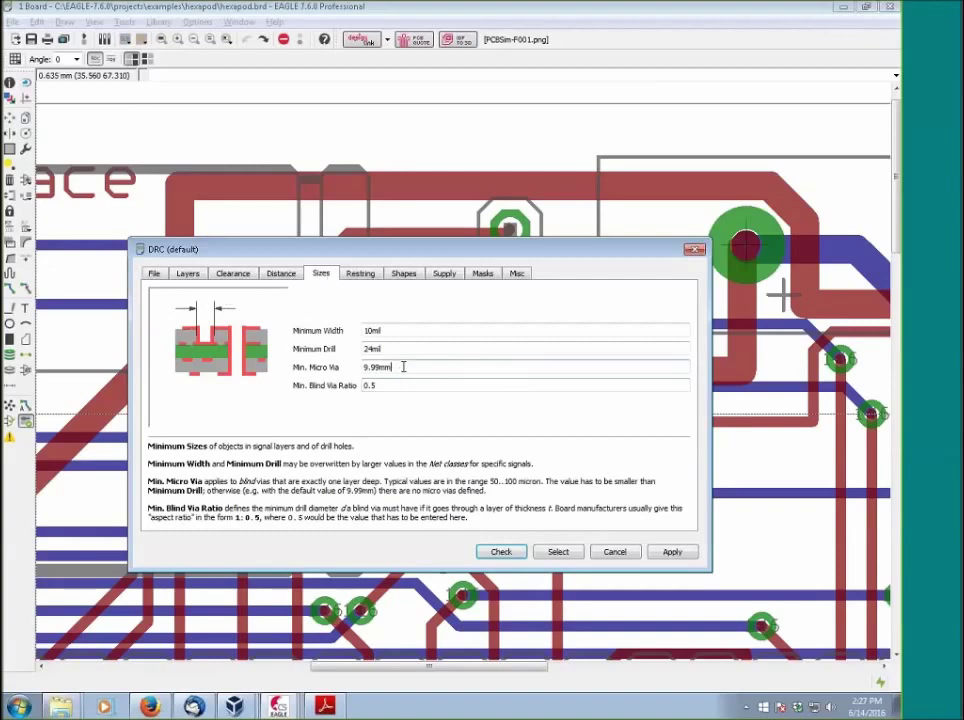
pyautogui.moveTo(403, 367); pyautogui.dragTo(347, 345)
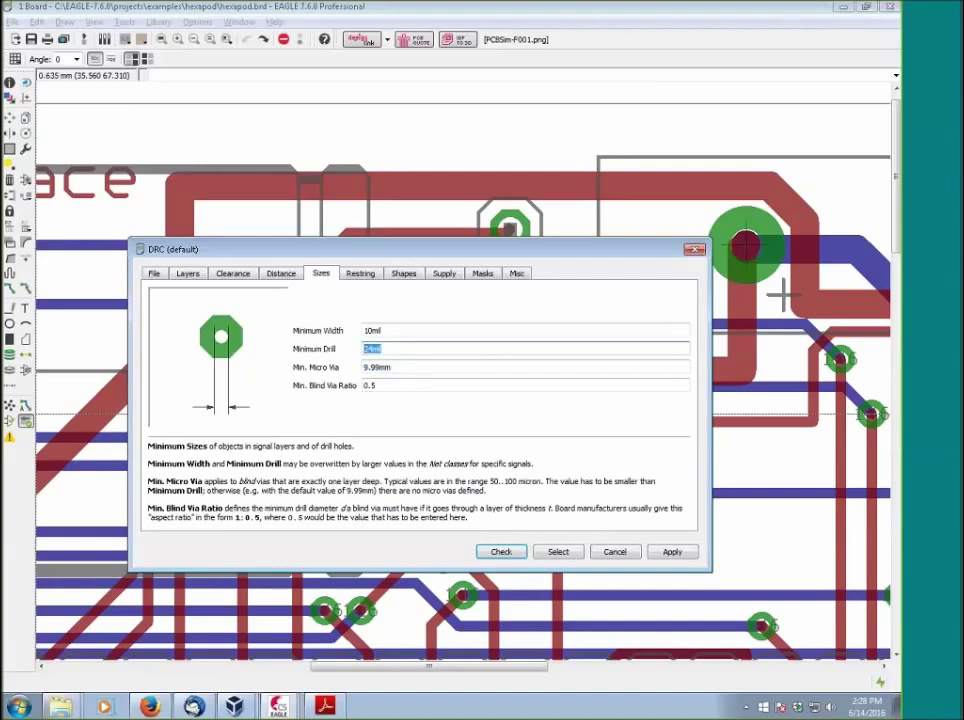
pyautogui.click(364, 278)
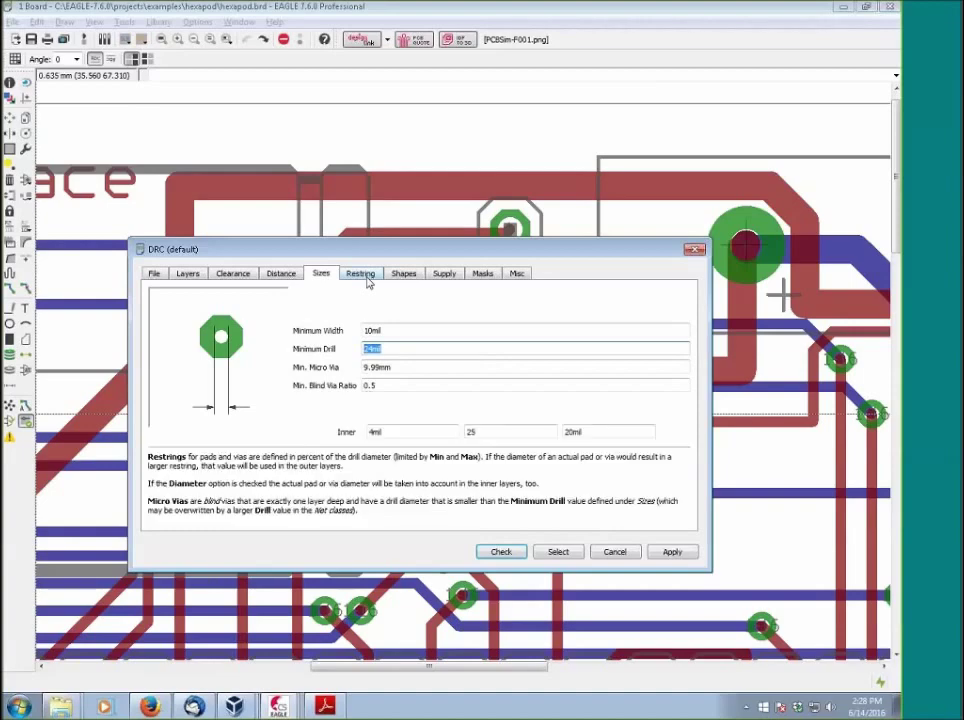
# Review the Restring minimums: pads and vias 10mil, 25%, 20mil max; micro vias 4mil
pyautogui.click(362, 275)
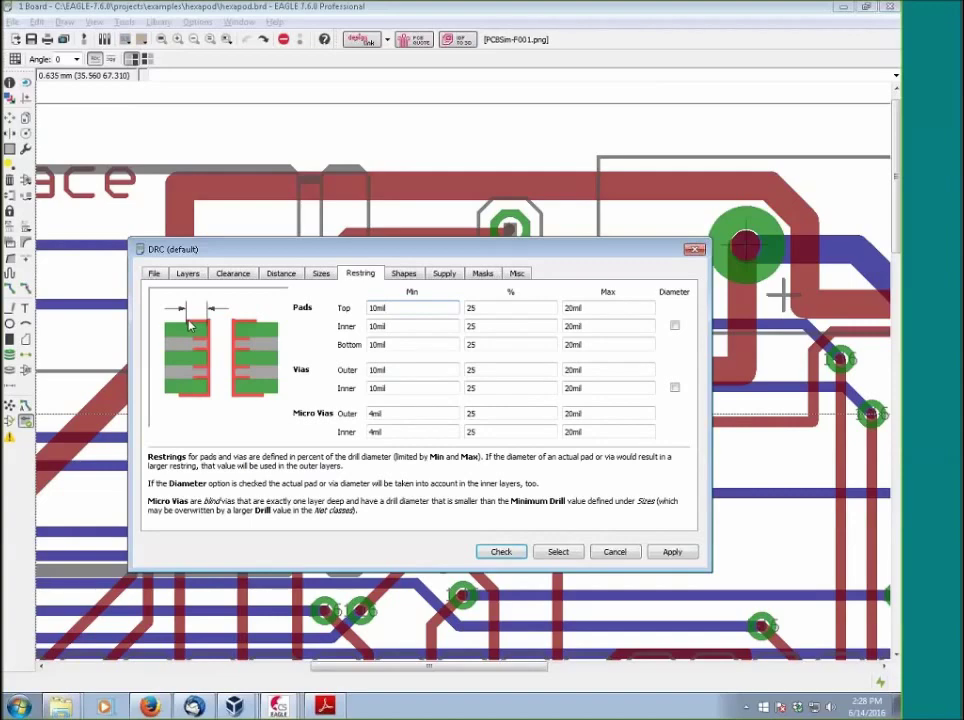
pyautogui.click(376, 325)
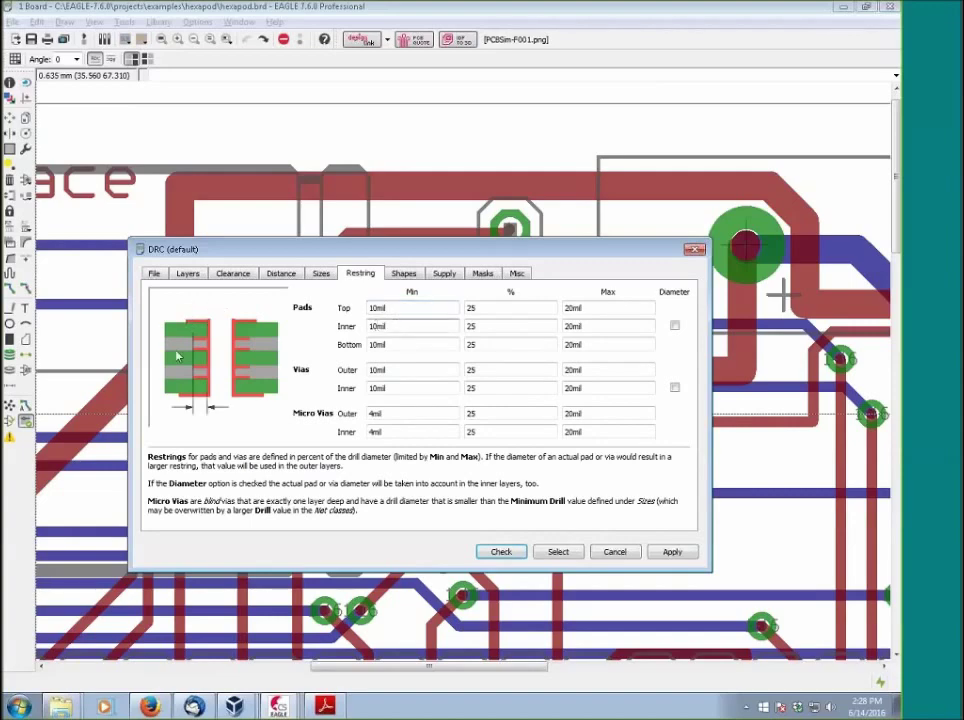
pyautogui.click(396, 344)
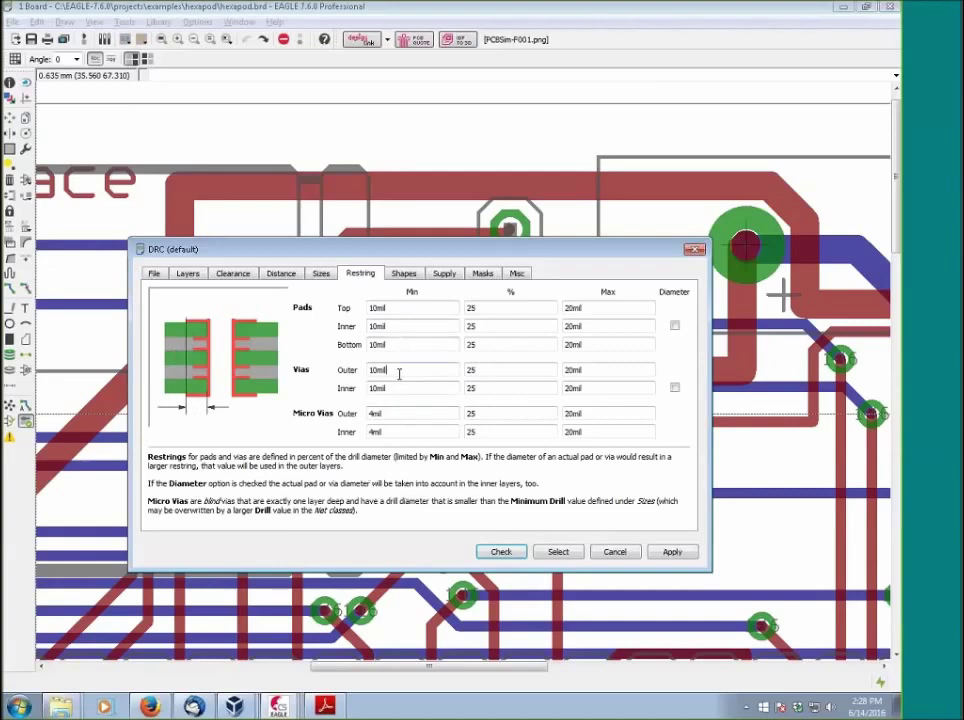
pyautogui.click(396, 389)
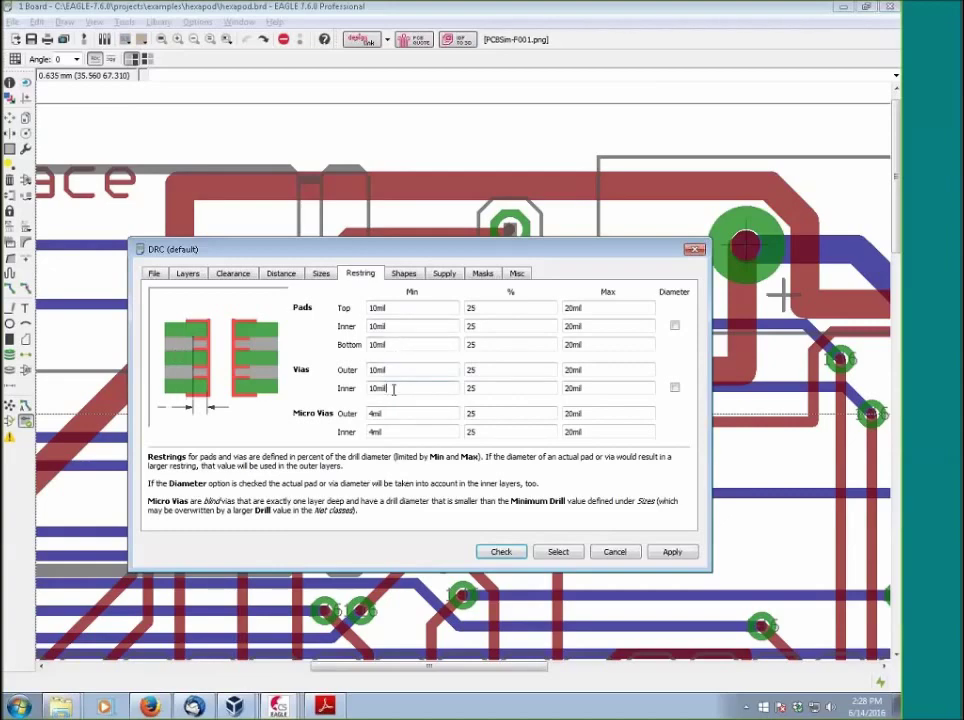
pyautogui.click(390, 413)
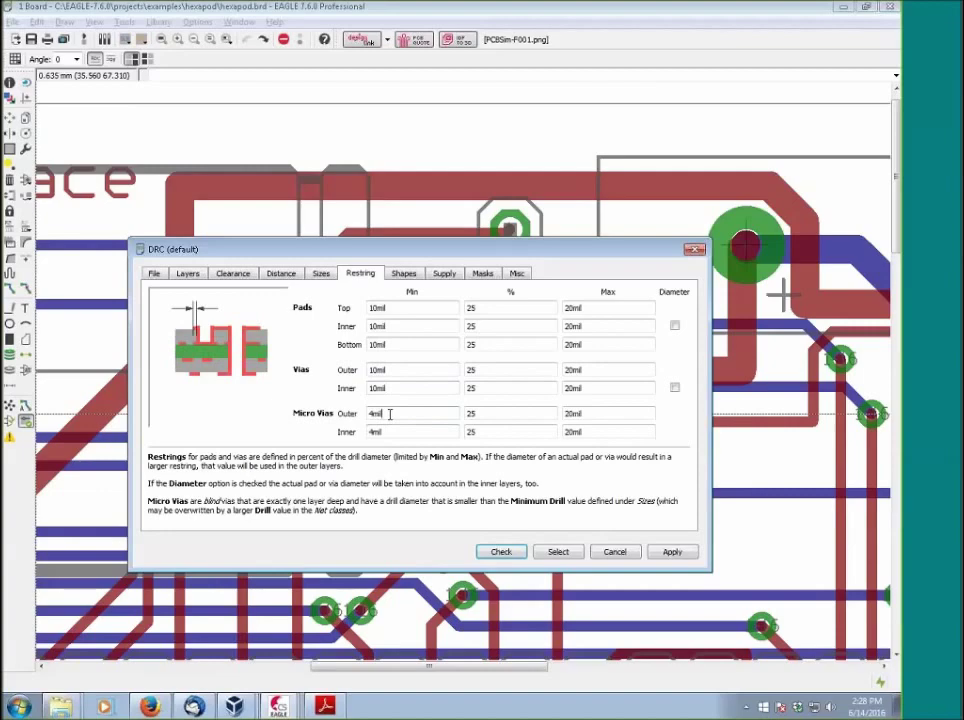
pyautogui.press('Tab')
pyautogui.click(391, 413)
pyautogui.click(393, 388)
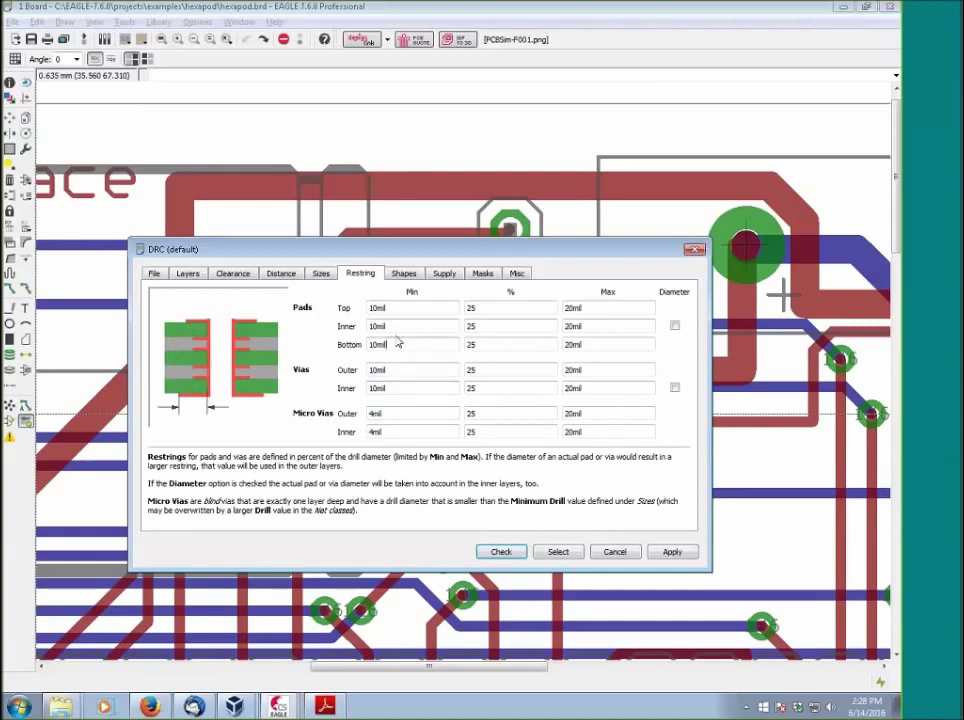
pyautogui.click(389, 308)
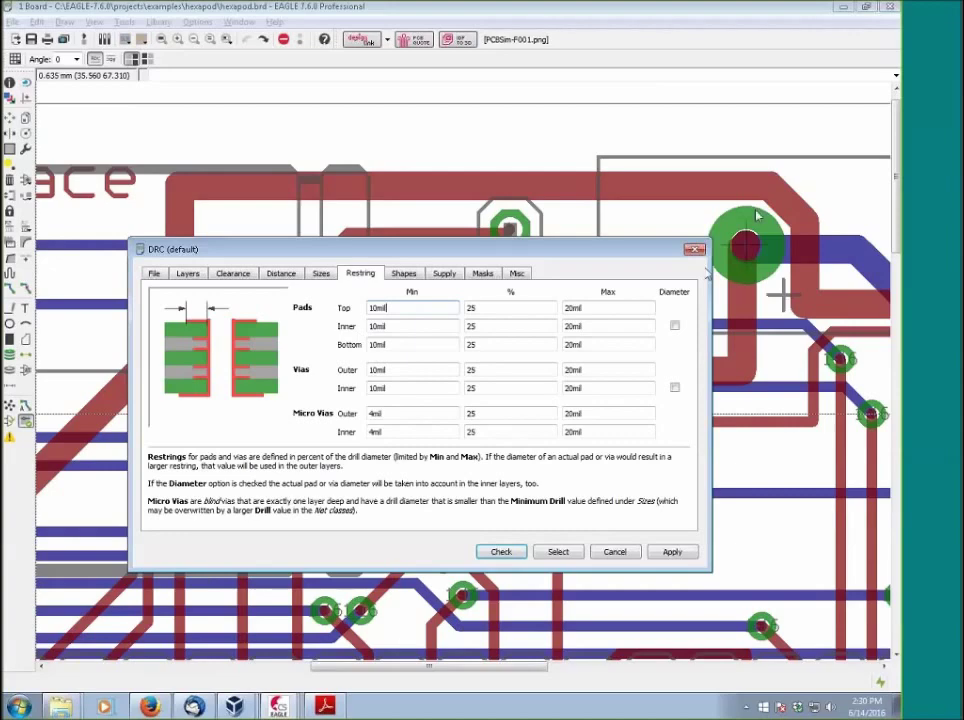
pyautogui.moveTo(534, 252); pyautogui.dragTo(455, 251)
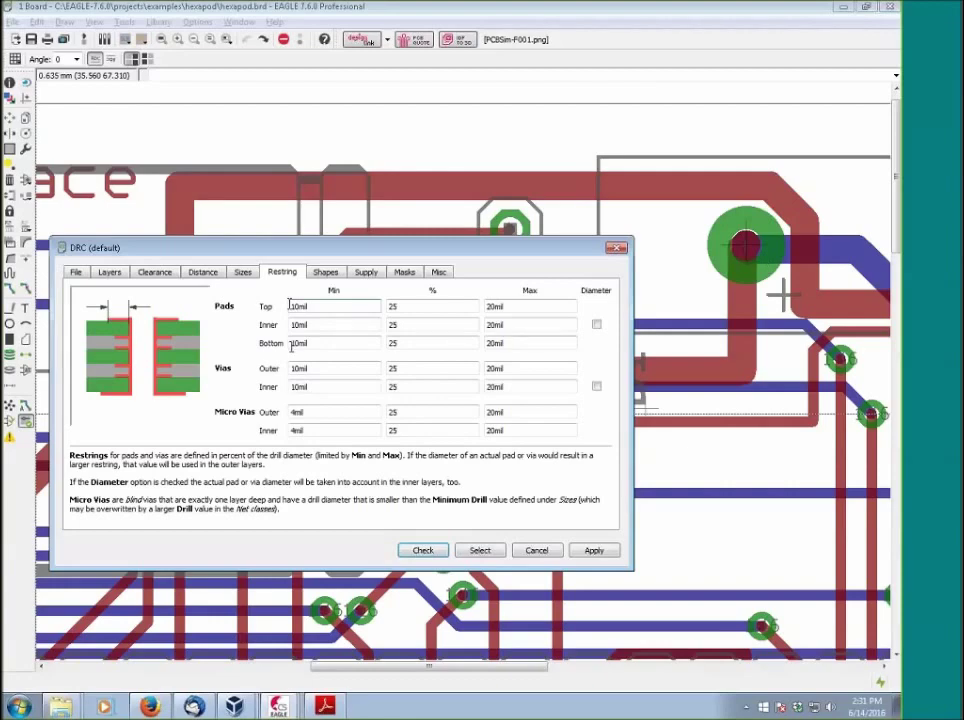
# Select the 10mil Pads Top Min restring value
pyautogui.press('End')
pyautogui.doubleClick(338, 313)
# Select the 10mil Pads Top Min restring value again
pyautogui.doubleClick(311, 308)
# Review the Shapes rules: SMD roundness, pads As in library, and 100% pad elongation
pyautogui.click(338, 274)
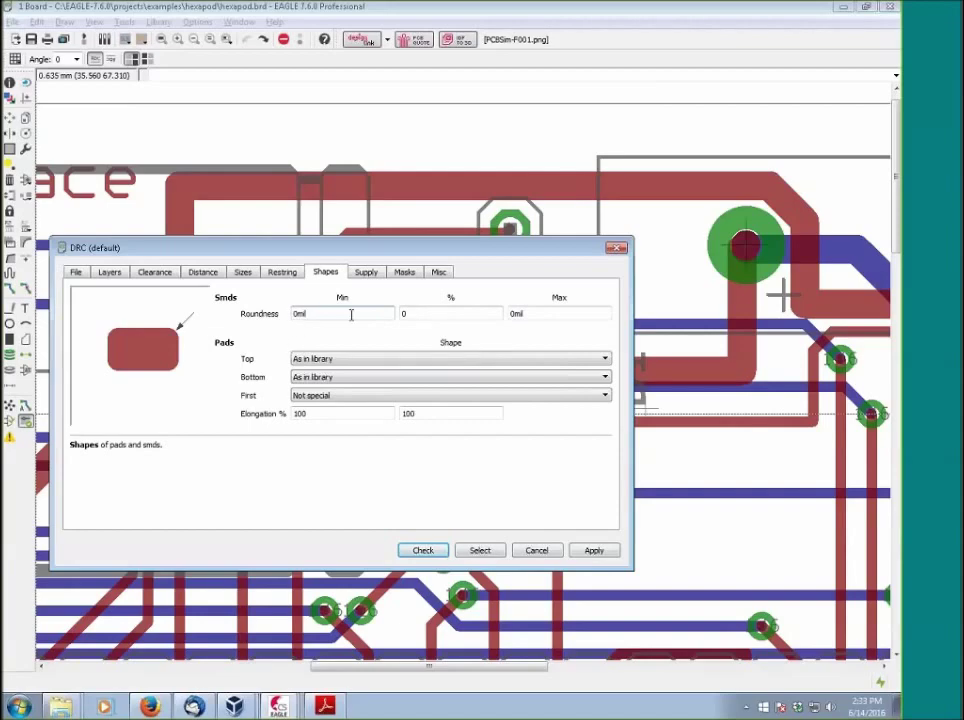
pyautogui.click(530, 313)
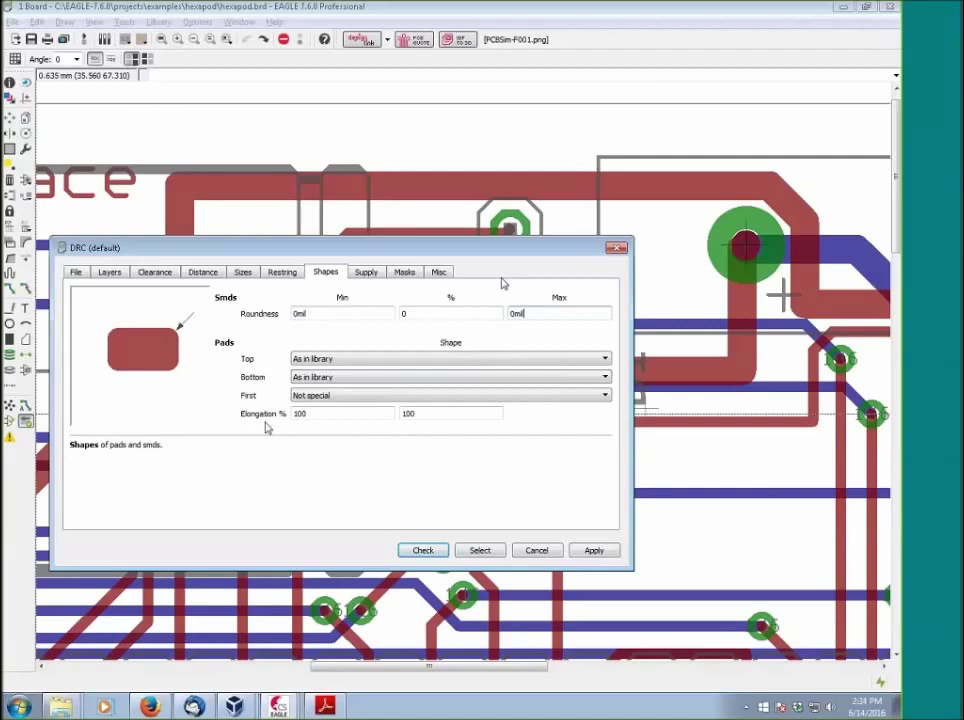
pyautogui.moveTo(318, 414)
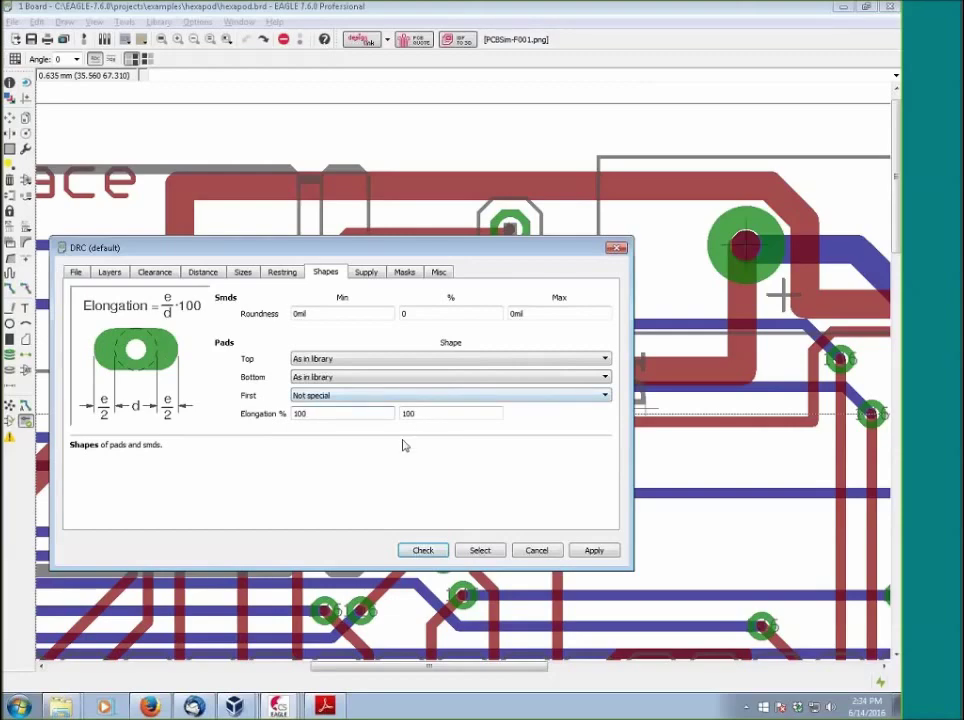
pyautogui.click(324, 412)
pyautogui.click(342, 362)
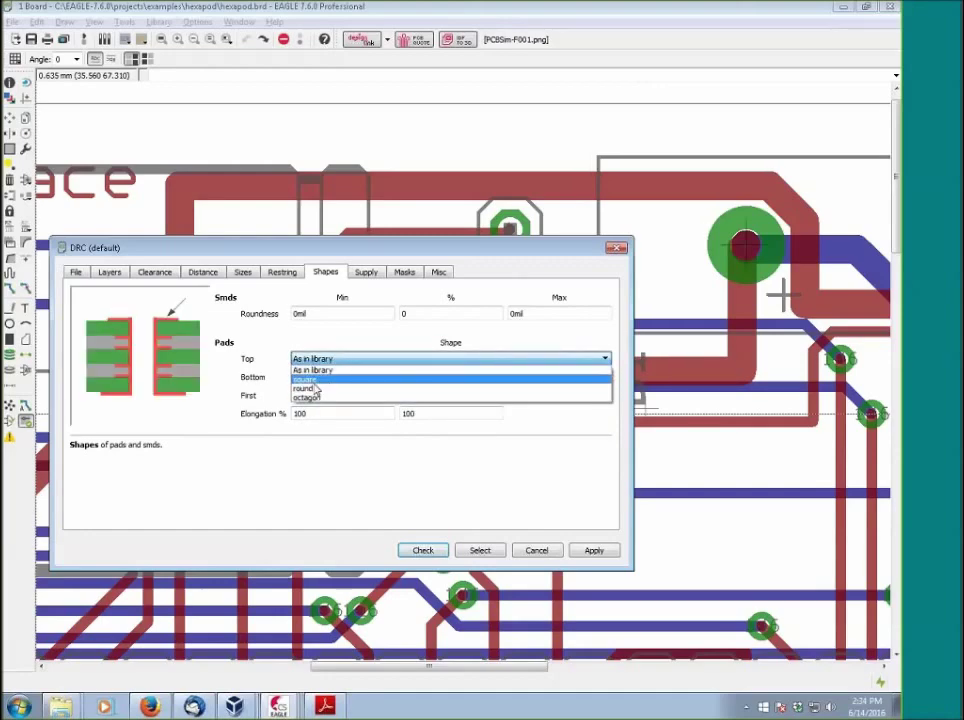
pyautogui.click(324, 369)
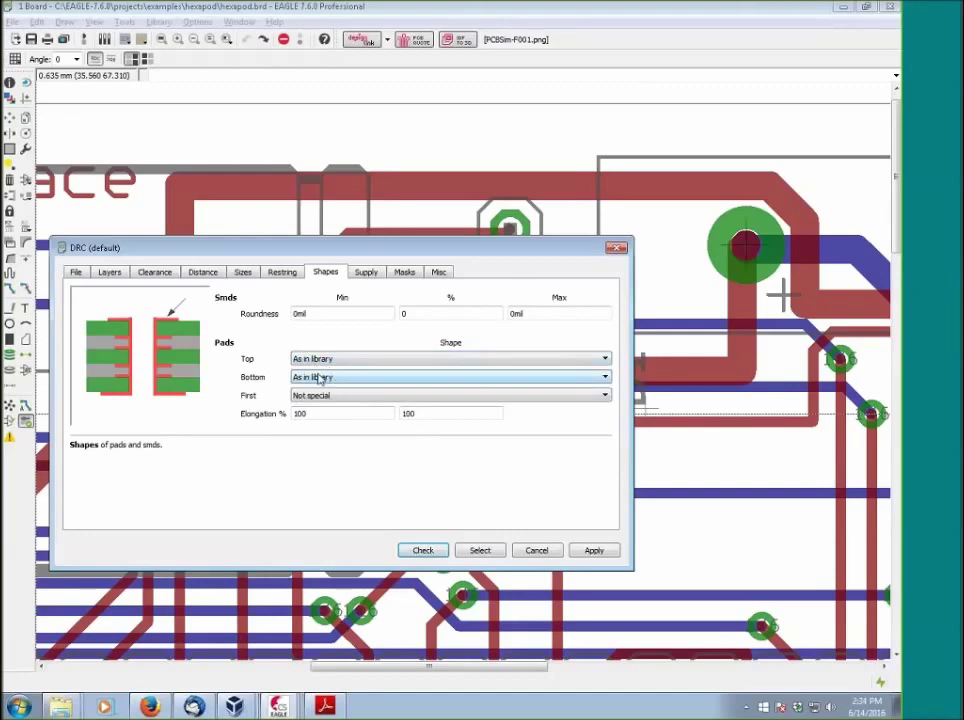
pyautogui.click(604, 378)
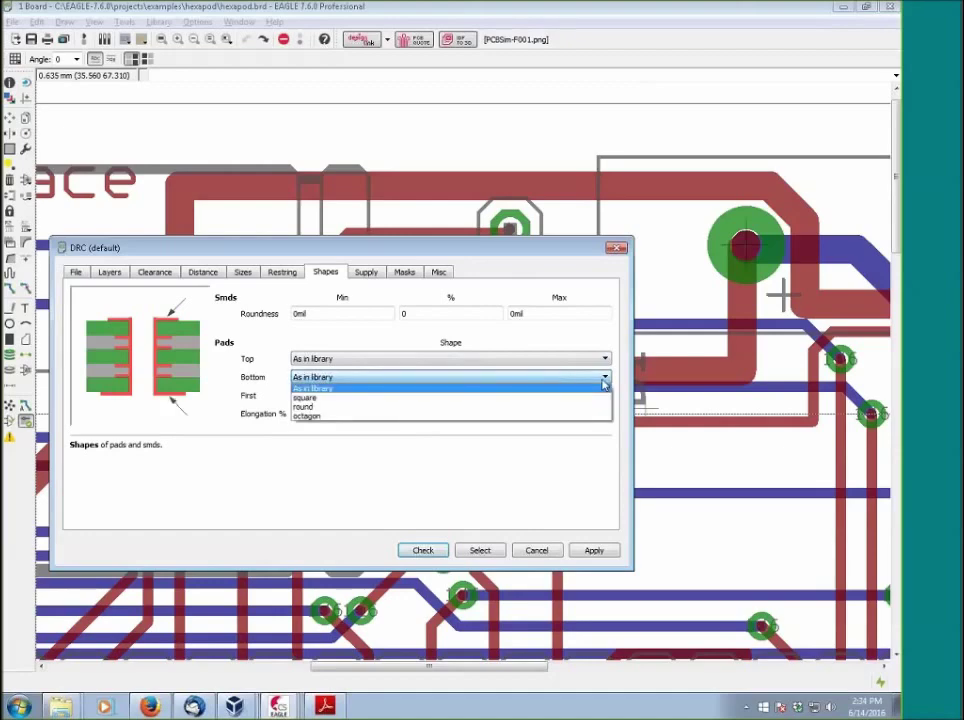
pyautogui.click(330, 387)
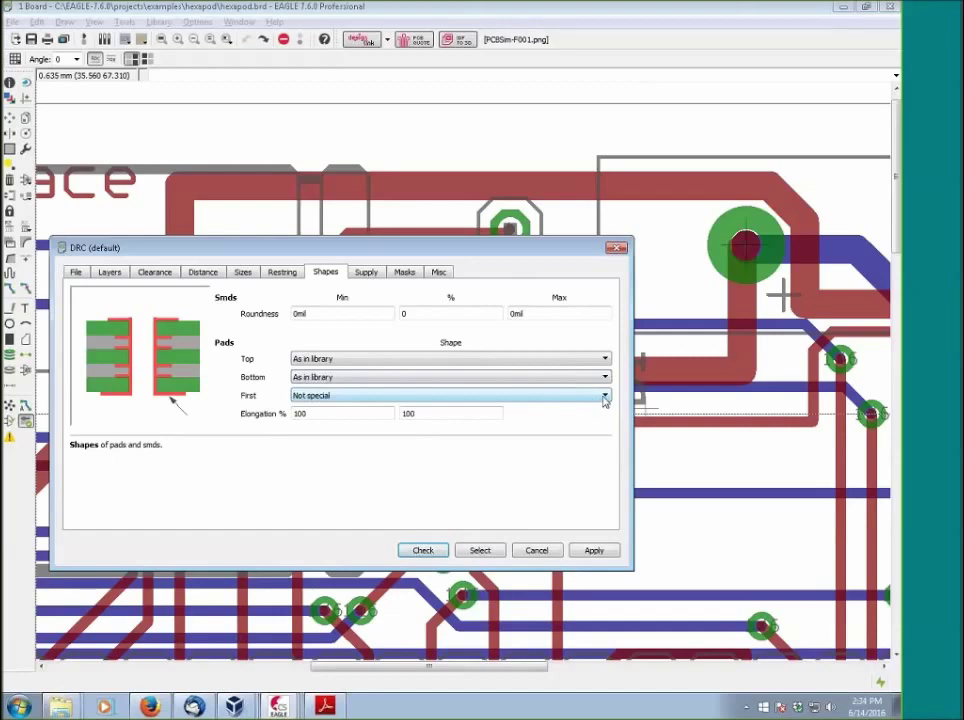
pyautogui.click(604, 398)
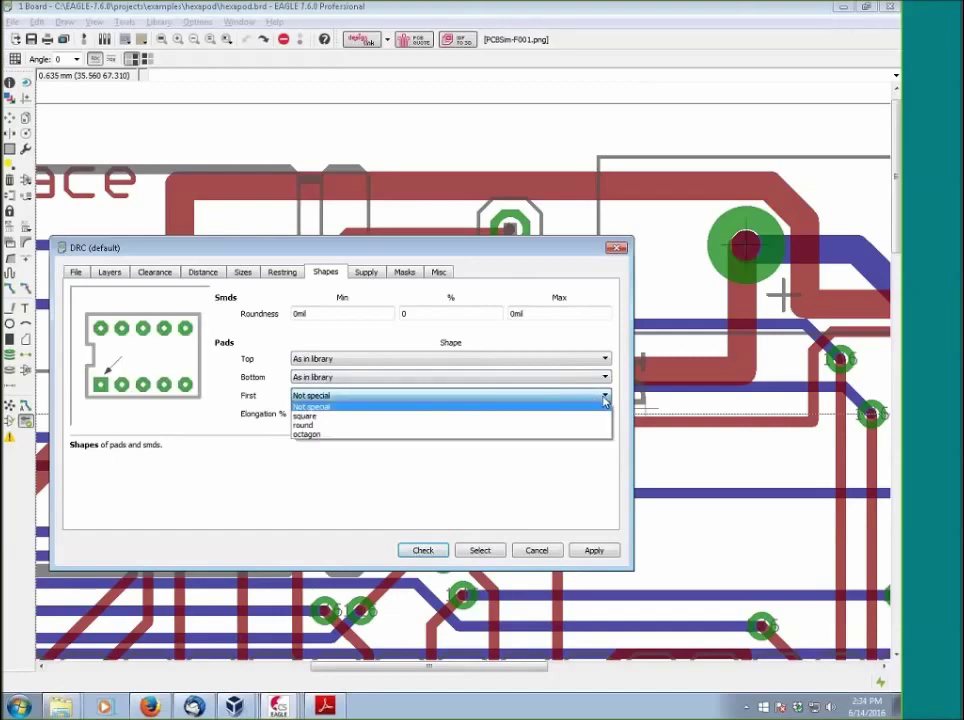
pyautogui.click(370, 406)
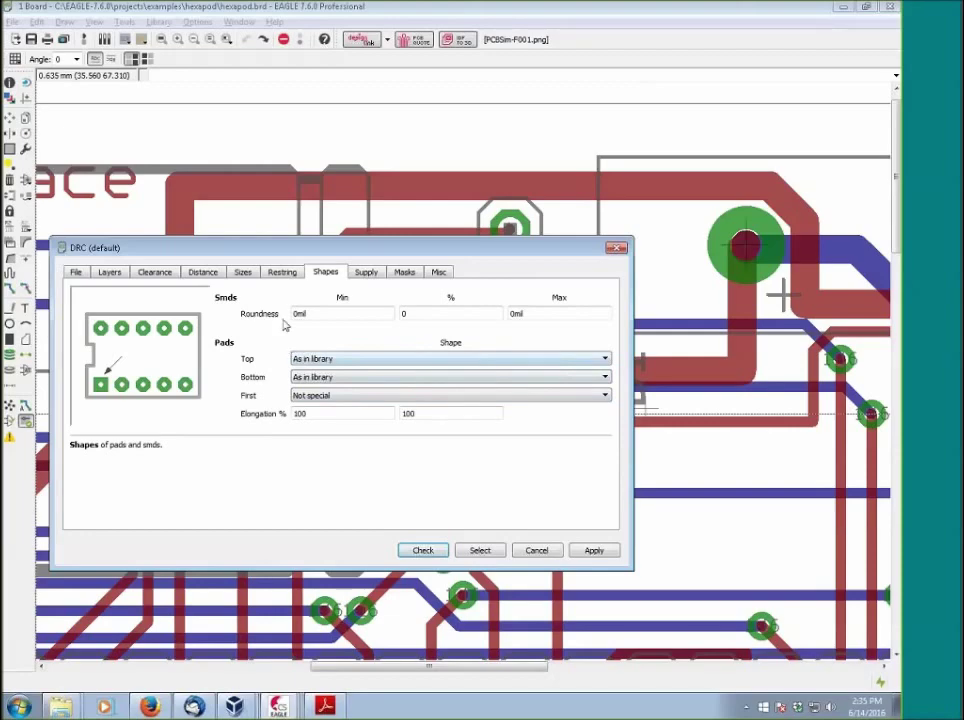
pyautogui.click(368, 273)
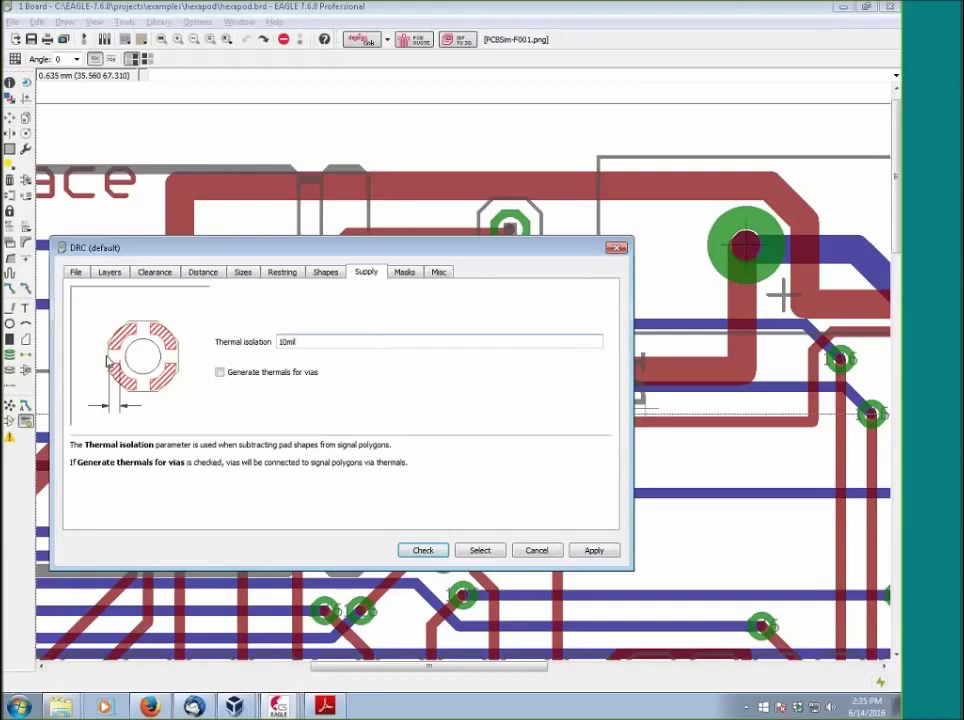
# Check the 10mil thermal isolation and leave Generate thermals for vias unchecked
pyautogui.doubleClick(297, 340)
pyautogui.click(308, 342)
pyautogui.click(220, 372)
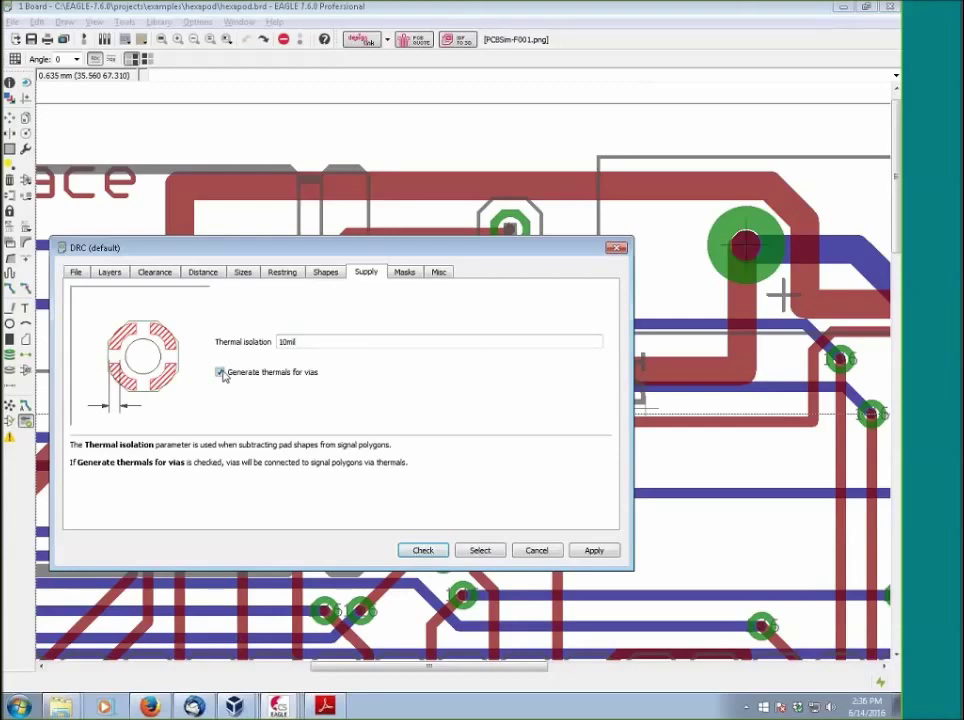
pyautogui.click(220, 372)
pyautogui.click(220, 373)
pyautogui.click(220, 372)
pyautogui.click(405, 272)
# Review the Masks rules' stop minimum, cream minimum and drill-diameter limit values
pyautogui.click(405, 272)
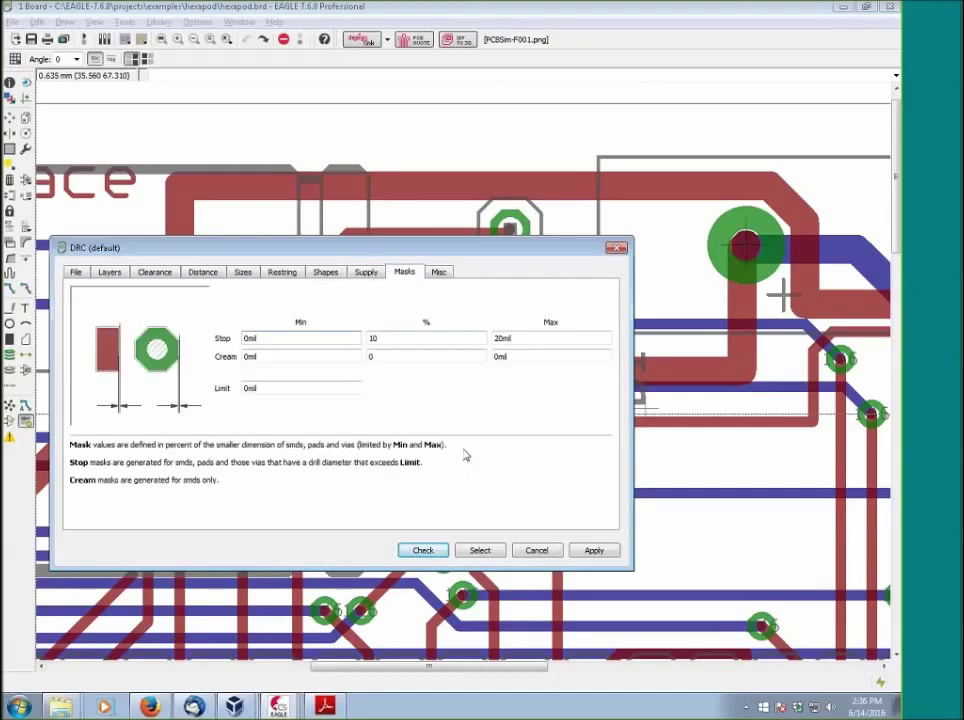
pyautogui.click(258, 338)
pyautogui.click(271, 357)
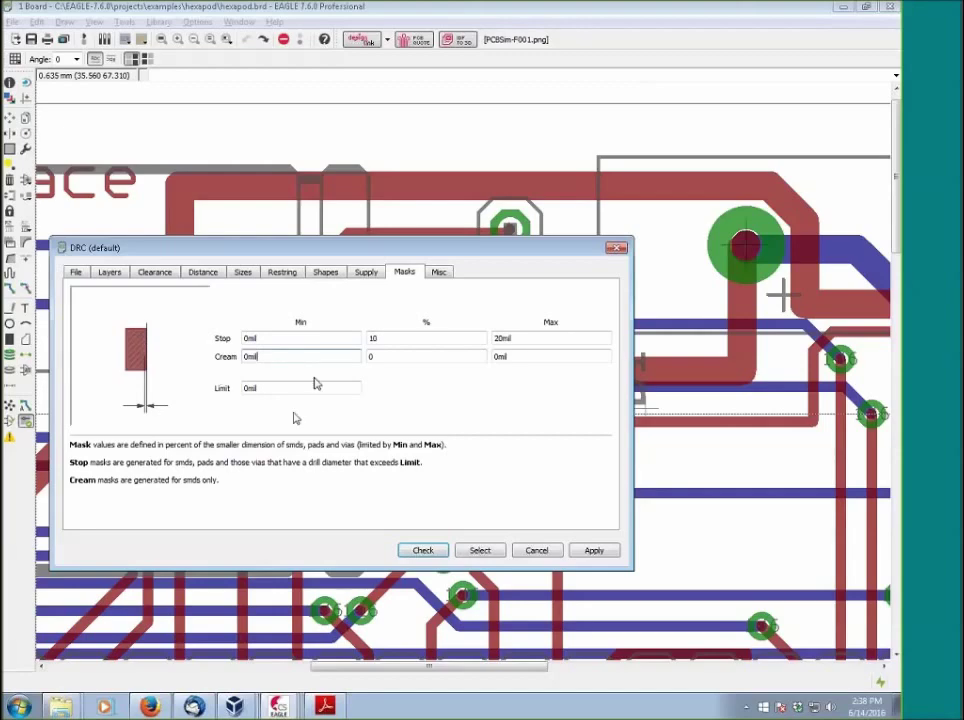
pyautogui.click(267, 388)
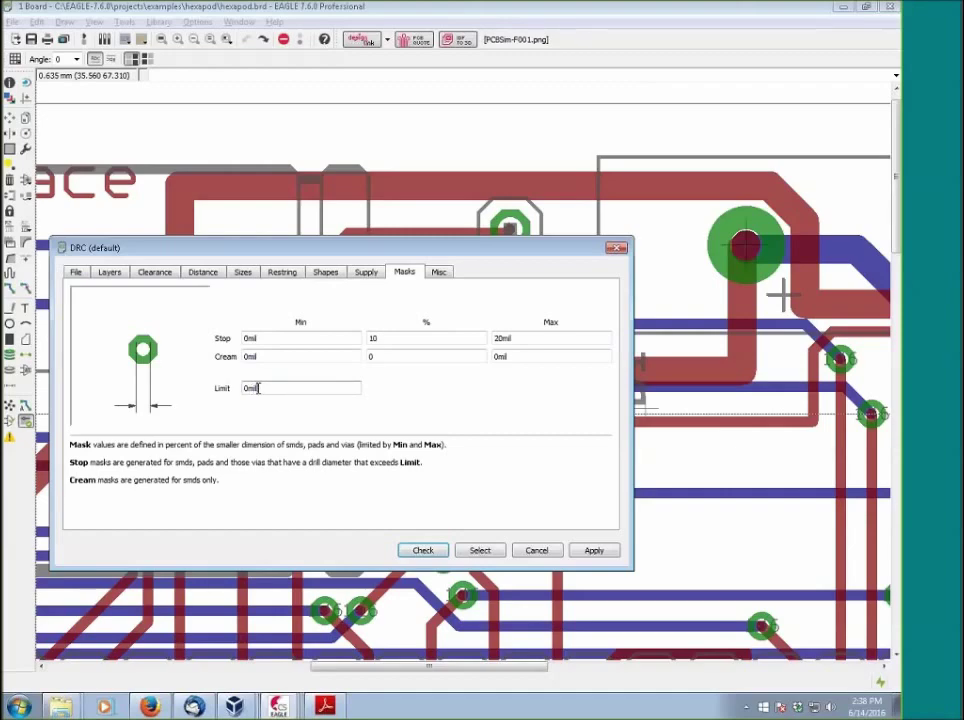
# Highlight the 0mil mask Limit value to point it out
pyautogui.moveTo(258, 388); pyautogui.dragTo(227, 392)
pyautogui.click(307, 389)
pyautogui.moveTo(275, 388); pyautogui.dragTo(238, 391)
pyautogui.click(267, 388)
pyautogui.click(438, 272)
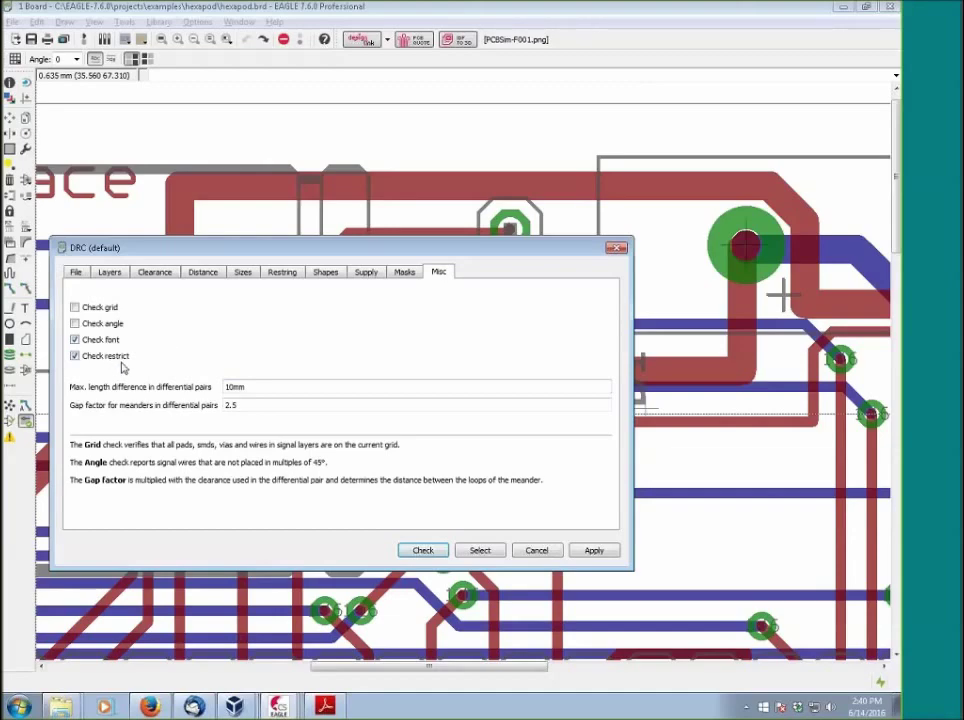
# Point out the 10mm differential-pair maximum length difference setting
pyautogui.click(255, 386)
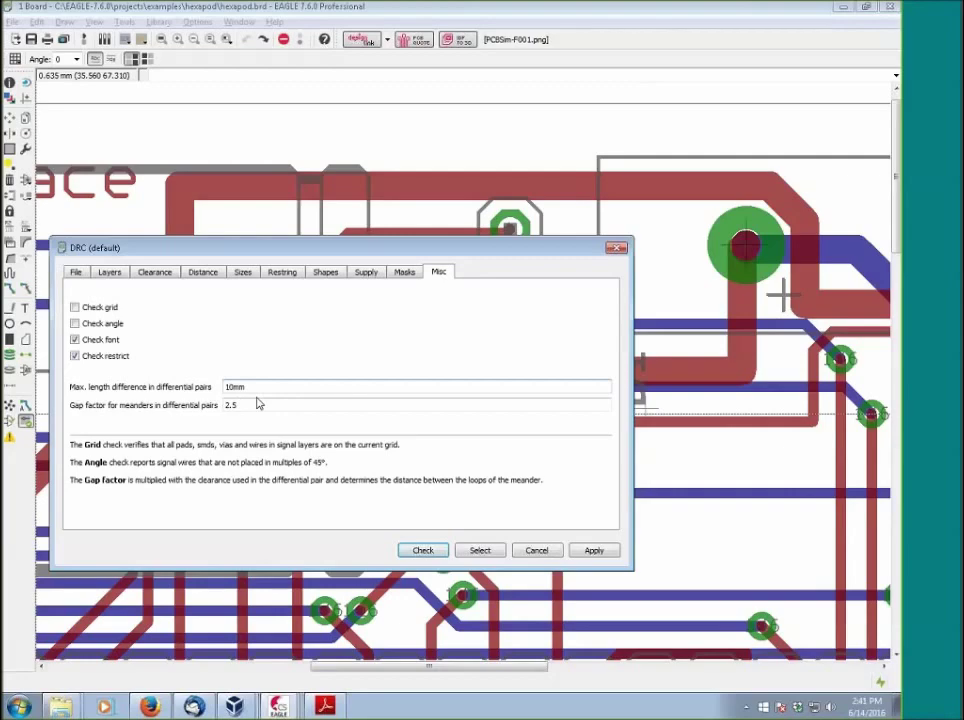
pyautogui.click(247, 386)
pyautogui.doubleClick(248, 386)
pyautogui.click(248, 405)
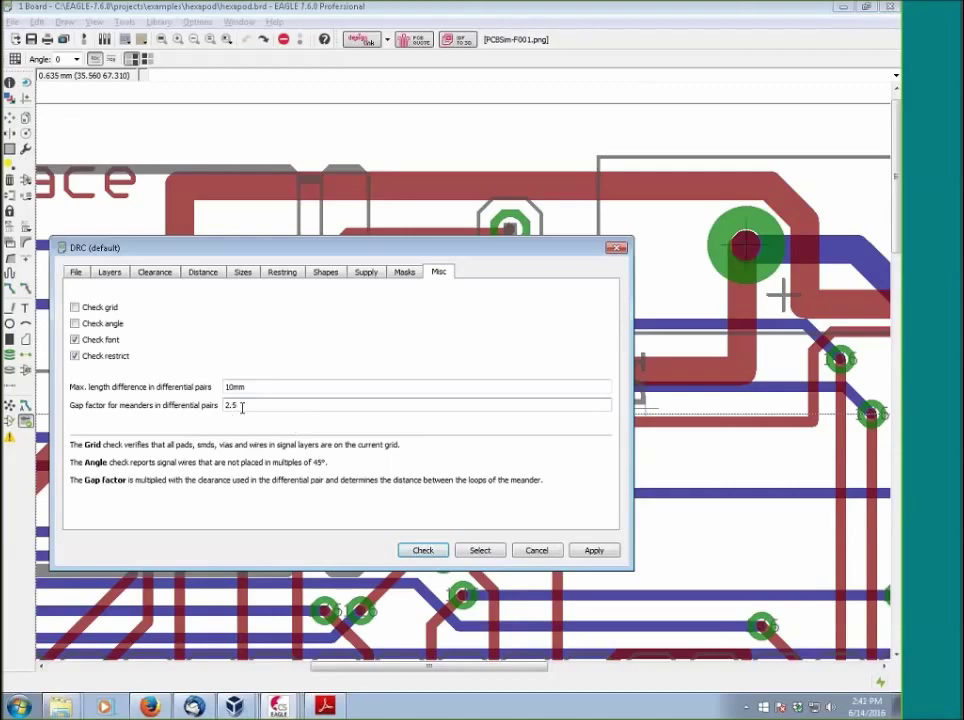
pyautogui.moveTo(242, 407); pyautogui.dragTo(204, 408)
# Flip through the DRC tabs, then select the end of the layer setup expression
pyautogui.click(405, 273)
pyautogui.click(282, 272)
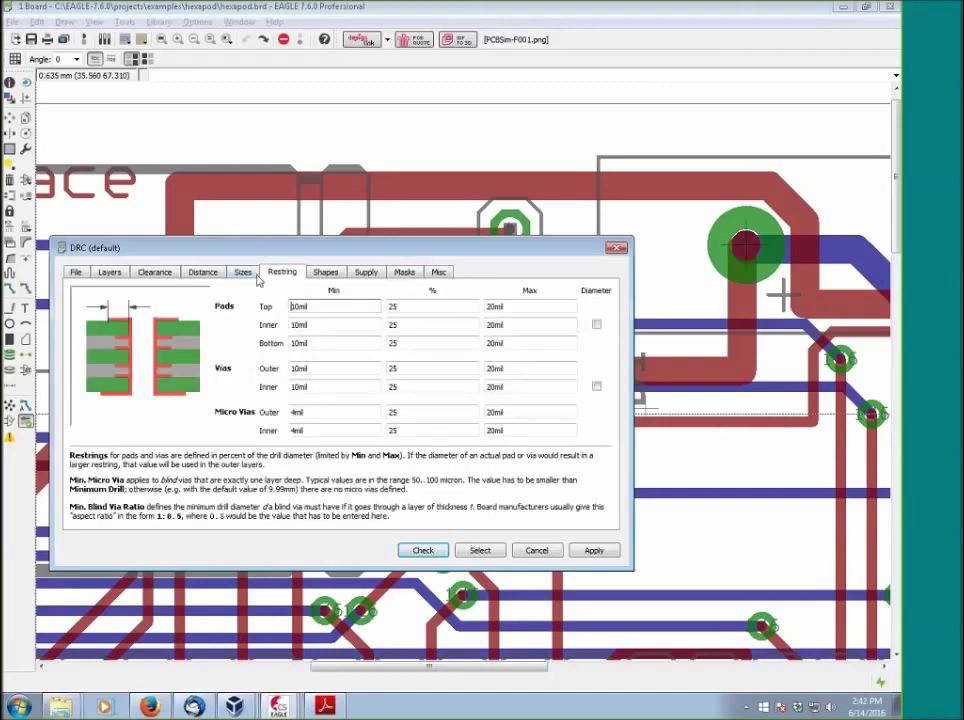
pyautogui.click(243, 272)
pyautogui.click(160, 273)
pyautogui.click(109, 272)
pyautogui.click(76, 272)
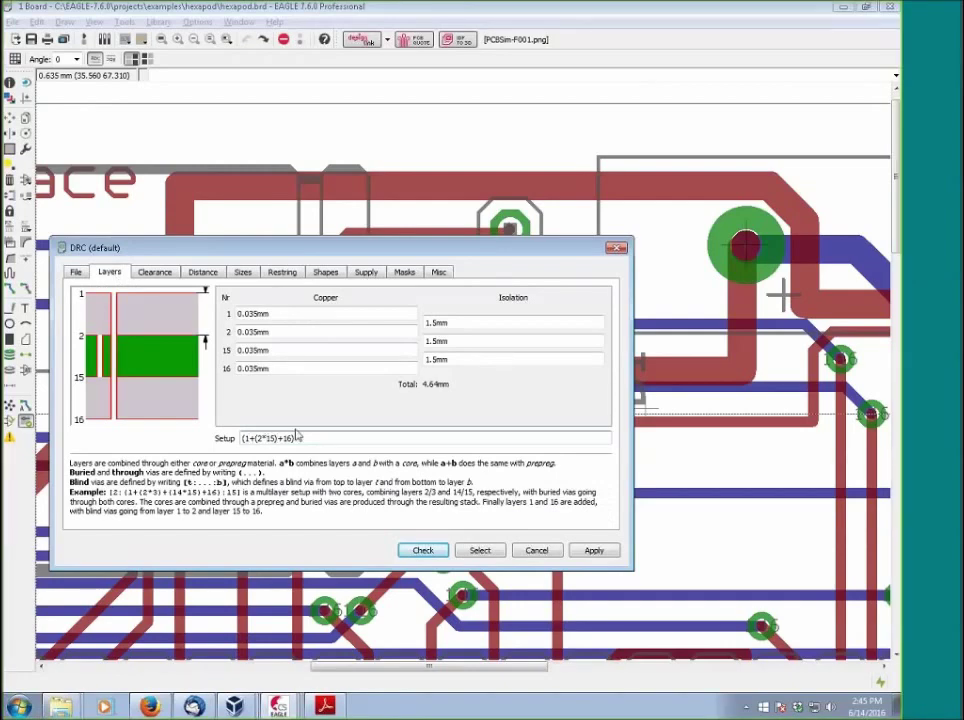
pyautogui.moveTo(292, 438); pyautogui.dragTo(242, 438)
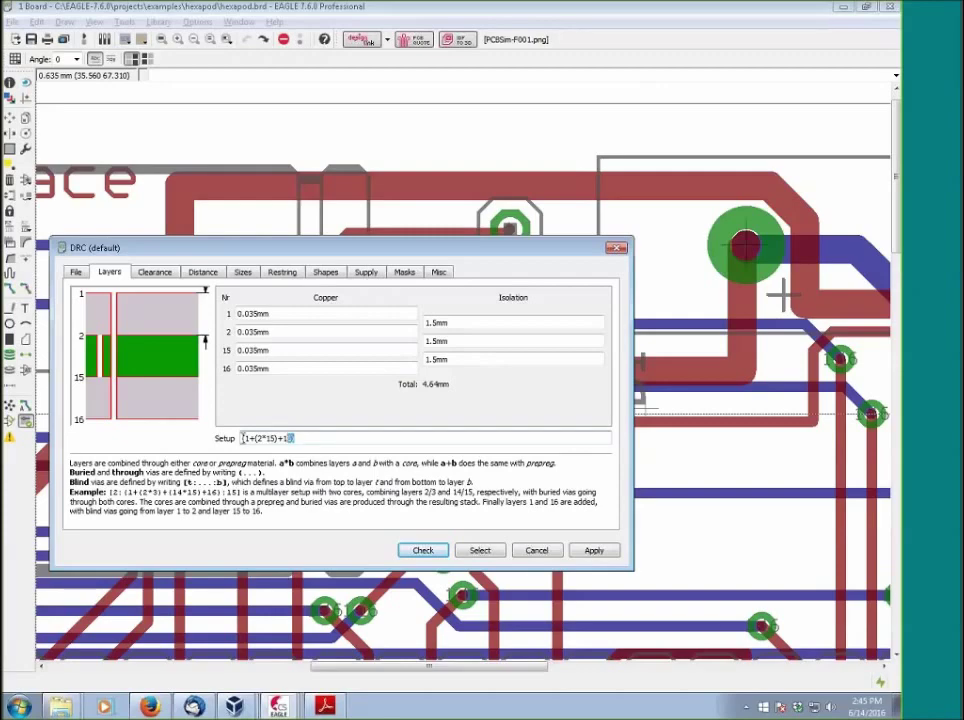
# Insert layers 3 and 14 into the layer setup between layers 2 and 15
pyautogui.click(256, 437)
pyautogui.press('BackSpace')
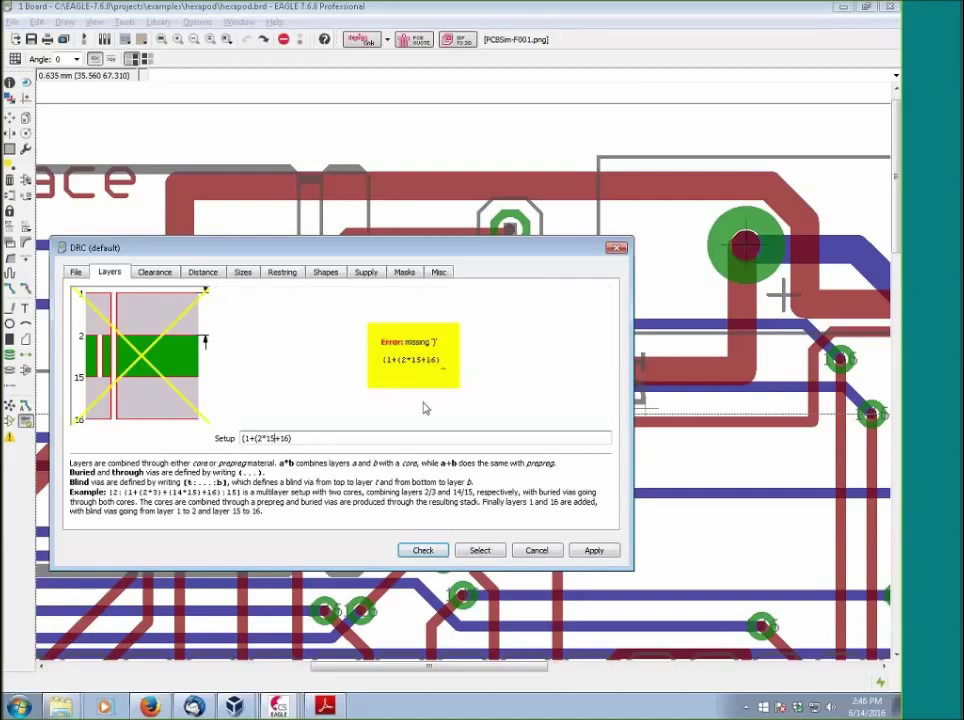
pyautogui.press('Left')
pyautogui.press('Left')
pyautogui.press('Left')
pyautogui.press('Left')
pyautogui.press('BackSpace')
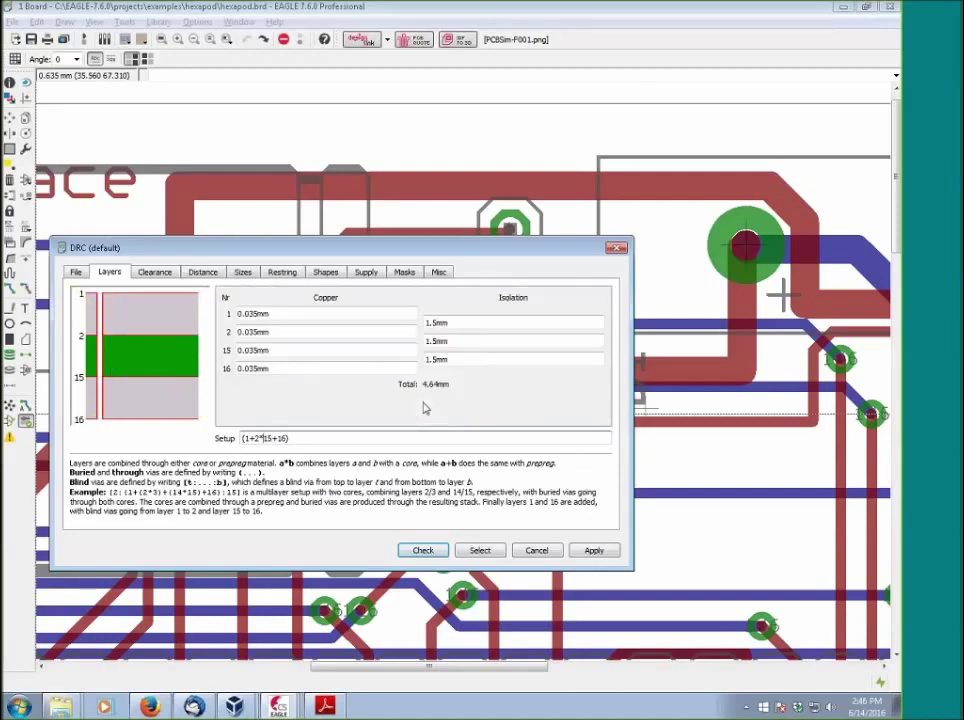
pyautogui.write('3')
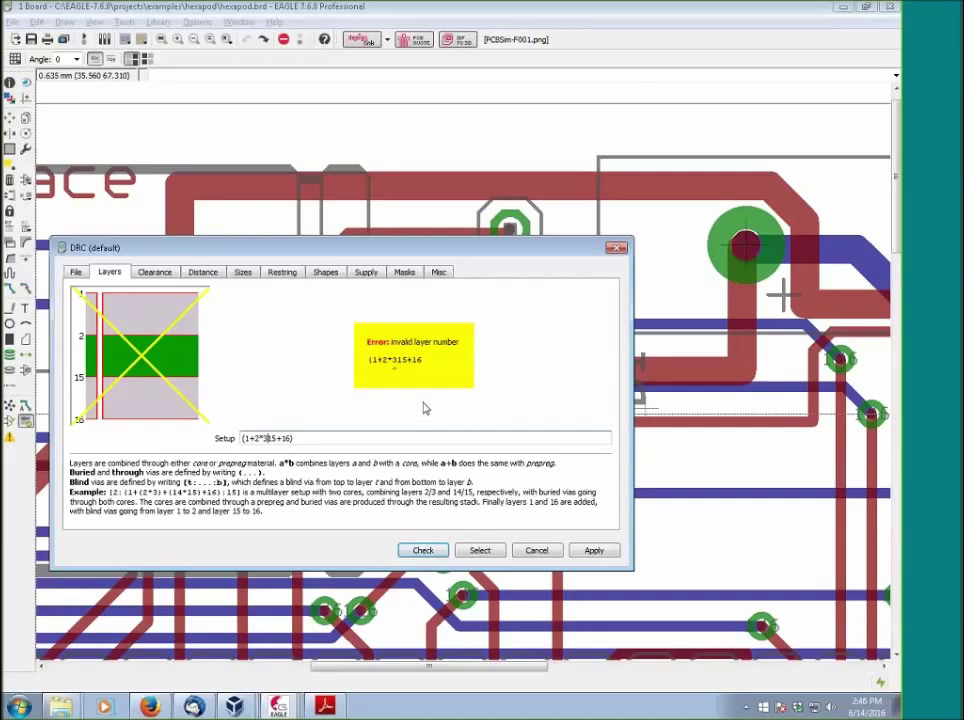
pyautogui.write('+1')
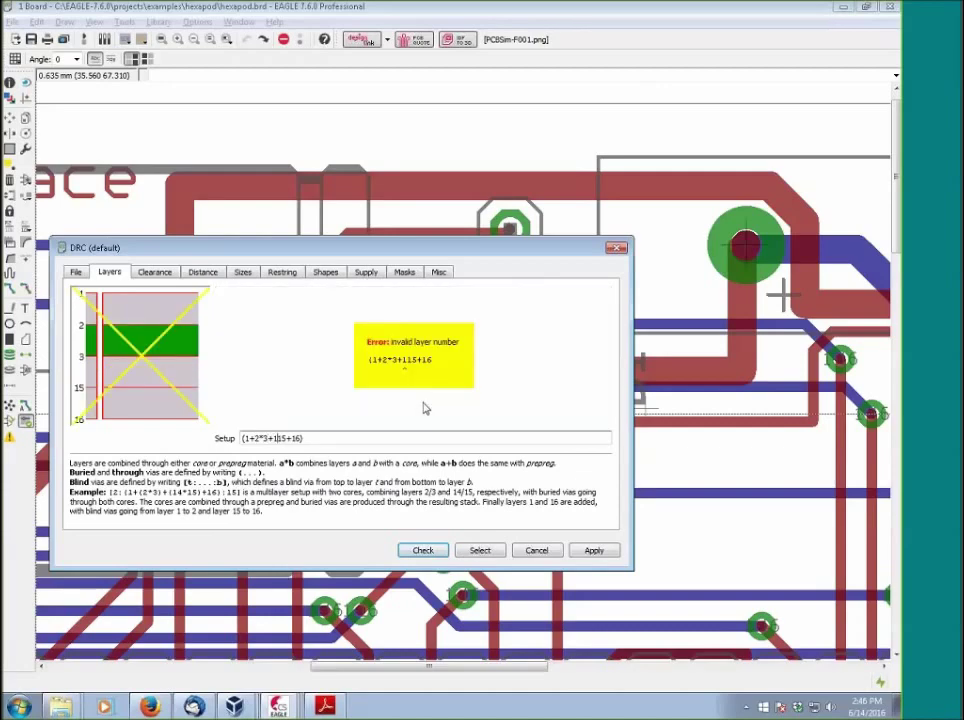
pyautogui.write('4*')
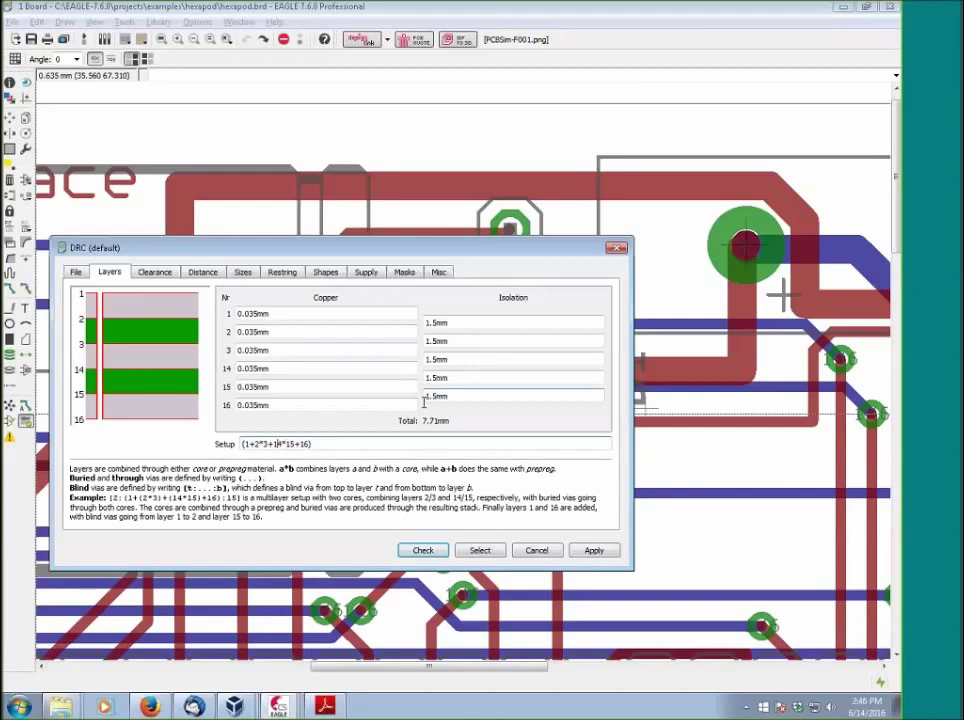
pyautogui.write('(')
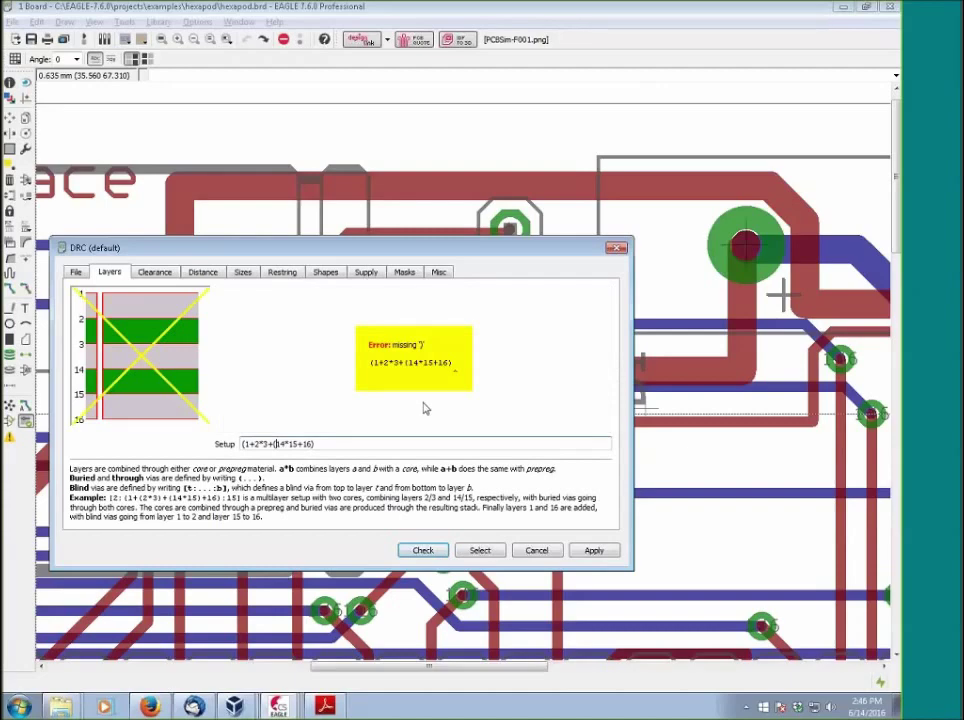
pyautogui.press('BackSpace')
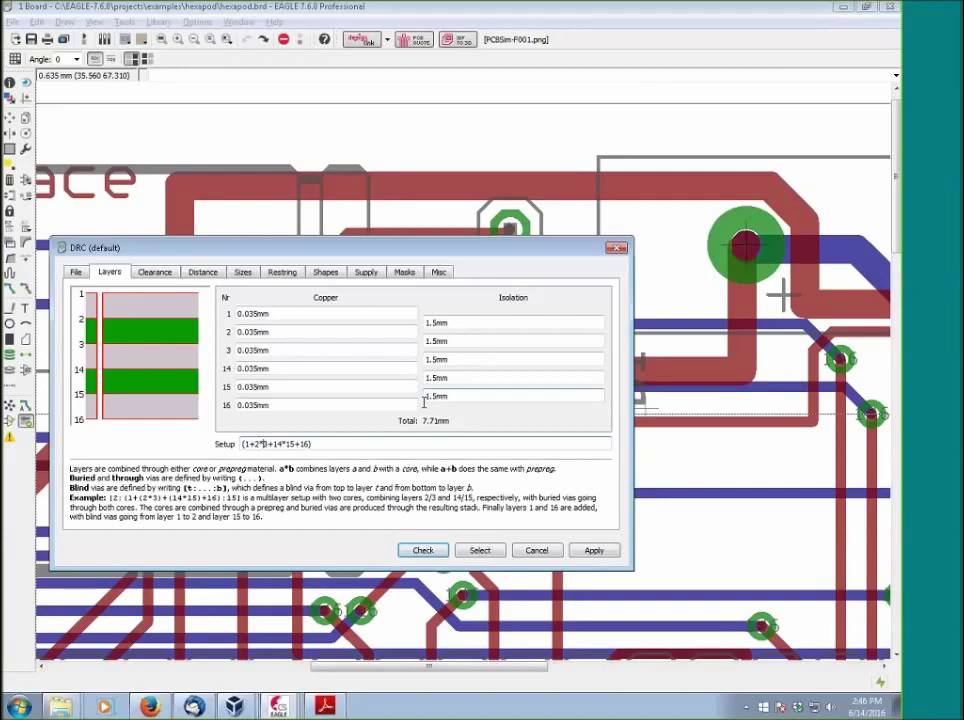
pyautogui.write('(')
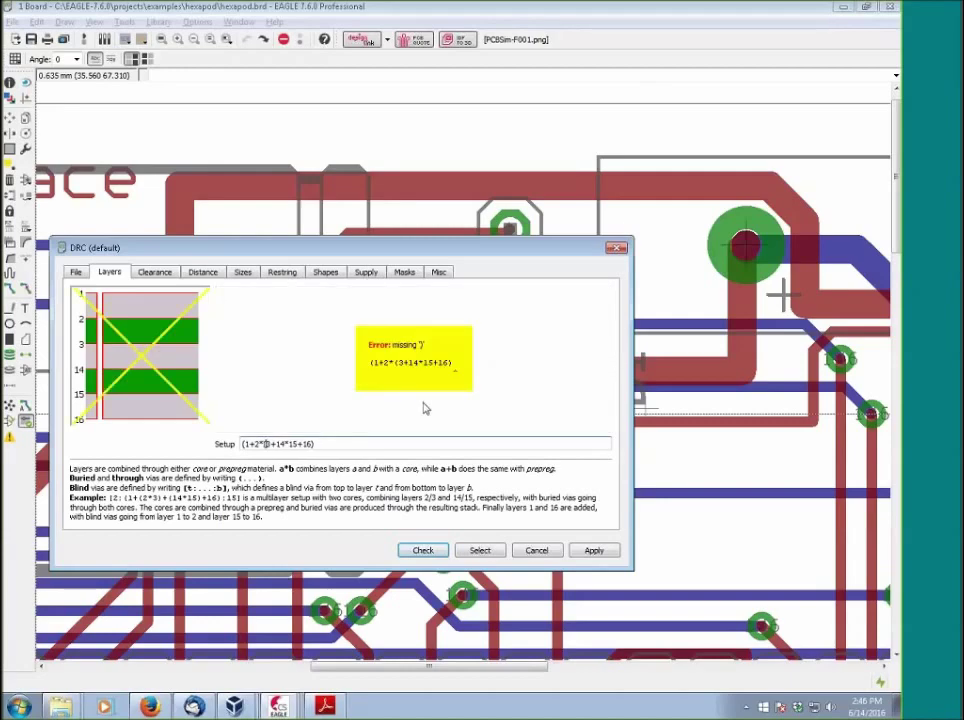
pyautogui.press('Right')
pyautogui.press('Right')
pyautogui.press('Right')
pyautogui.press('Right')
pyautogui.press('Right')
pyautogui.press('Right')
pyautogui.write(')')
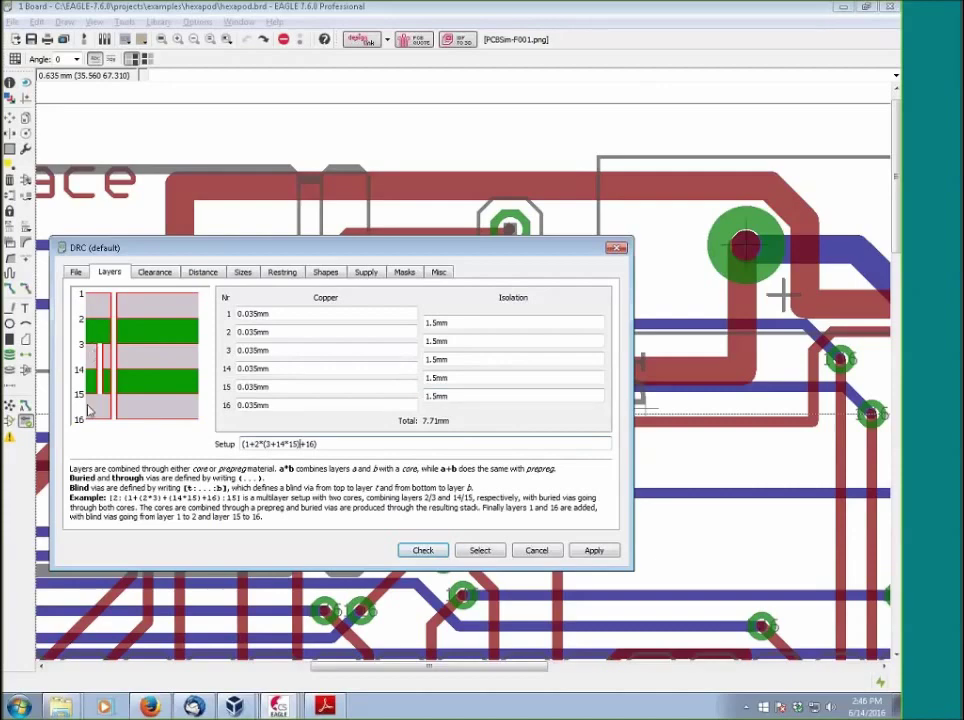
pyautogui.press('BackSpace')
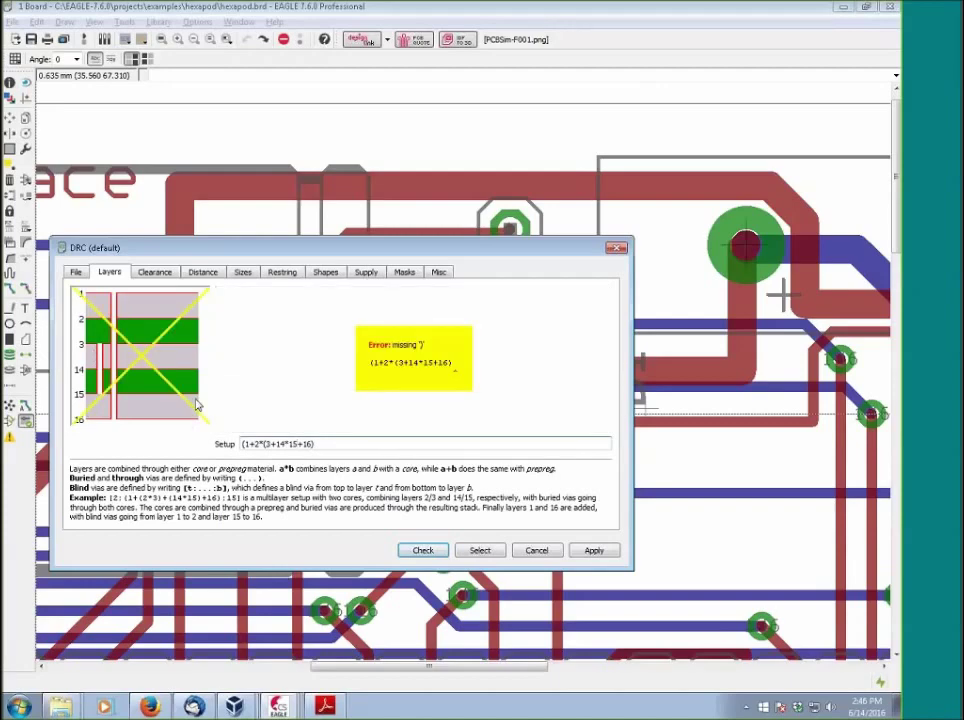
# Bracket the 2*3 core so the setup reads (1+(2*3)+14*15+16)
pyautogui.press('Left')
pyautogui.press('Left')
pyautogui.press('Left')
pyautogui.press('Left')
pyautogui.press('Left')
pyautogui.press('Left')
pyautogui.press('Left')
pyautogui.press('BackSpace')
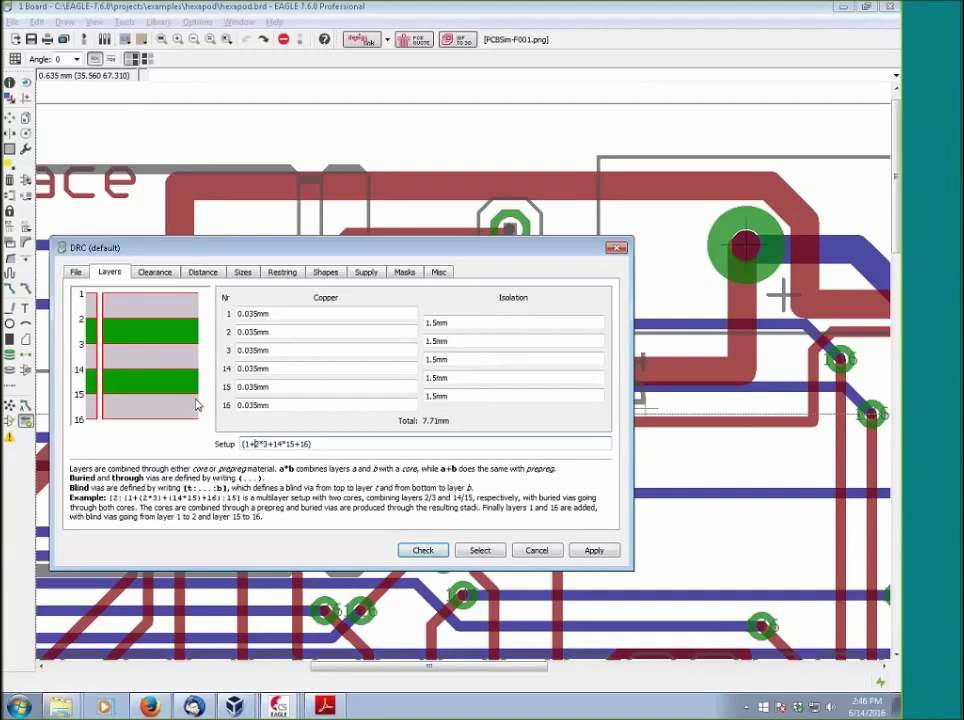
pyautogui.write('(')
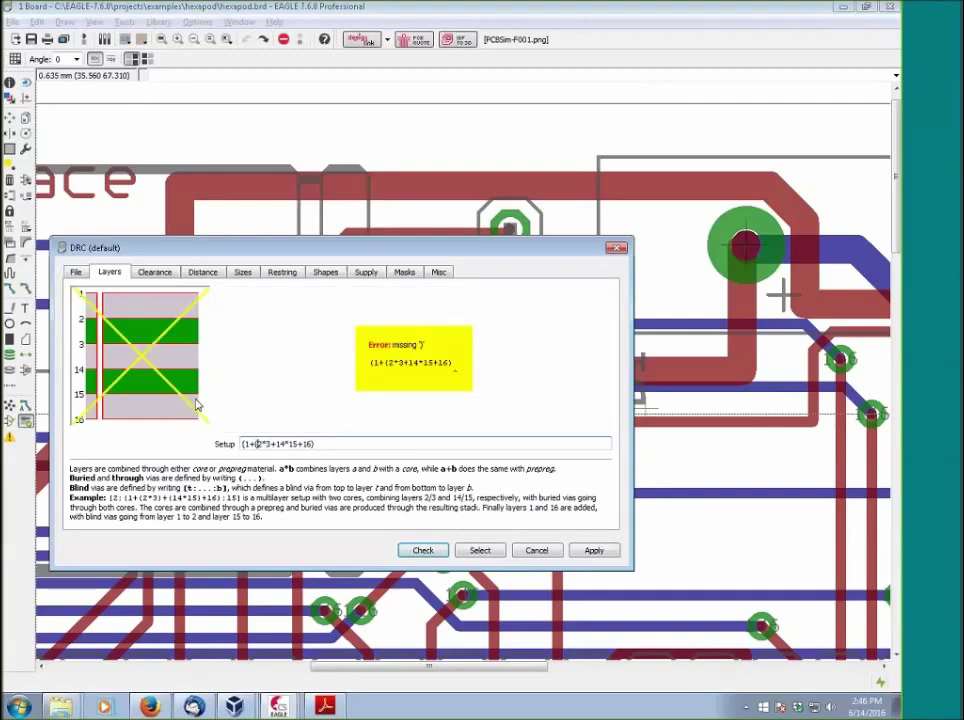
pyautogui.press('Right')
pyautogui.press('Right')
pyautogui.press('Right')
pyautogui.write(')')
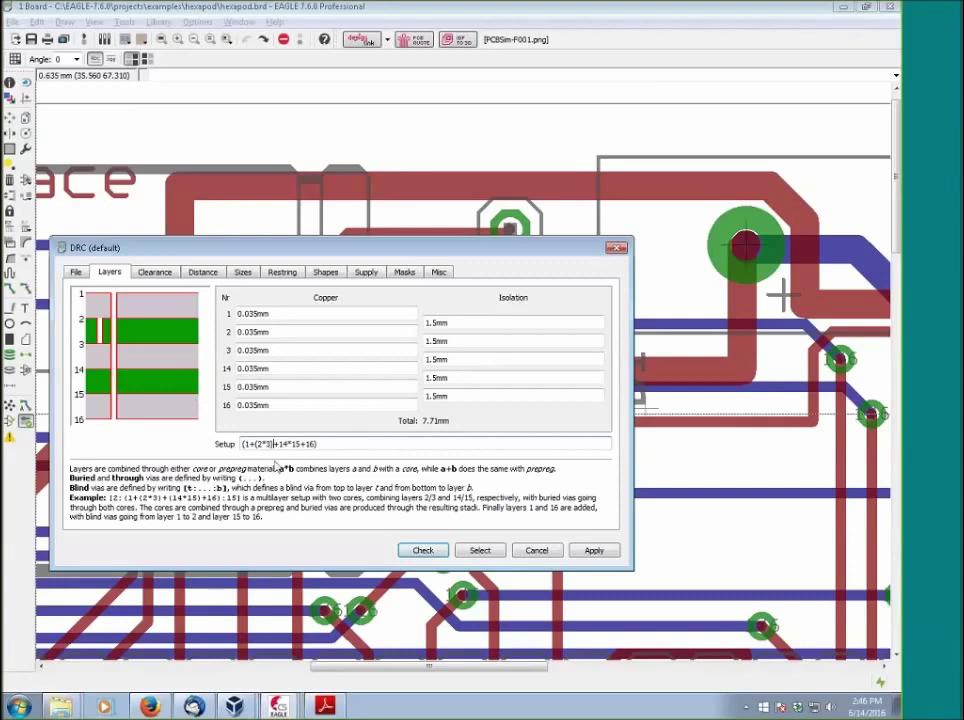
pyautogui.click(242, 444)
# Change the layer setup to [2:(1+(2*3)+14*15+16)] for a 1–2 blind via, then return to the DRC window
pyautogui.write('[')
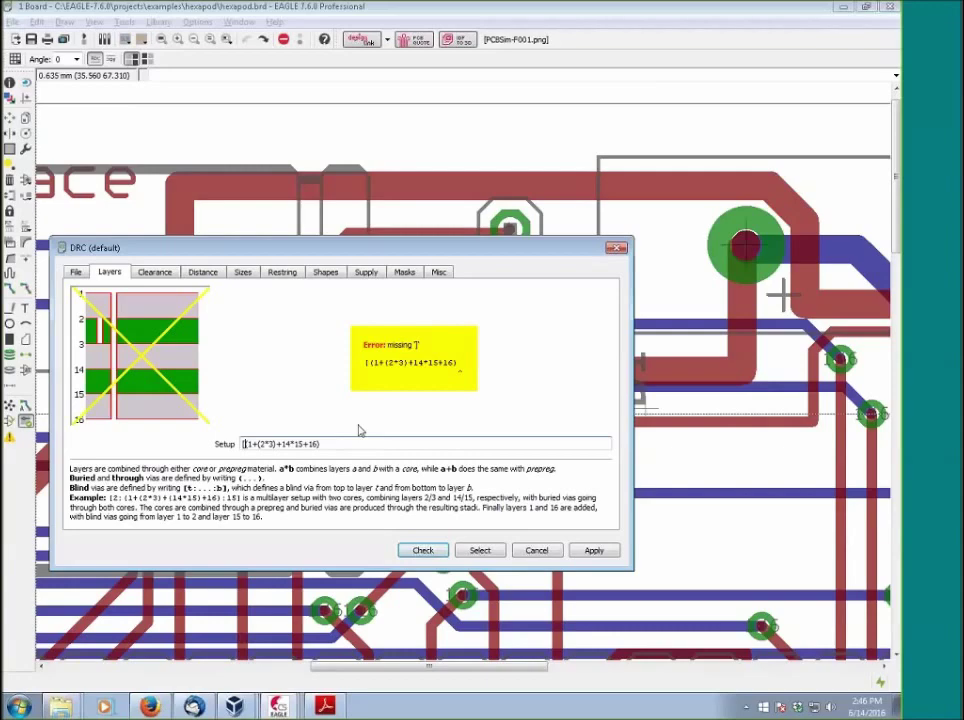
pyautogui.write('2:')
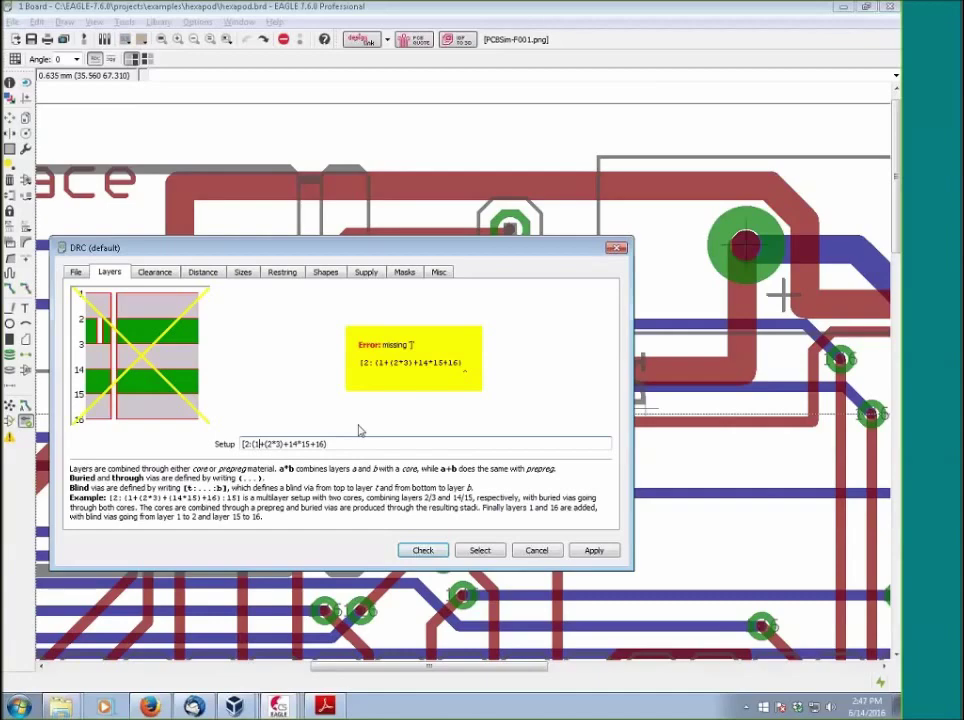
pyautogui.press('End')
pyautogui.write(';')
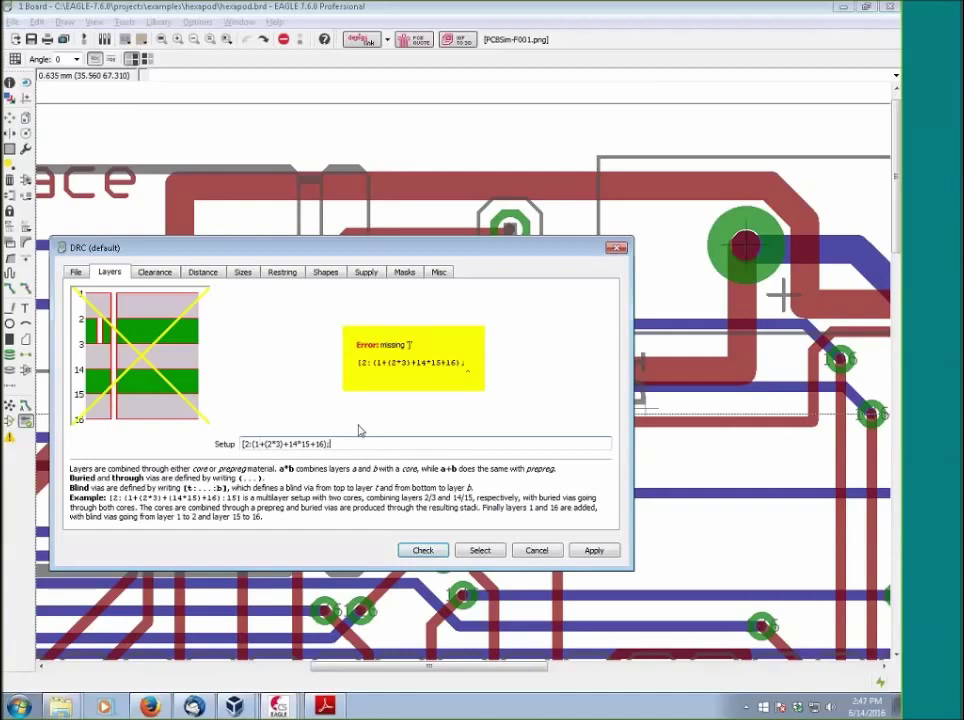
pyautogui.write('14]')
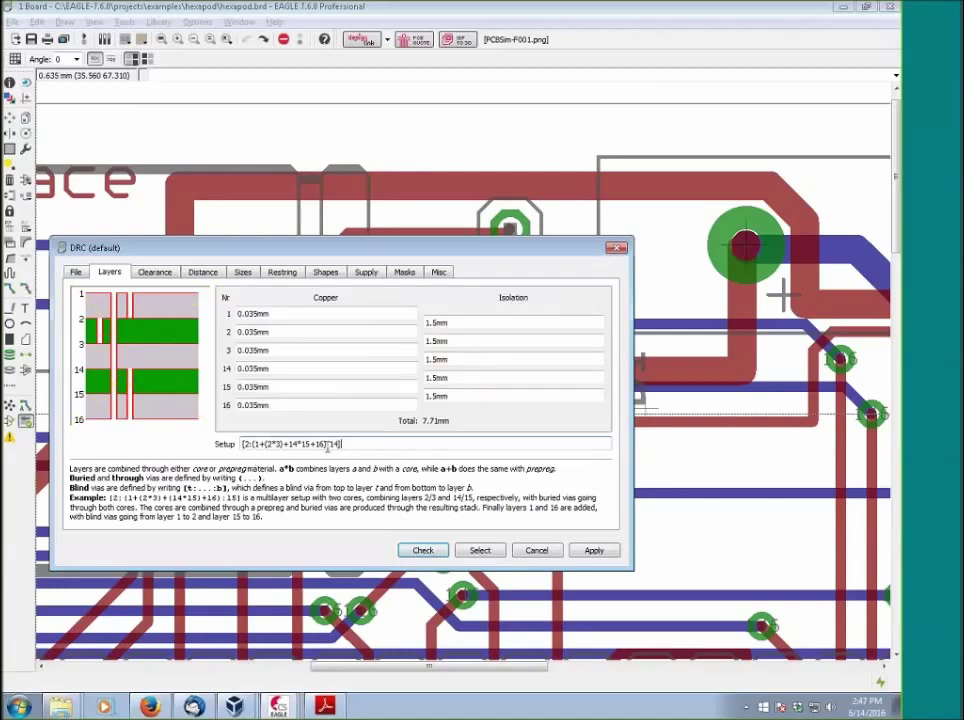
pyautogui.press('BackSpace')
pyautogui.press('BackSpace')
pyautogui.press('BackSpace')
pyautogui.press('BackSpace')
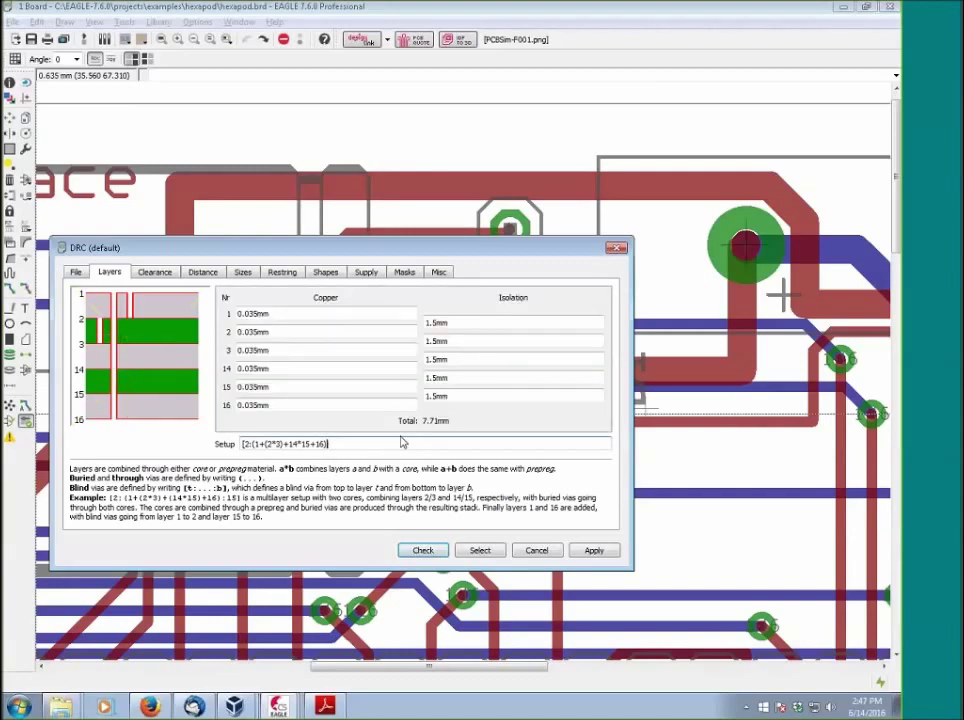
pyautogui.write(']')
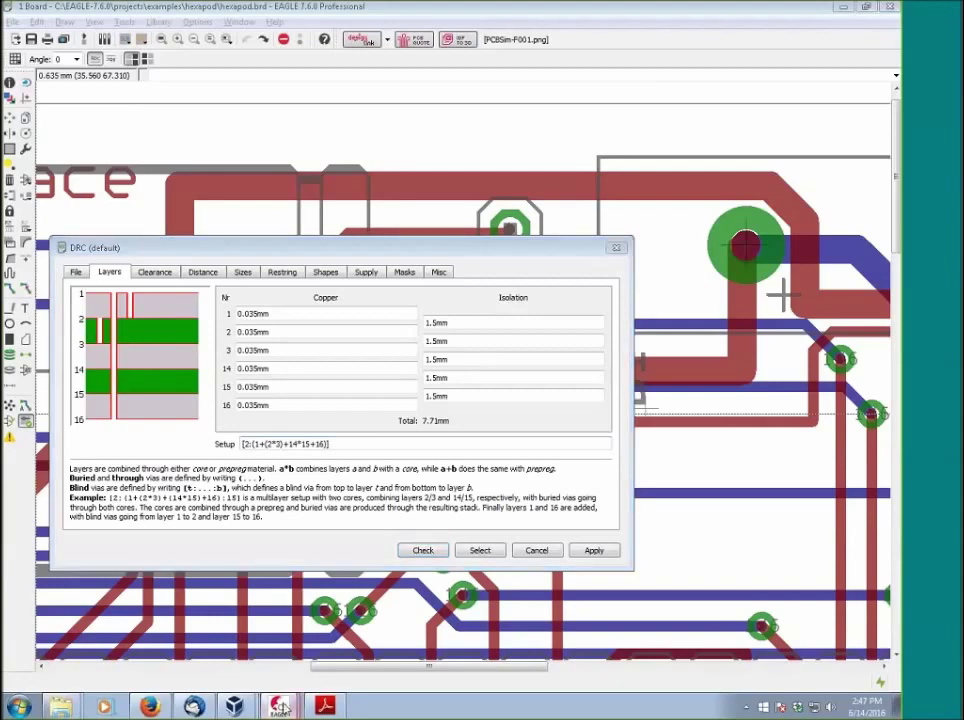
pyautogui.click(279, 706)
pyautogui.click(285, 674)
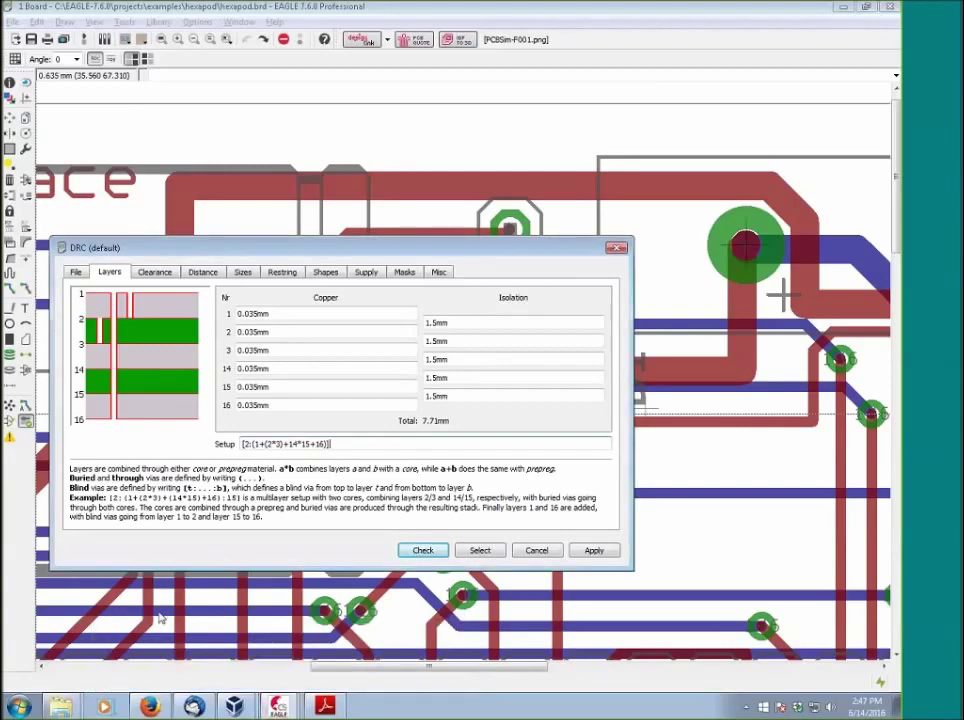
# Close the DRC and open layer-setup_designrules.pdf from the Control Panel's Documentation list
pyautogui.press('Escape')
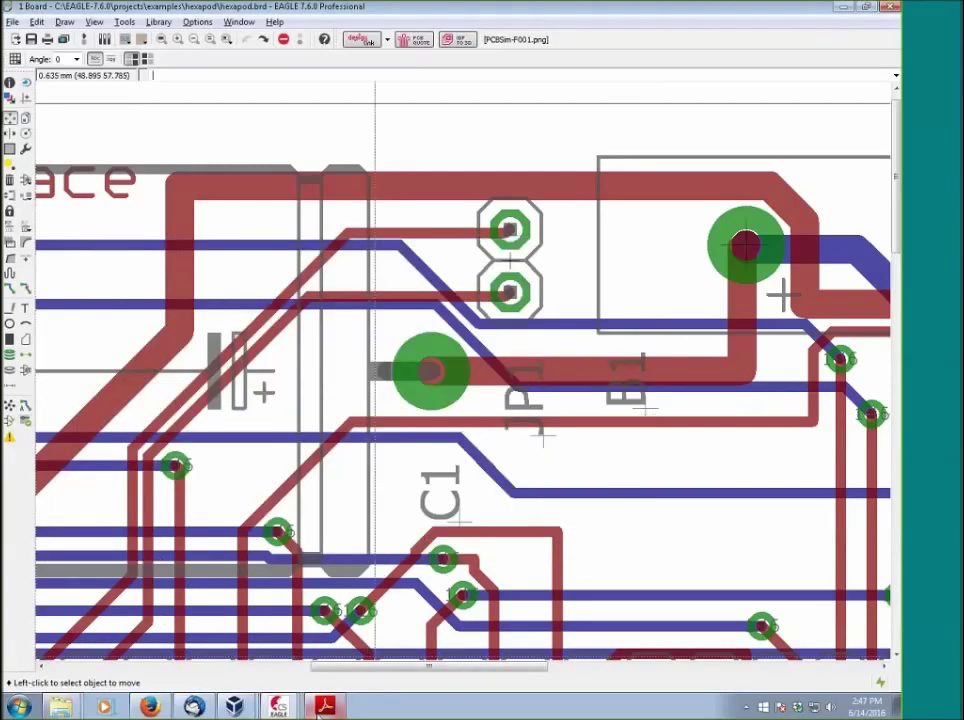
pyautogui.click(279, 706)
pyautogui.click(150, 623)
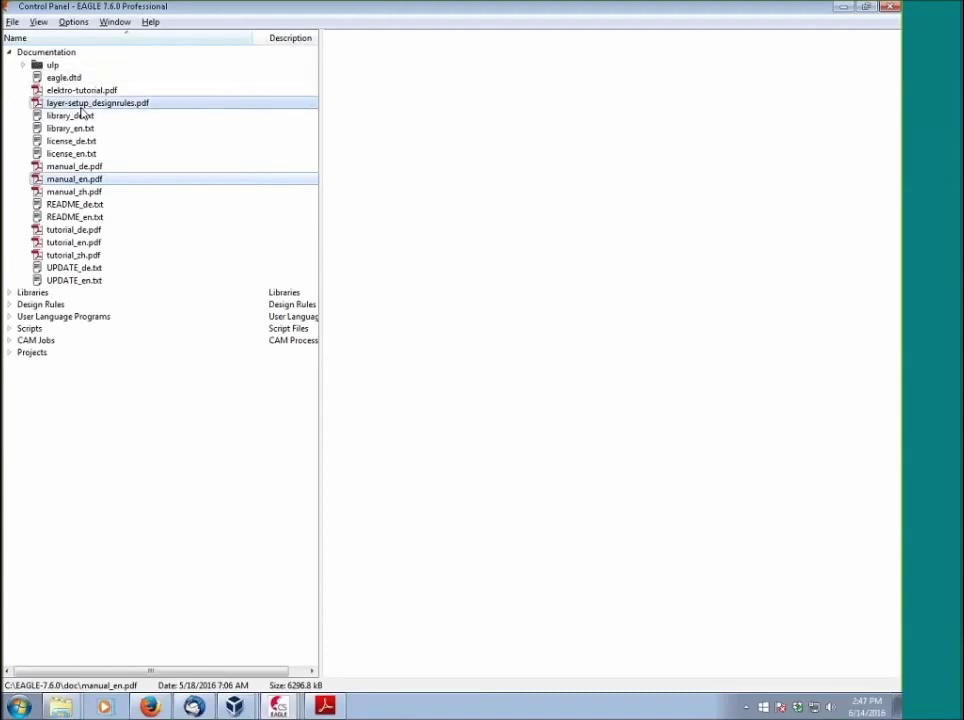
pyautogui.click(81, 107)
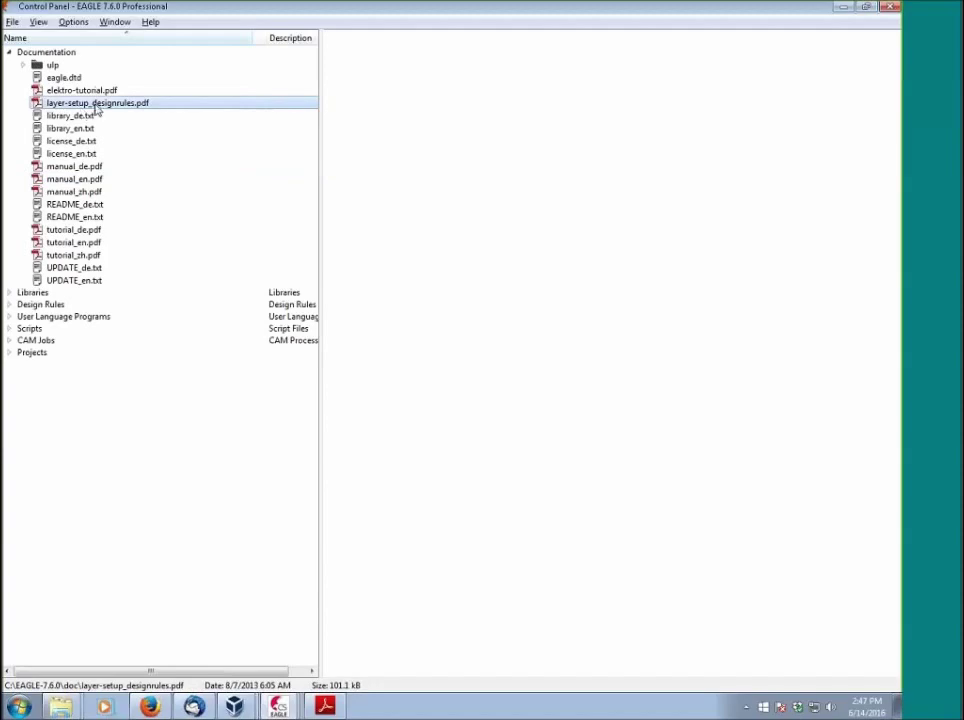
pyautogui.doubleClick(97, 106)
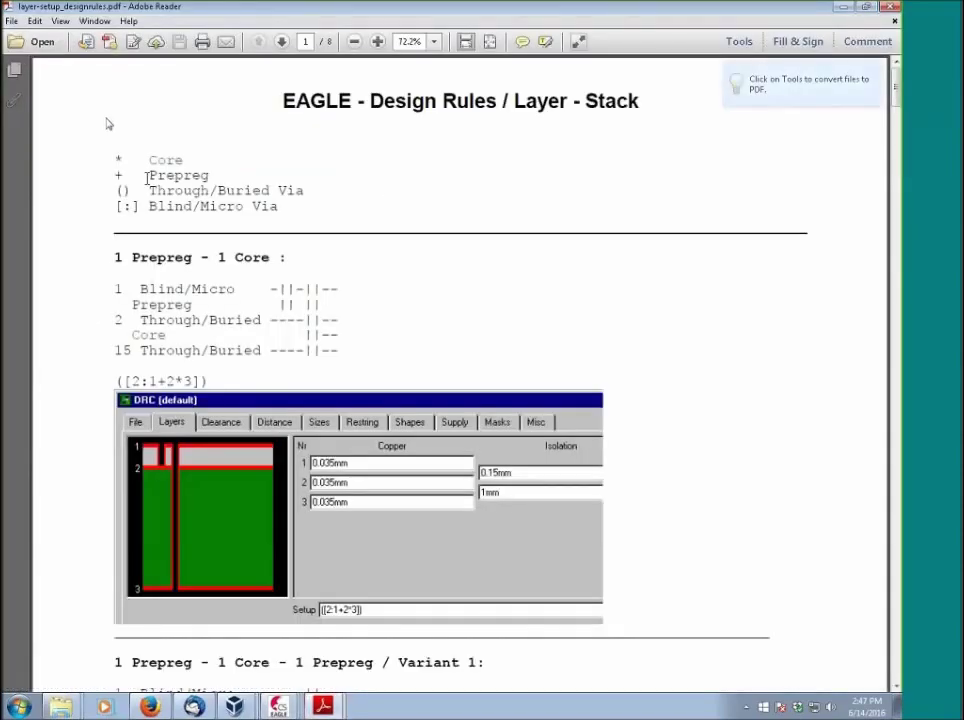
# Scroll the layer-setup guide down to page 3's 2 Prepreg - 1 Core - 2 Prepreg example
pyautogui.scroll(-1, 387, 187)
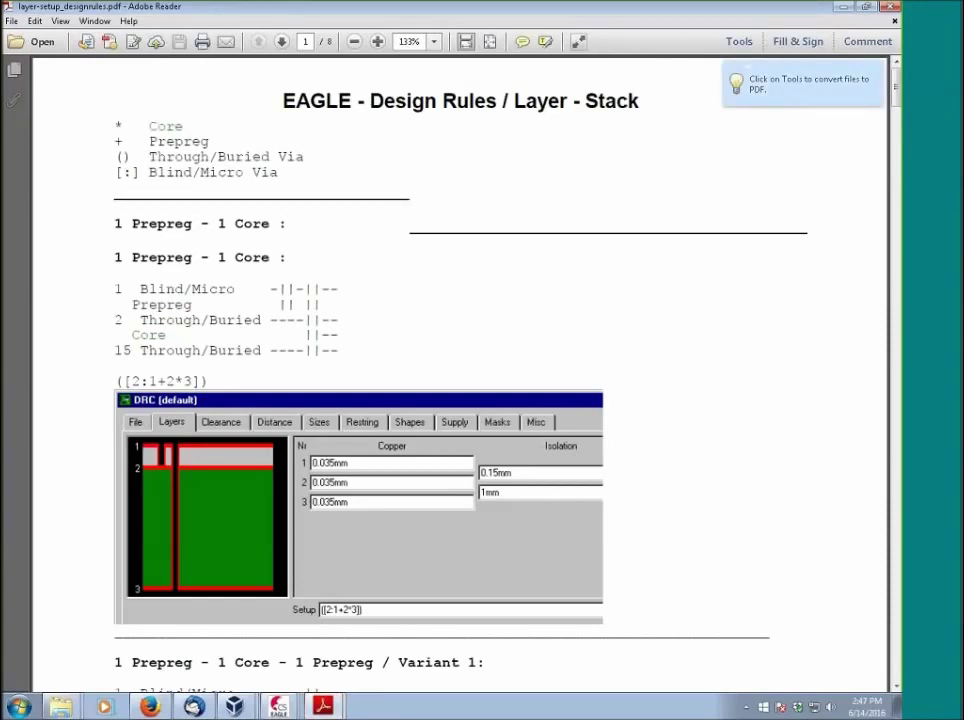
pyautogui.scroll(-1, 335, 499)
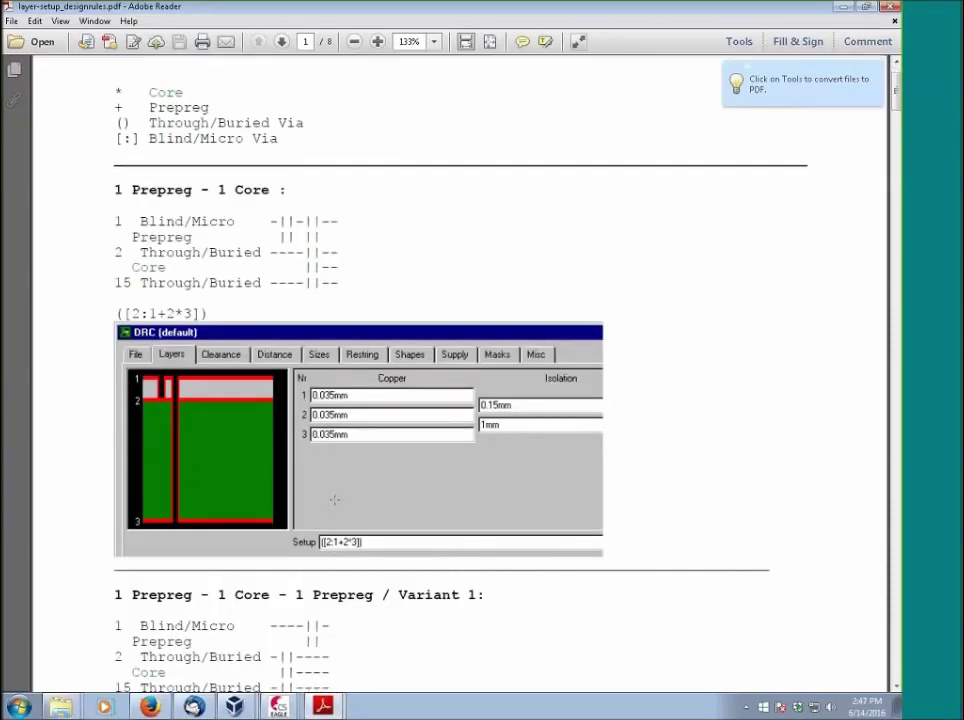
pyautogui.scroll(-6, 335, 499)
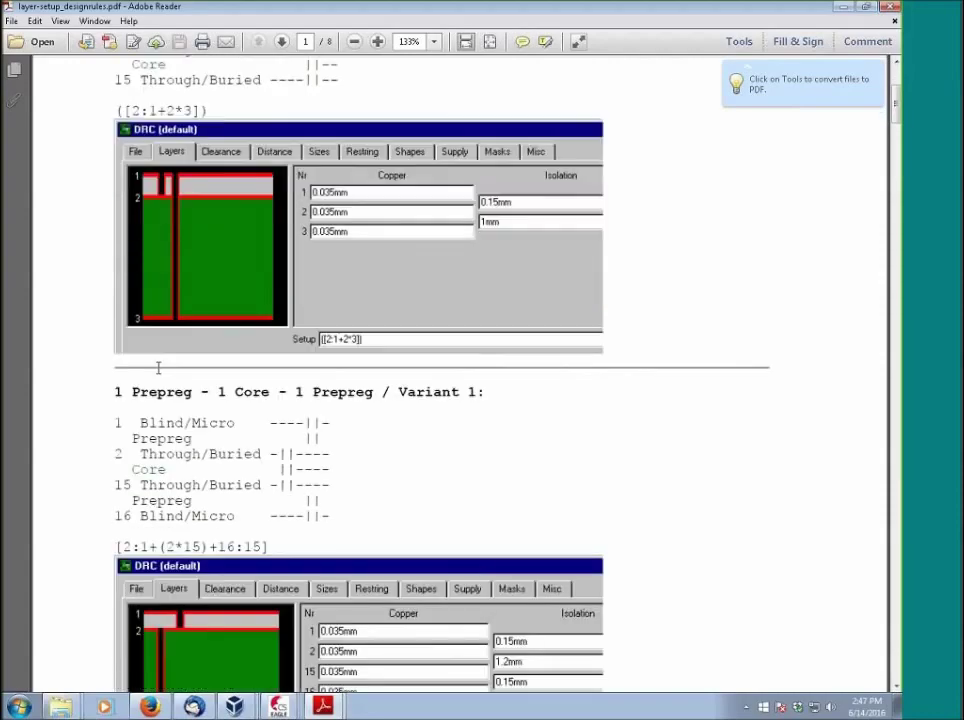
pyautogui.scroll(-8, 158, 368)
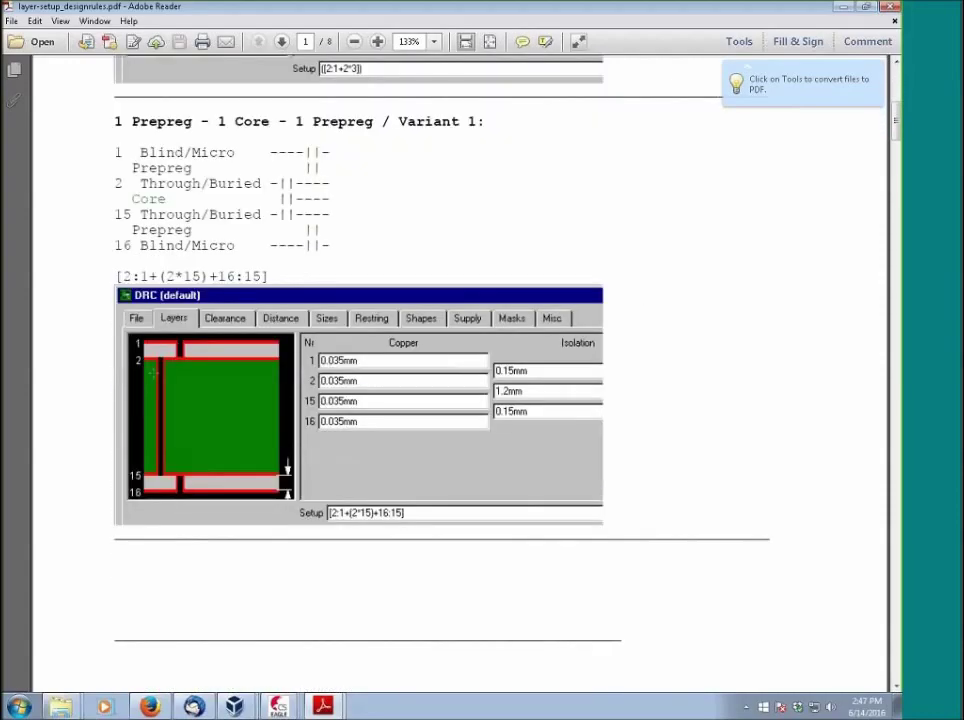
pyautogui.scroll(-12, 153, 372)
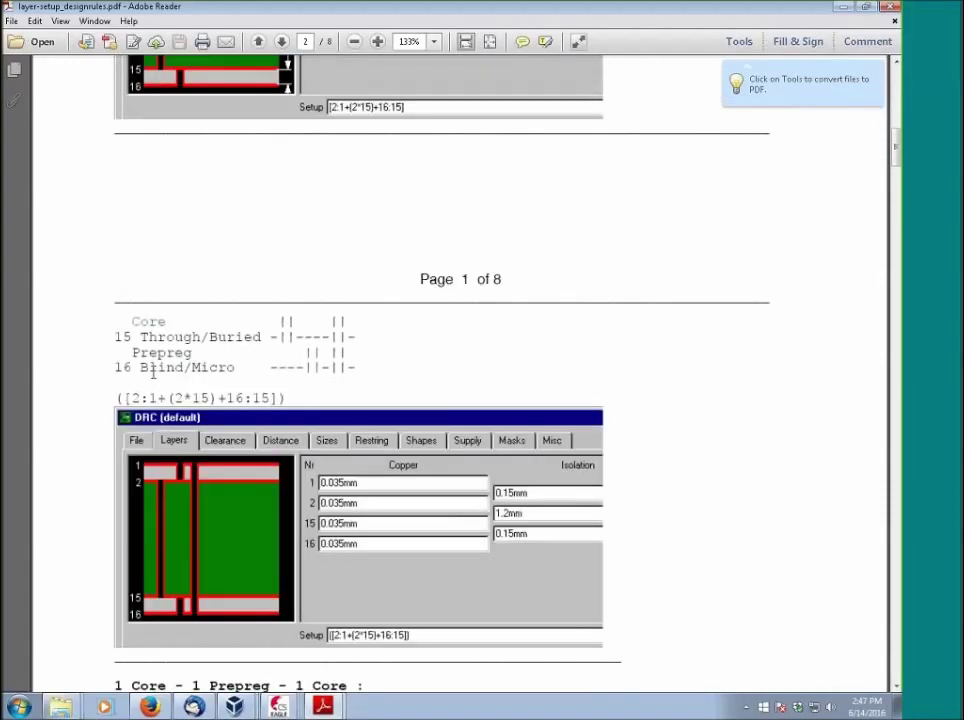
pyautogui.scroll(-14, 153, 370)
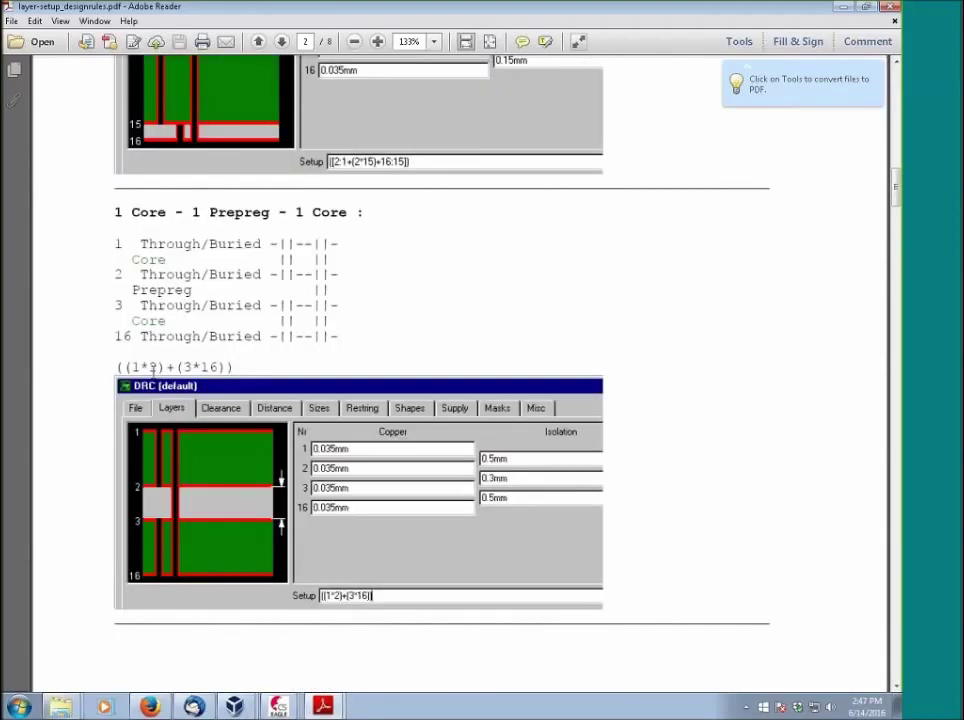
pyautogui.scroll(-6, 152, 368)
pyautogui.scroll(-9, 150, 388)
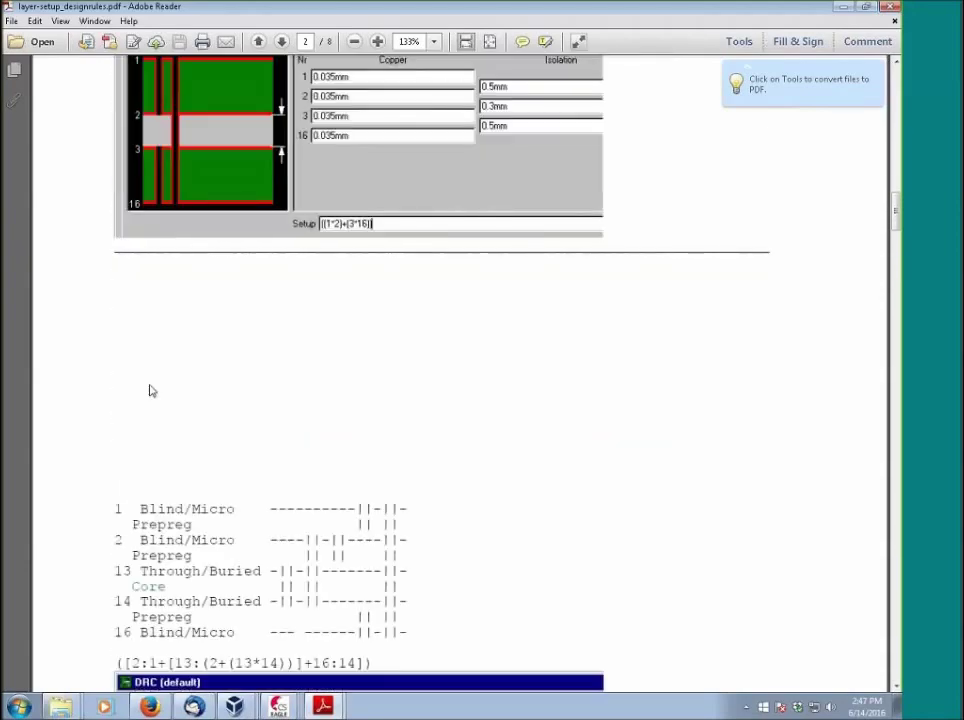
pyautogui.scroll(-5, 150, 390)
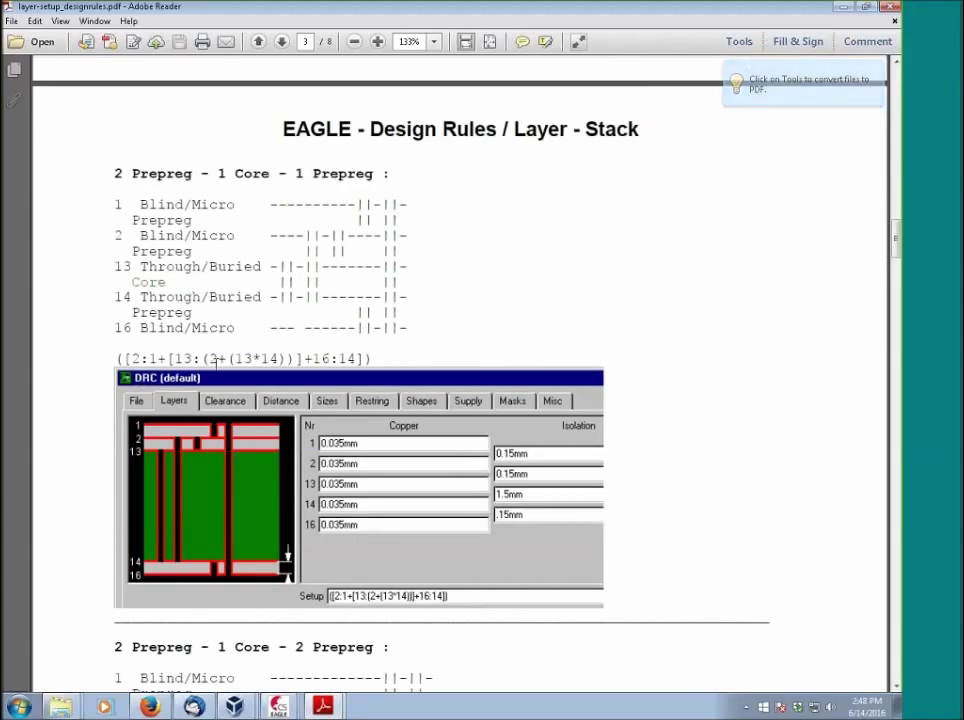
pyautogui.scroll(-2, 246, 460)
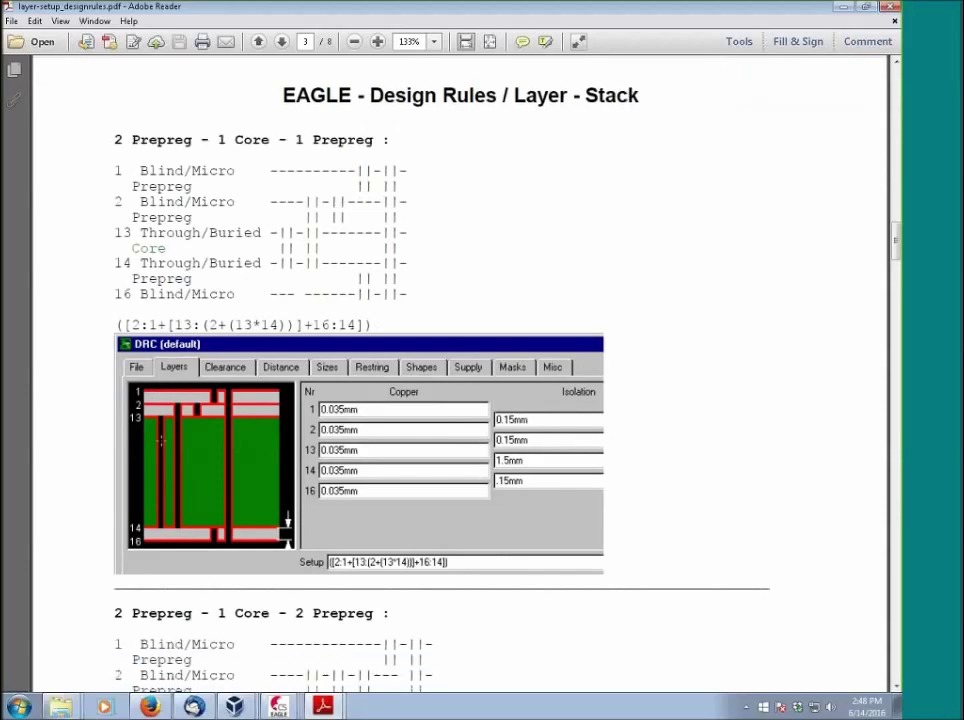
pyautogui.scroll(-8, 160, 440)
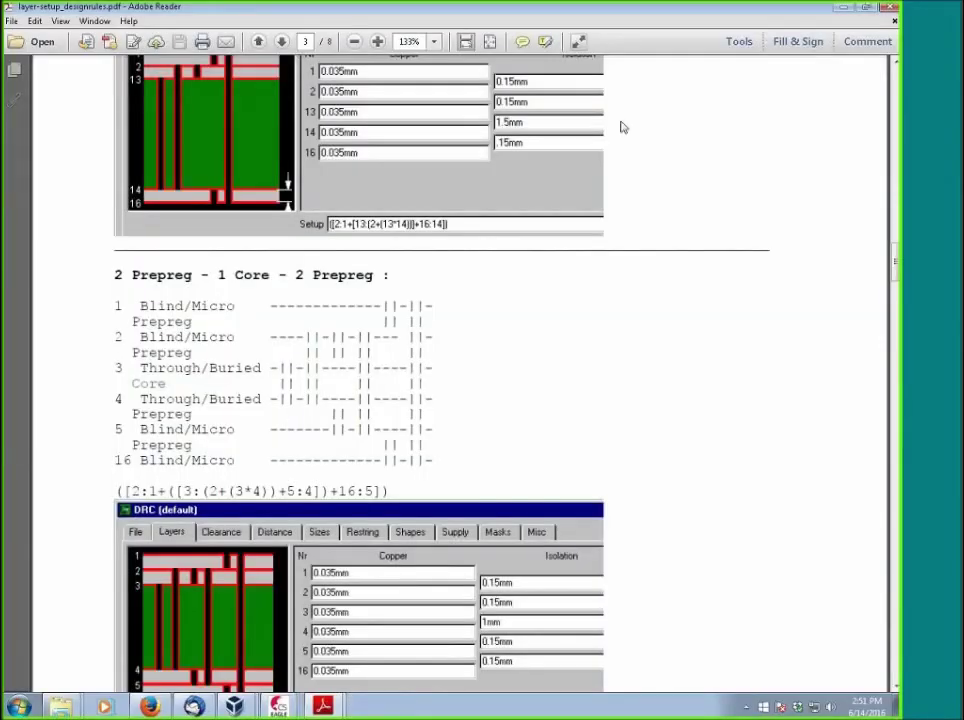
# In Firefox, go to the EAGLE CadSoft Computer YouTube channel in a new tab and list its playlists
pyautogui.hotkey('alt', 'Tab')
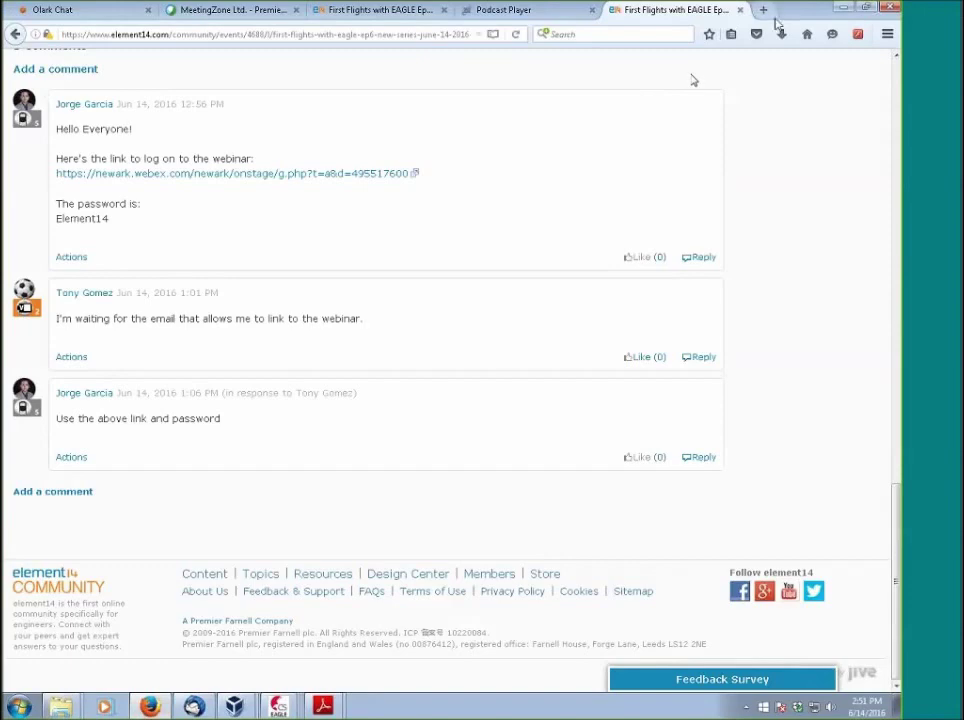
pyautogui.click(765, 10)
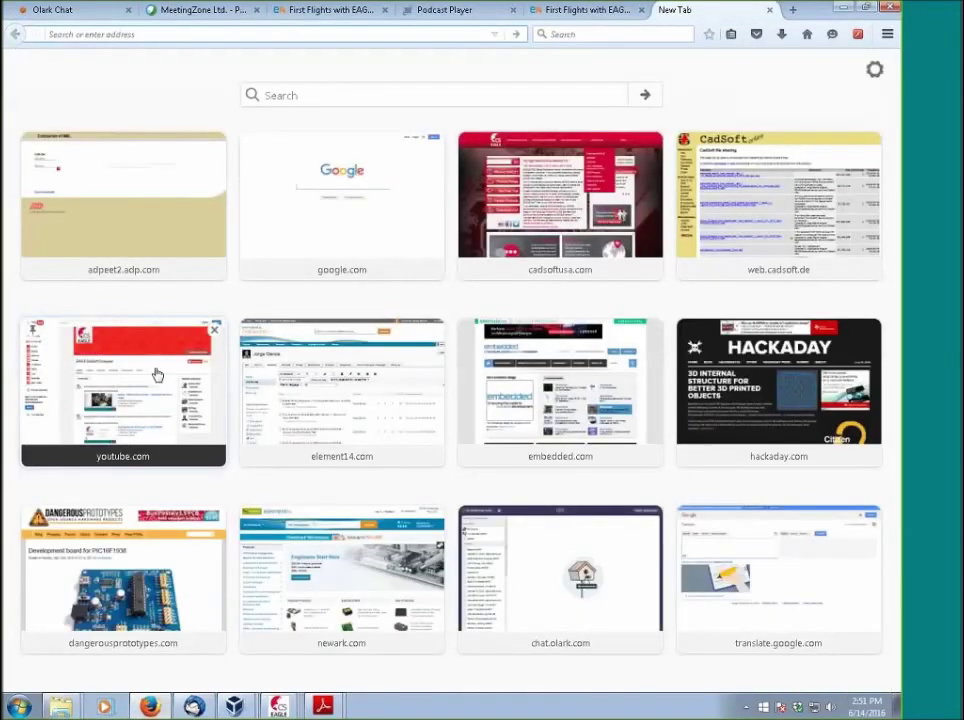
pyautogui.click(157, 375)
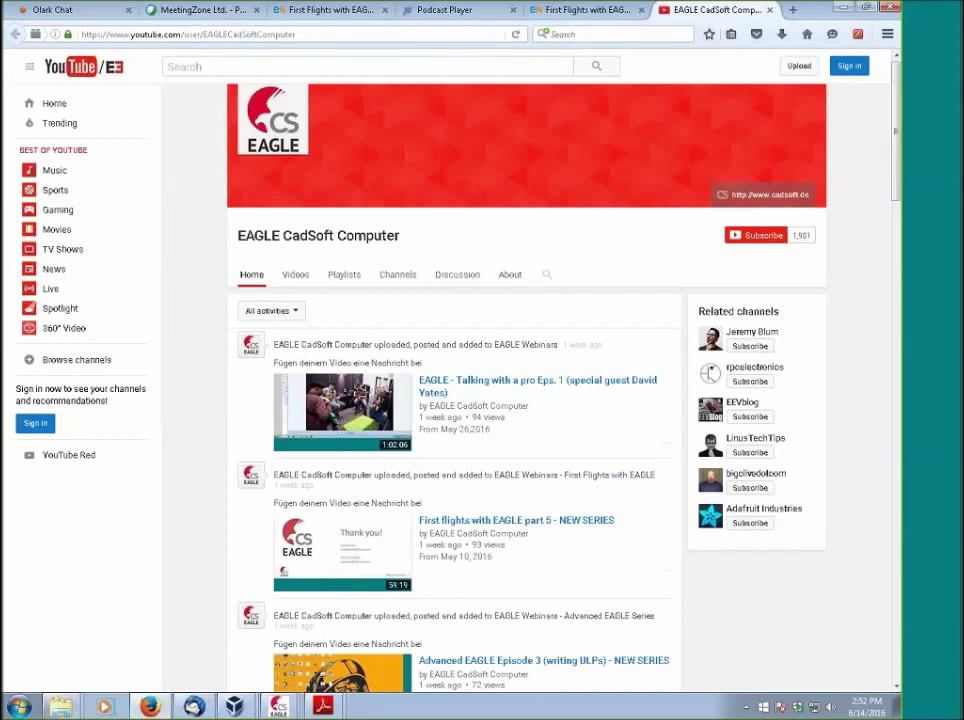
pyautogui.click(344, 274)
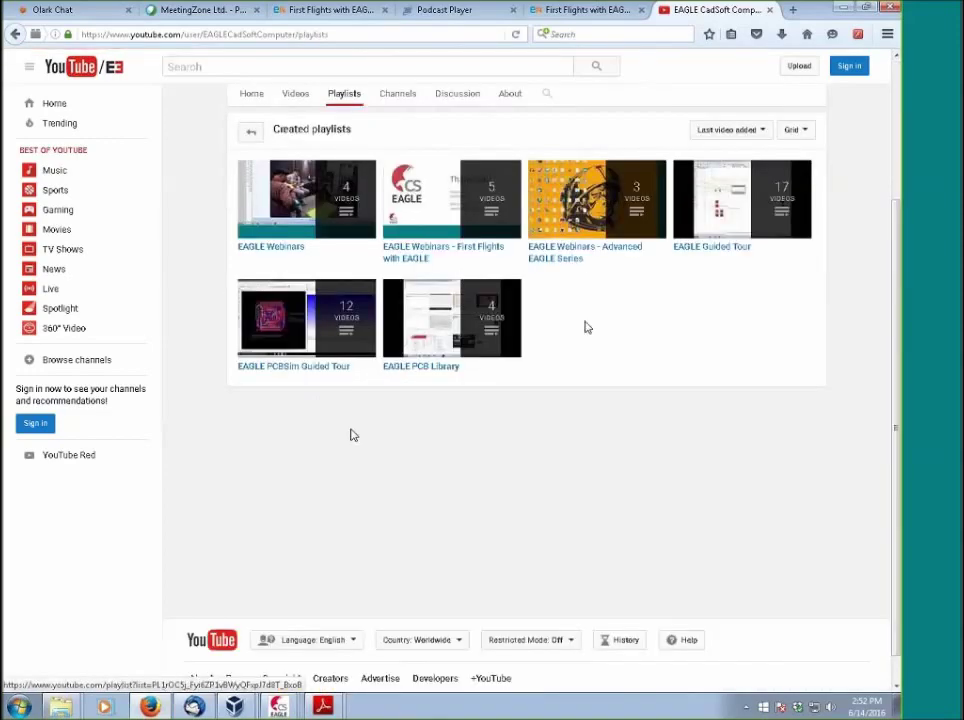
# Check the First Flights with EAGLE playlist, then return to the channel's Playlists grid
pyautogui.click(416, 252)
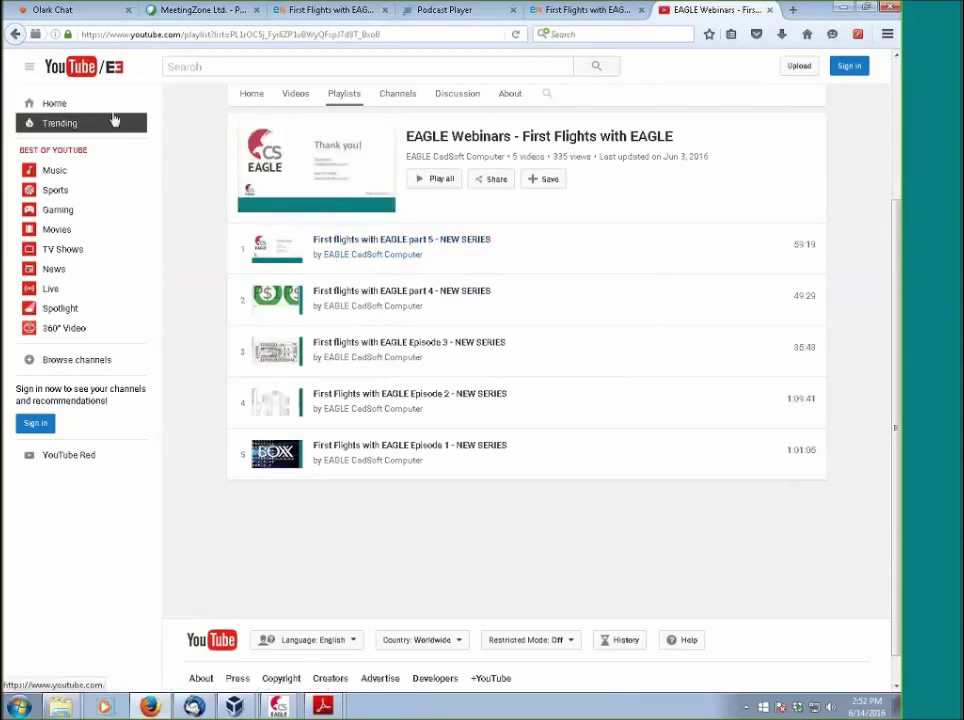
pyautogui.click(343, 94)
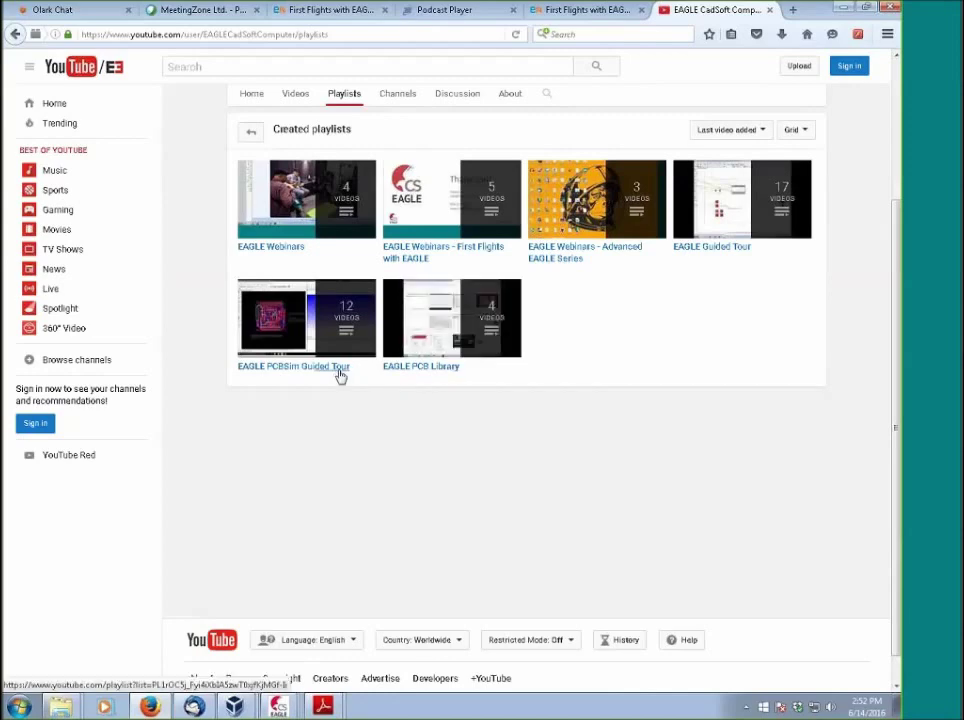
# Open the EAGLE Webinars playlist and play the PCBSim + EAGLE simulation fundamentals webinar
pyautogui.click(262, 246)
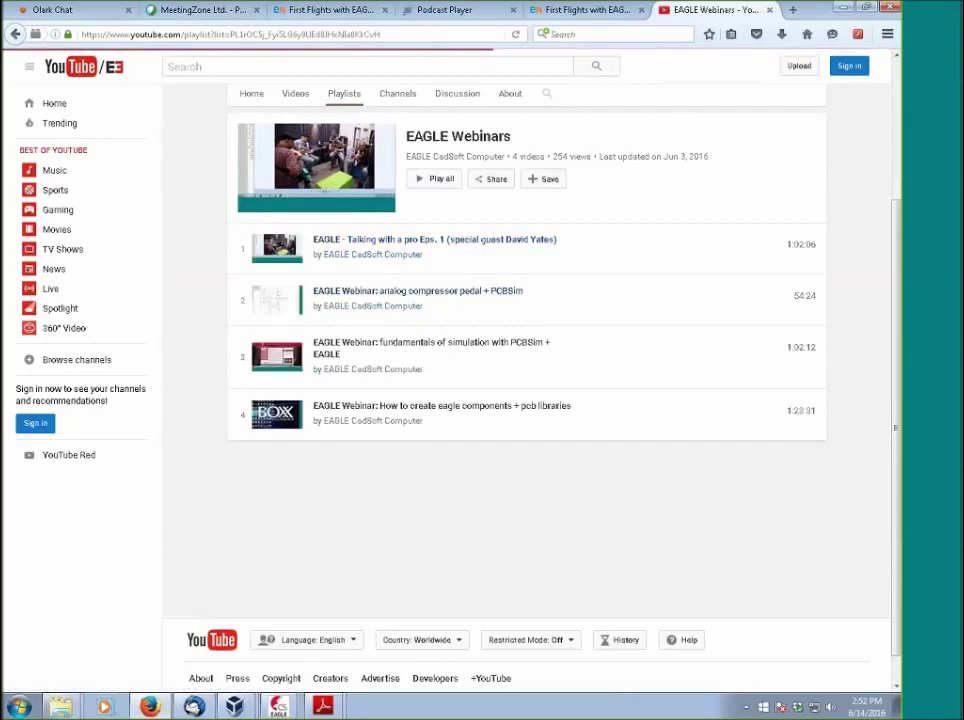
pyautogui.click(400, 358)
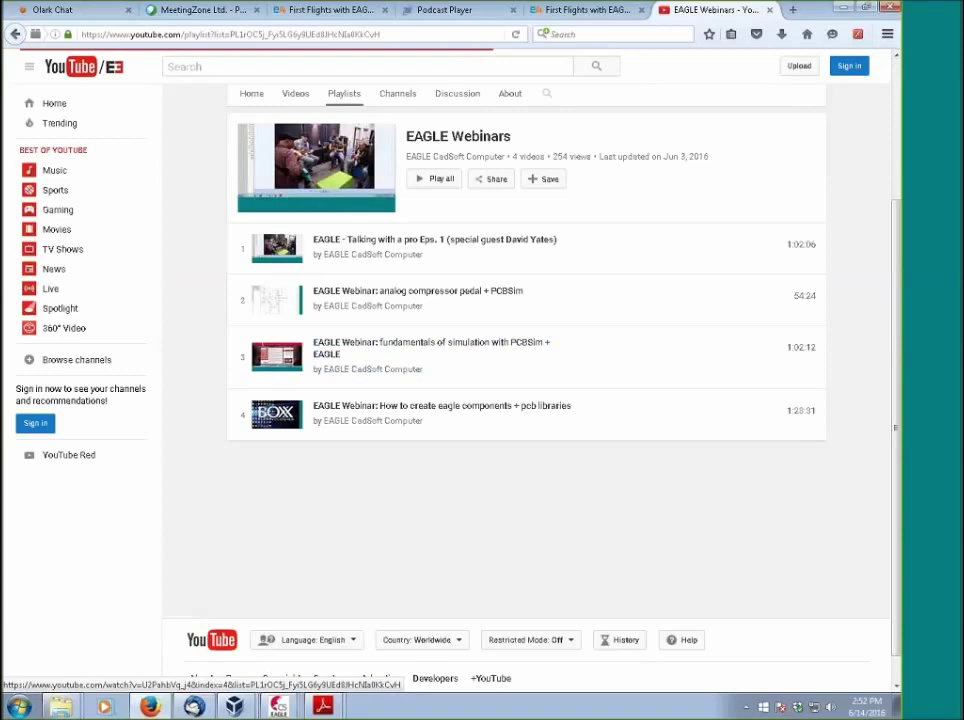